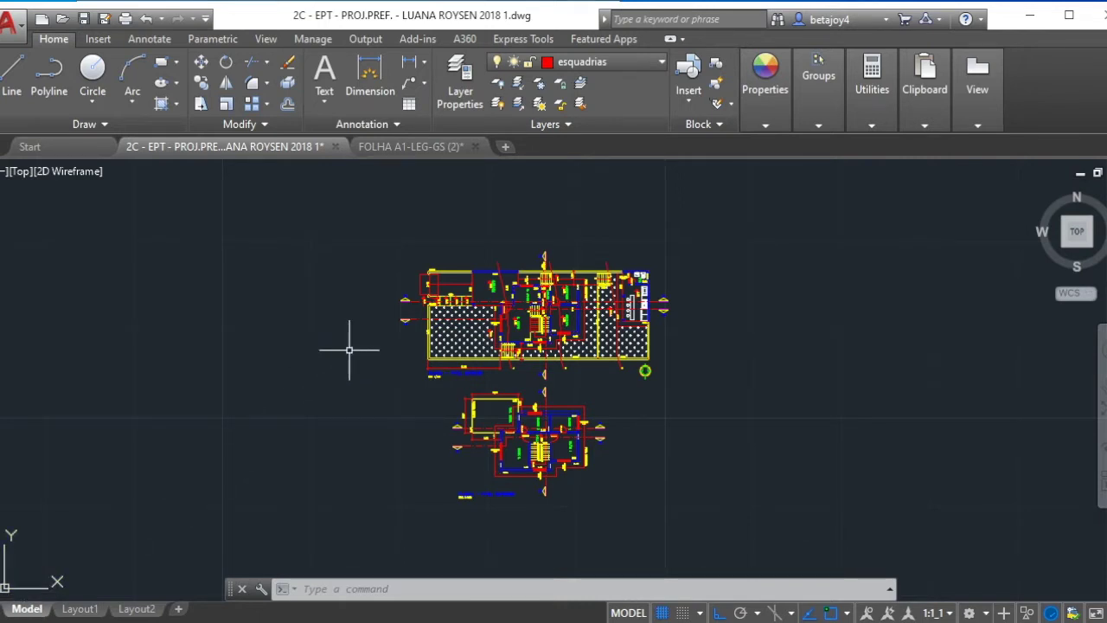
Switch to Layout1 and open its page setup for modification
{"action": "left_click", "coordinate": [80, 609]}
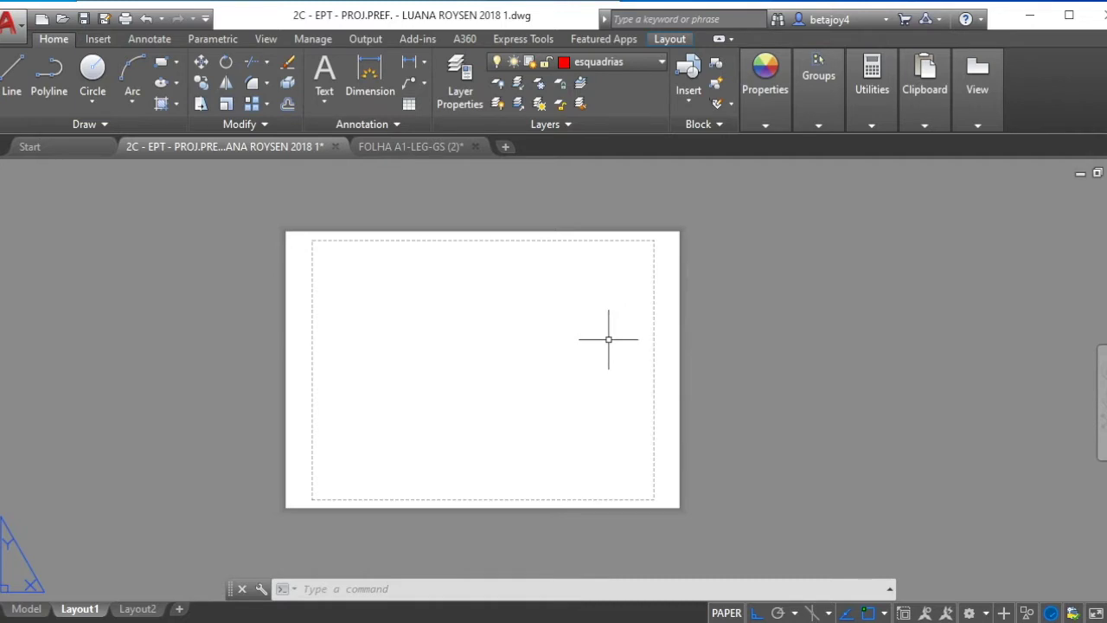
{"action": "left_click", "coordinate": [25, 609]}
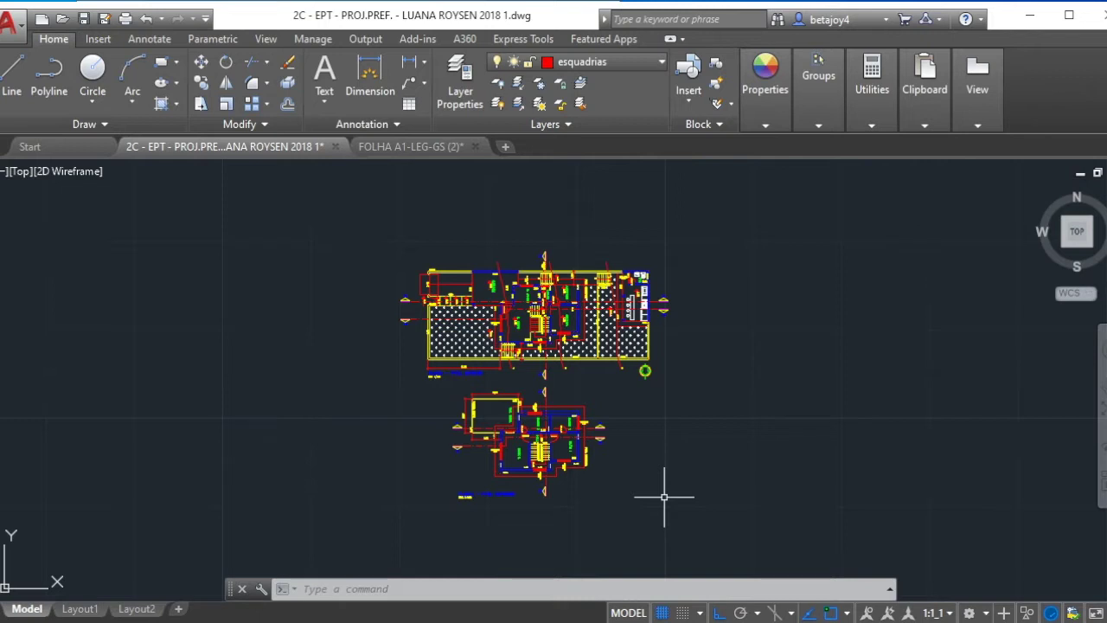
{"action": "left_click", "coordinate": [74, 609]}
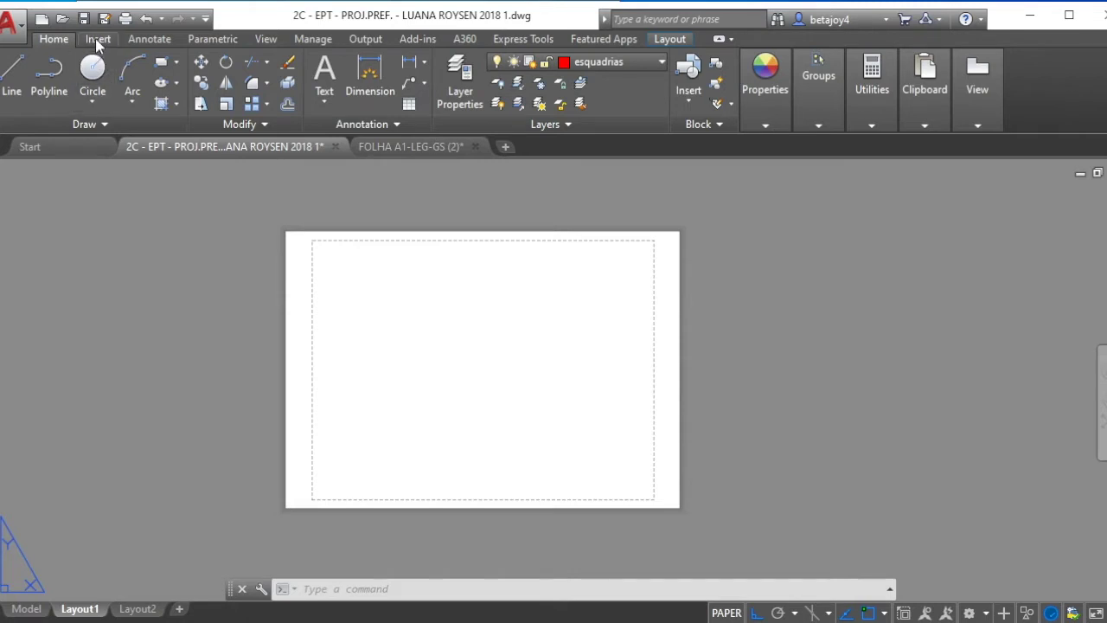
{"action": "left_click", "coordinate": [11, 21]}
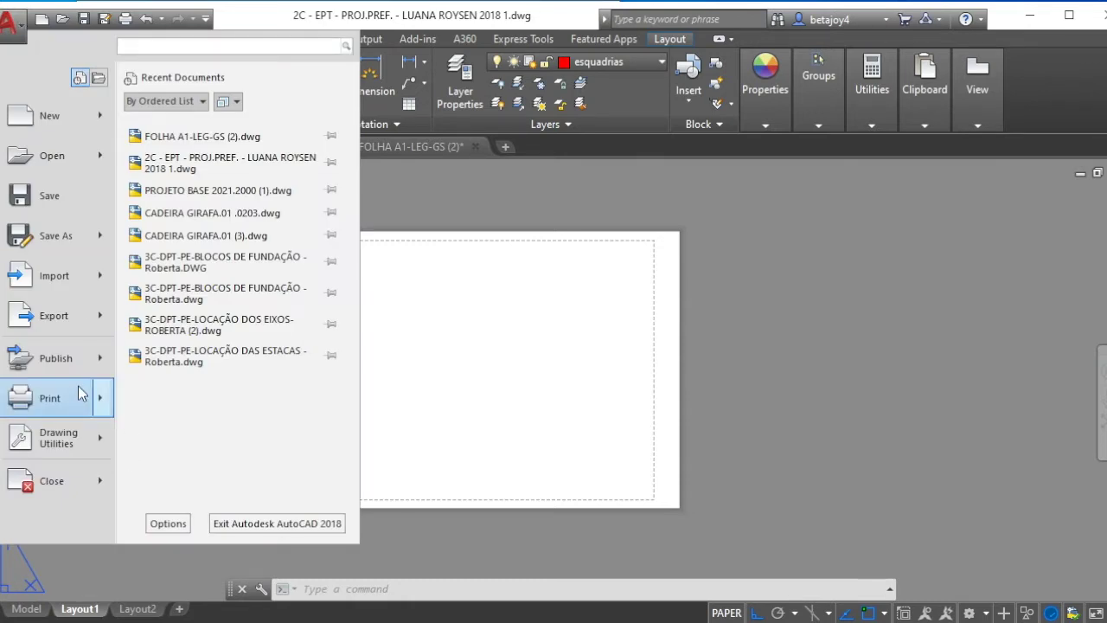
{"action": "mouse_move", "coordinate": [97, 404]}
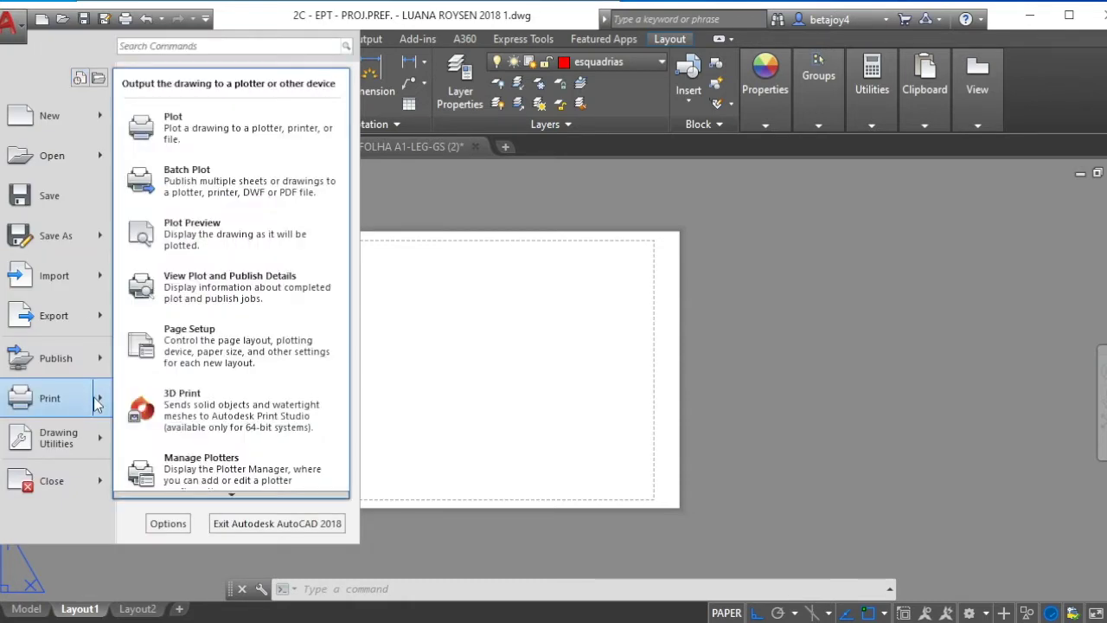
{"action": "left_click", "coordinate": [200, 352]}
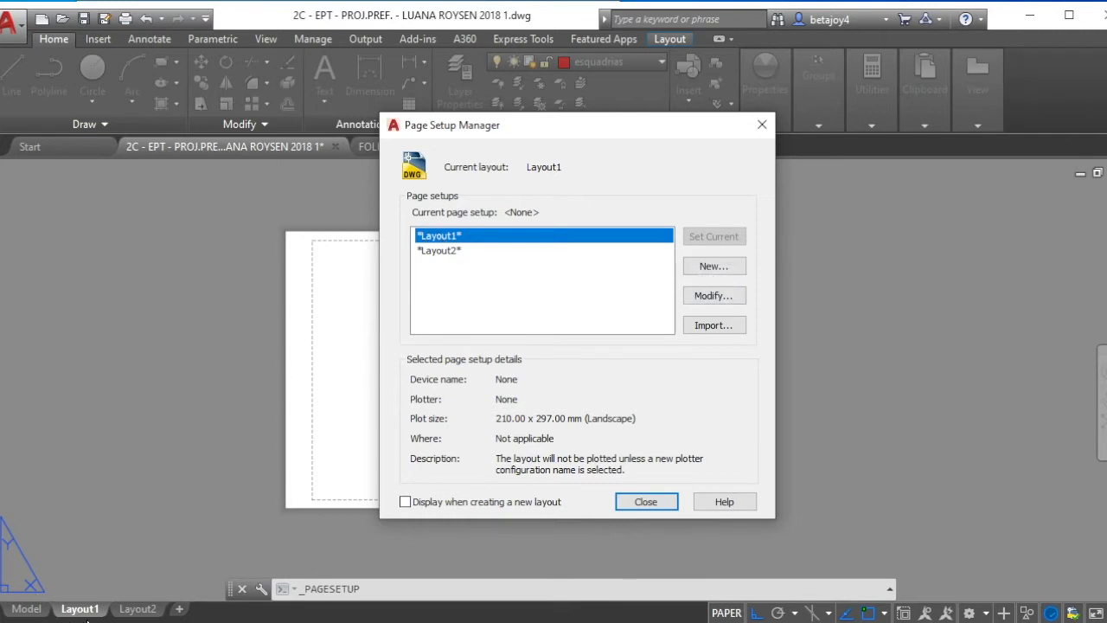
{"action": "left_click", "coordinate": [725, 297]}
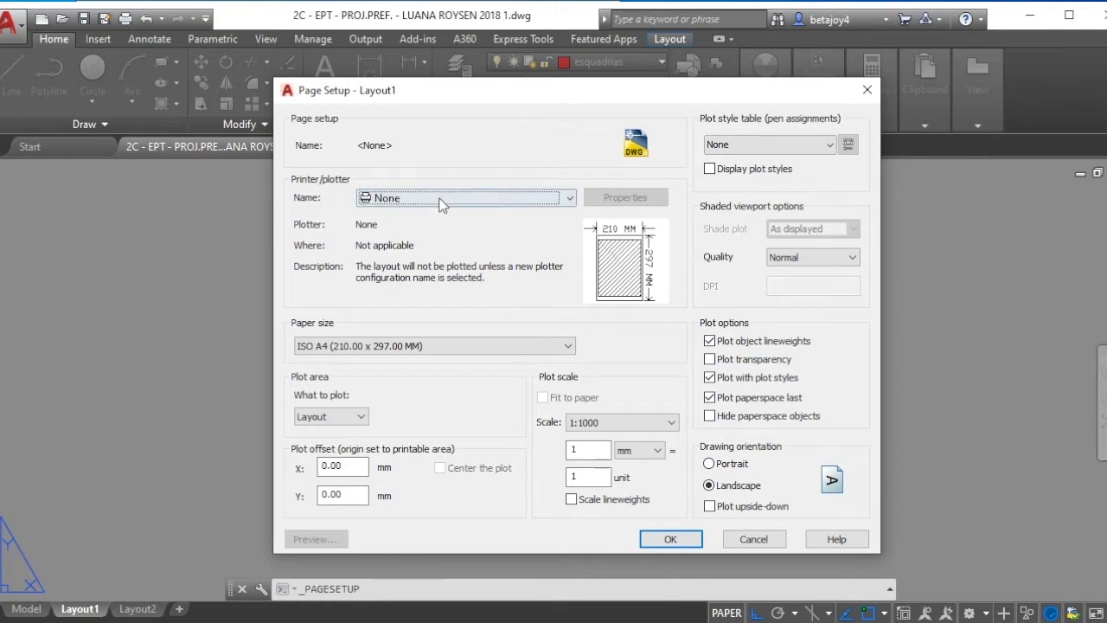
Set the plotter to DWG To PDF.pc3 and the paper size to ISO A1 (841.00 x 594.00 MM)
{"action": "left_click", "coordinate": [570, 202]}
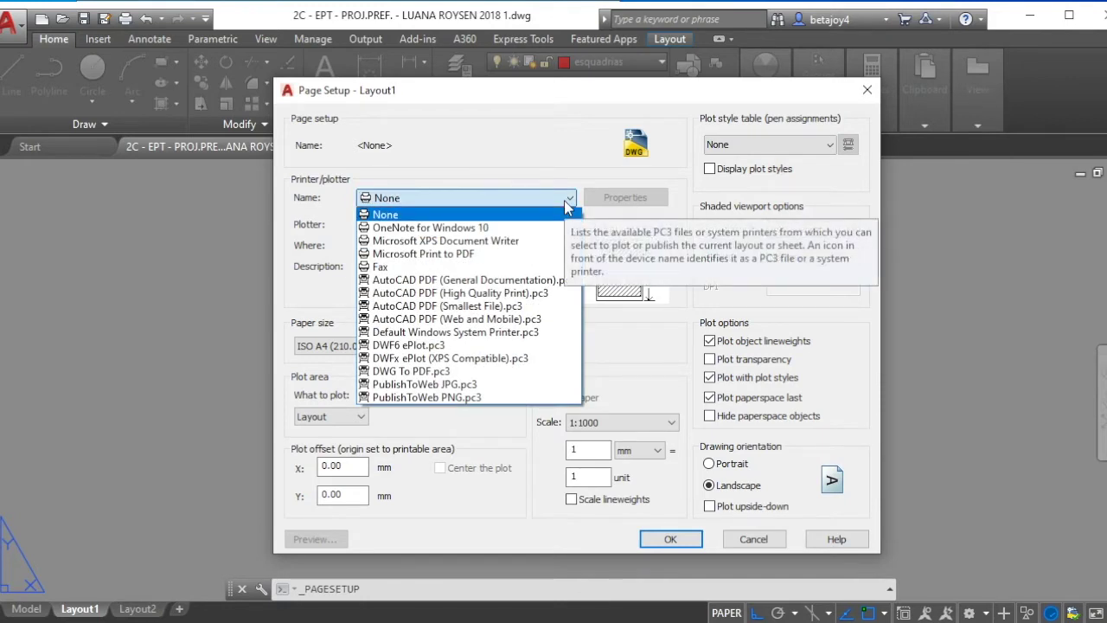
{"action": "left_click", "coordinate": [420, 371]}
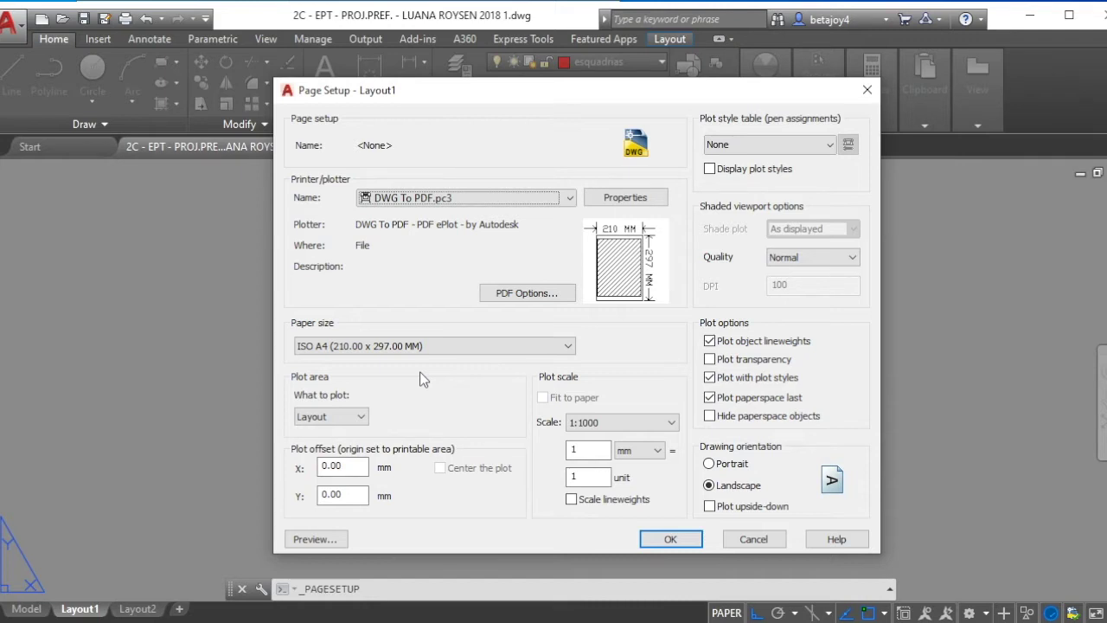
{"action": "left_click", "coordinate": [546, 346]}
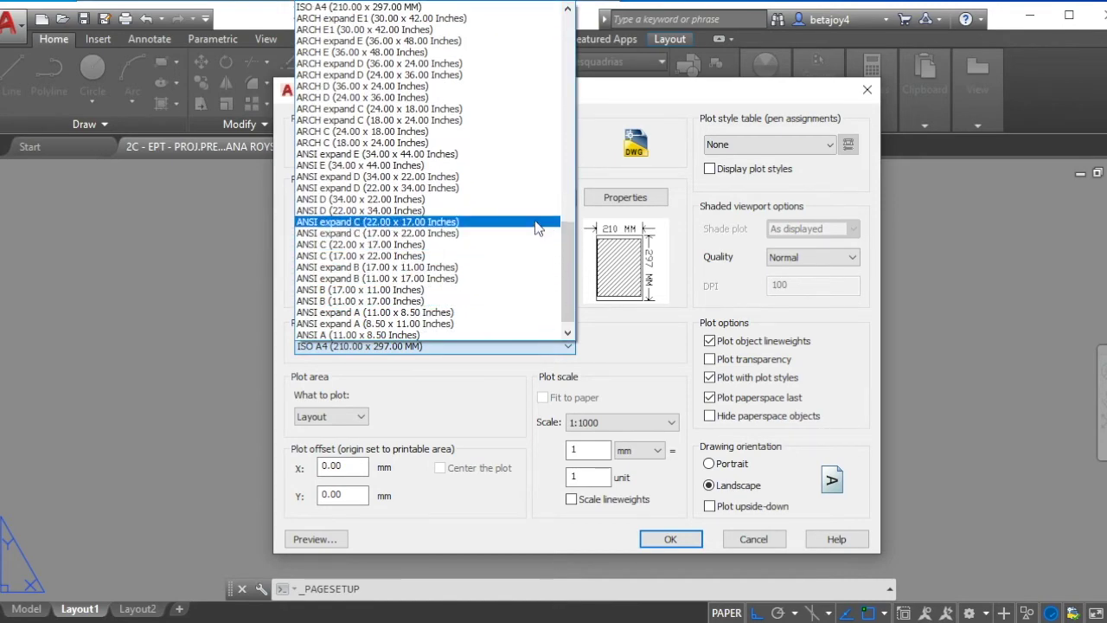
{"action": "scroll", "coordinate": [525, 211], "scroll_direction": "up", "scroll_amount": 9}
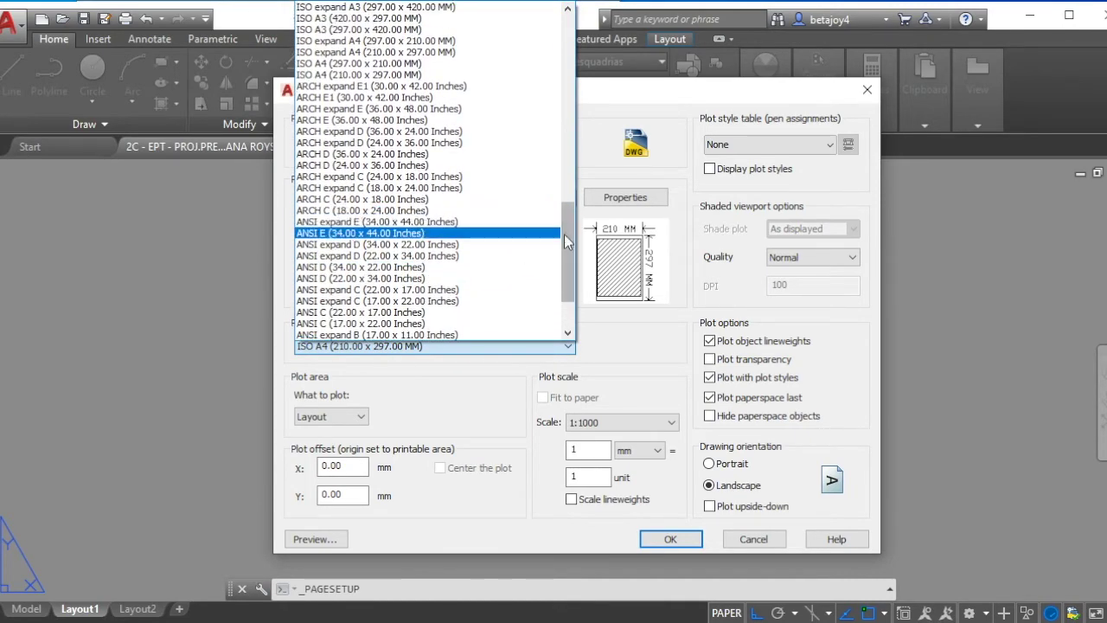
{"action": "scroll", "coordinate": [591, 168], "scroll_direction": "up", "scroll_amount": 15}
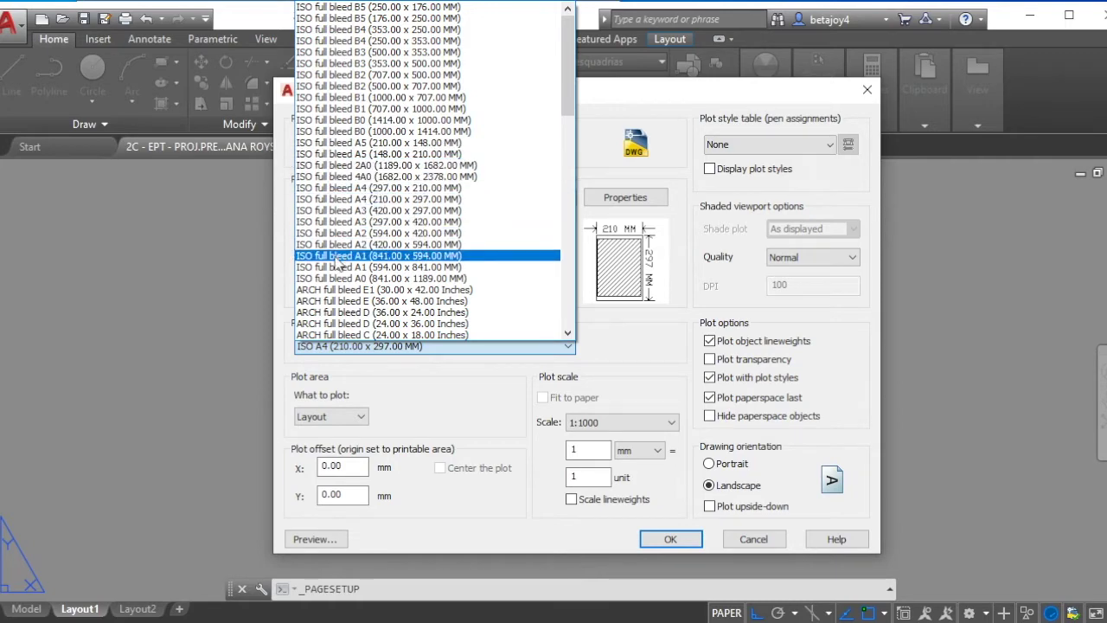
{"action": "scroll", "coordinate": [368, 268], "scroll_direction": "down", "scroll_amount": 6}
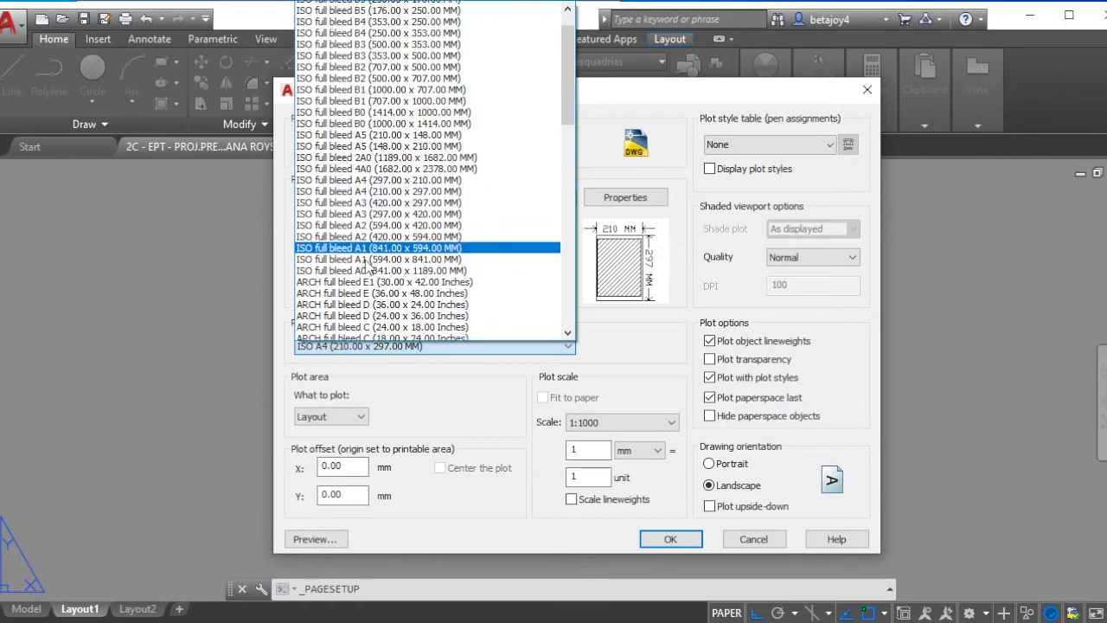
{"action": "scroll", "coordinate": [367, 268], "scroll_direction": "down", "scroll_amount": 5}
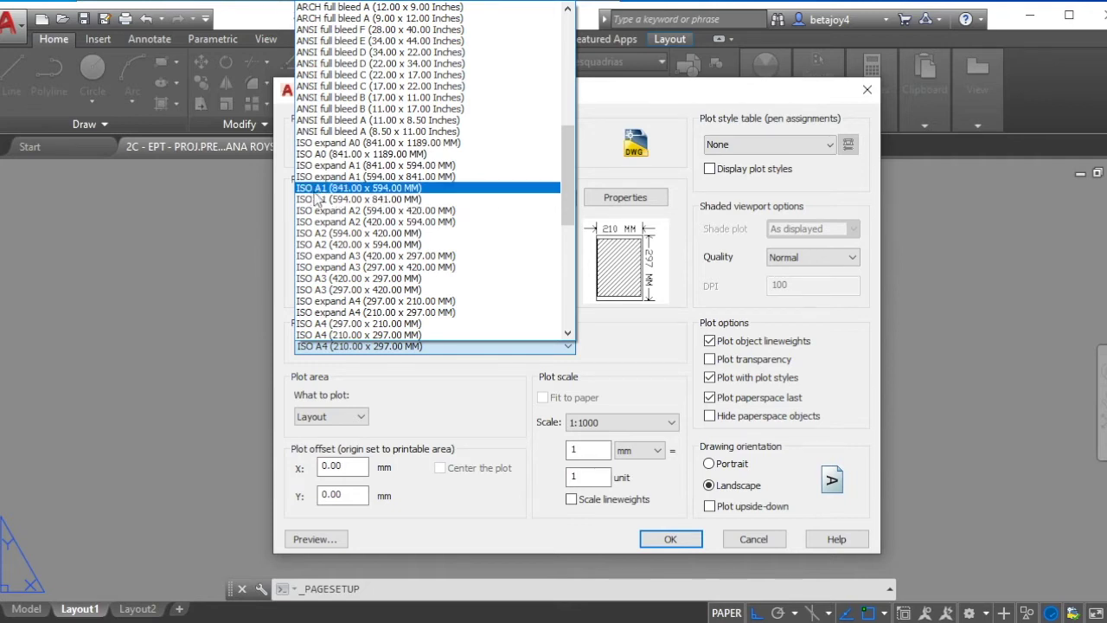
{"action": "left_click", "coordinate": [369, 188]}
{"action": "mouse_move", "coordinate": [664, 251]}
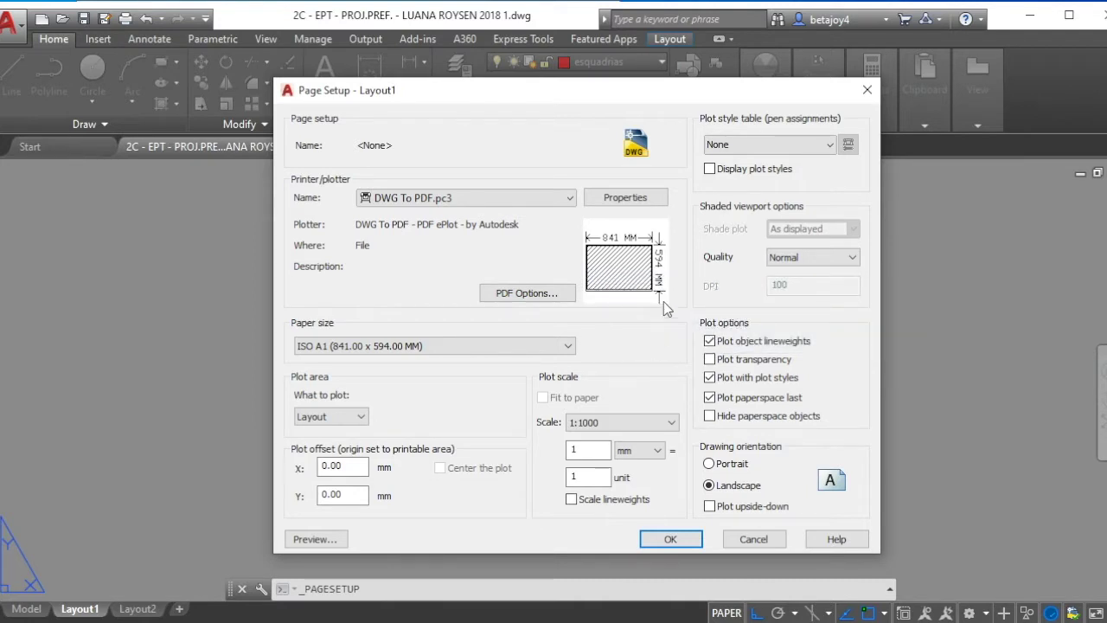
{"action": "mouse_move", "coordinate": [663, 303]}
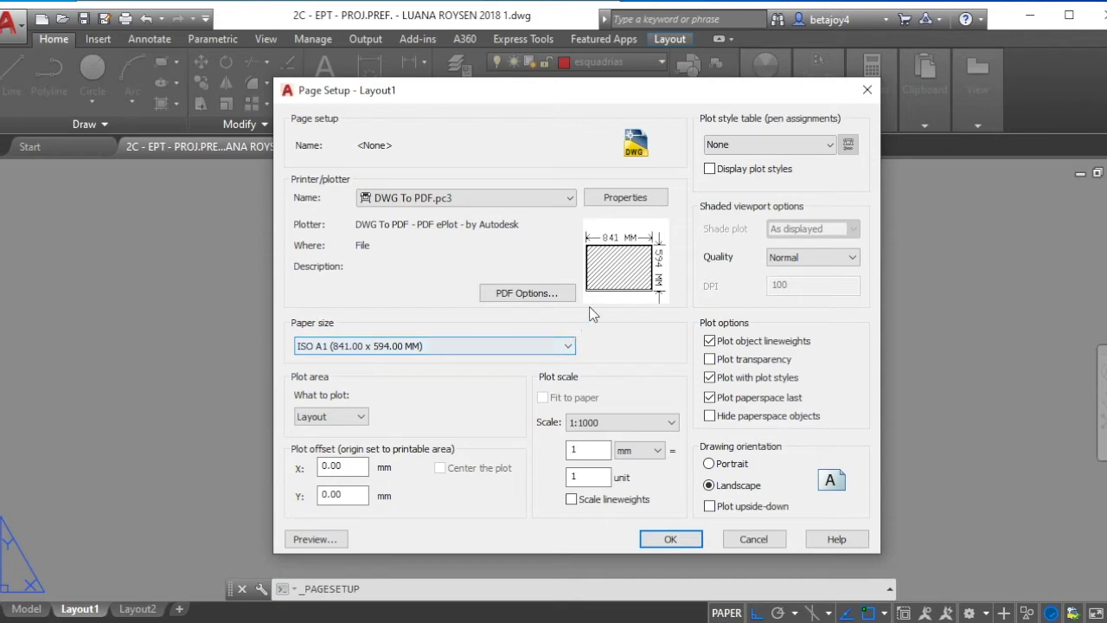
{"action": "mouse_move", "coordinate": [656, 294]}
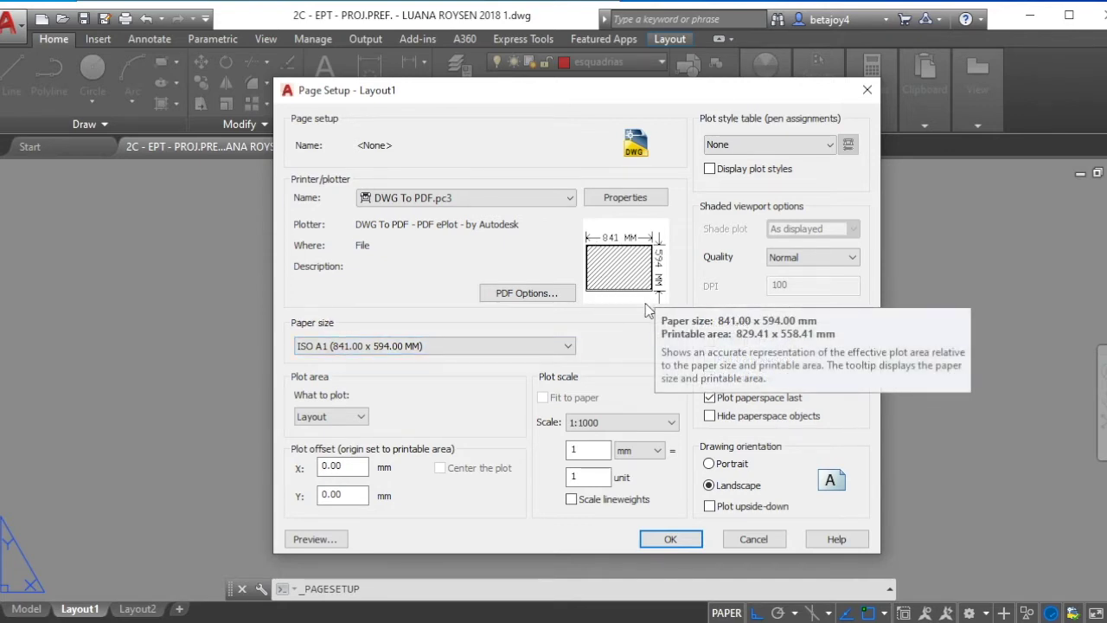
Open the printable area of the standard ISO A1 (841.00 x 594.00 MM) paper size for modification in the plotter's properties
{"action": "left_click", "coordinate": [627, 197]}
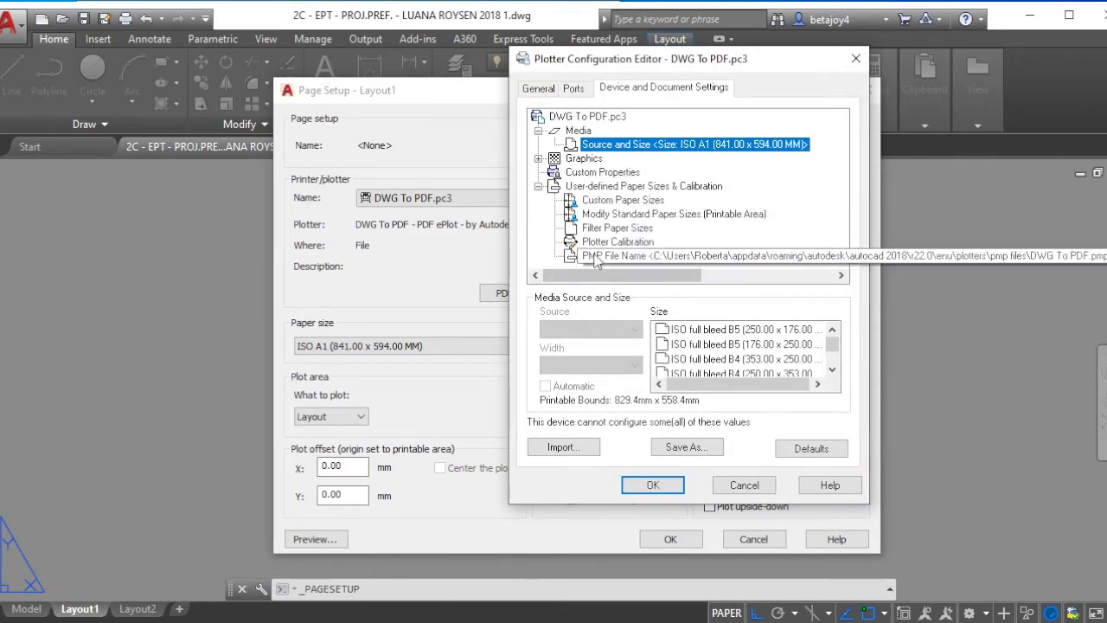
{"action": "left_click", "coordinate": [600, 204]}
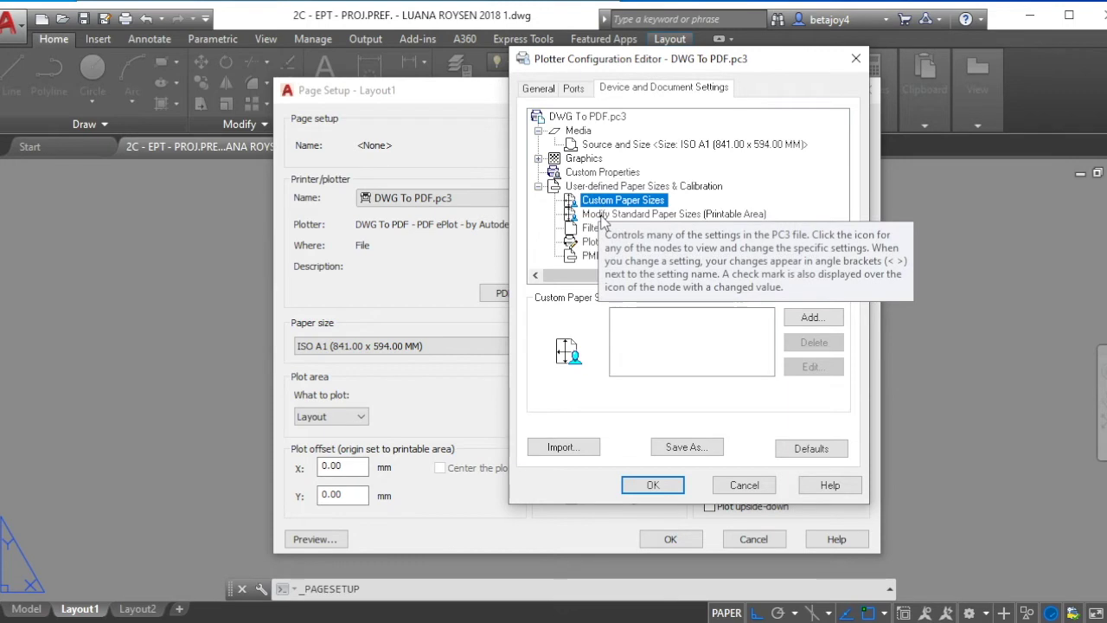
{"action": "left_click", "coordinate": [603, 217]}
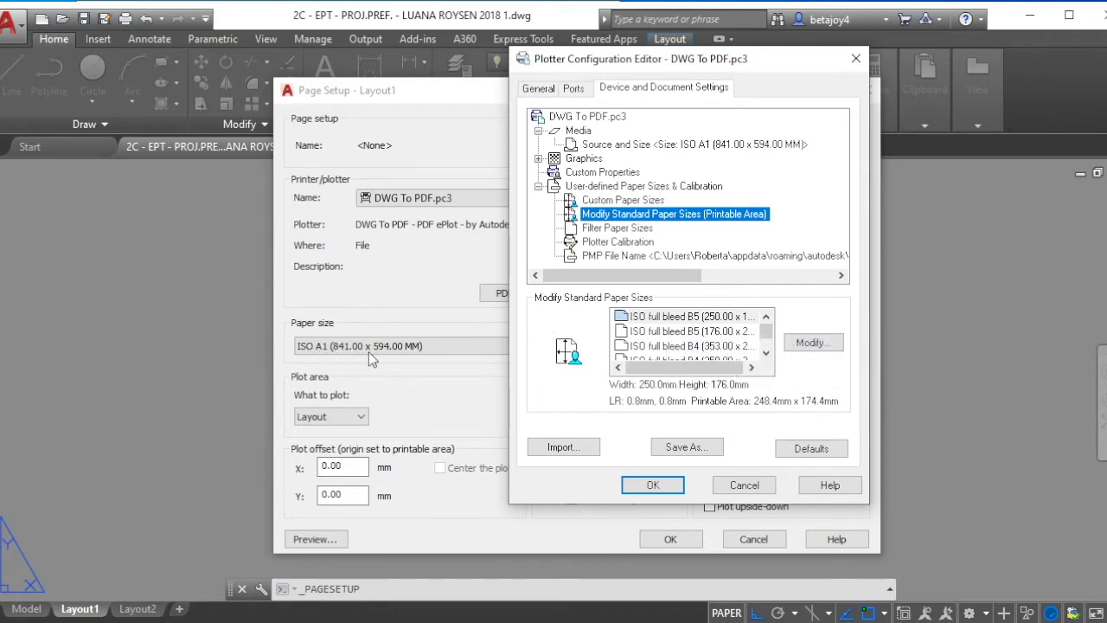
{"action": "left_click", "coordinate": [766, 355]}
{"action": "left_click", "coordinate": [767, 355]}
{"action": "left_click", "coordinate": [767, 354]}
{"action": "left_click", "coordinate": [767, 355]}
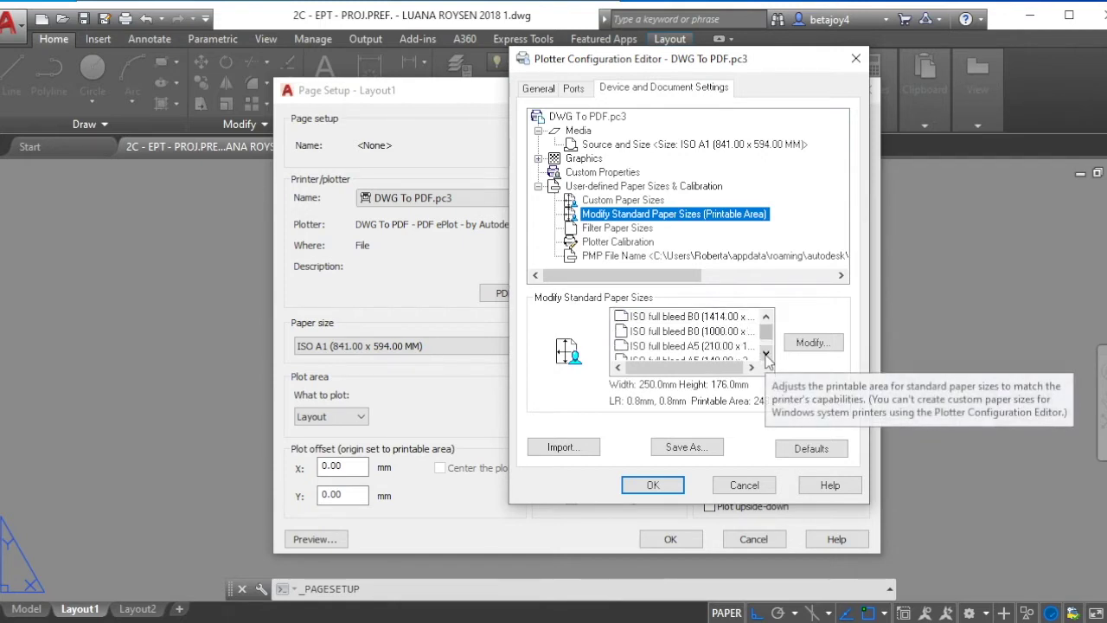
{"action": "left_click", "coordinate": [766, 355]}
{"action": "left_click", "coordinate": [767, 355]}
{"action": "left_click", "coordinate": [767, 355]}
{"action": "left_click", "coordinate": [767, 355]}
{"action": "left_click", "coordinate": [767, 354]}
{"action": "left_click", "coordinate": [767, 355]}
{"action": "left_click", "coordinate": [767, 355]}
{"action": "left_click", "coordinate": [767, 354]}
{"action": "left_click", "coordinate": [766, 355]}
{"action": "left_click", "coordinate": [766, 354]}
{"action": "left_click", "coordinate": [767, 355]}
{"action": "left_click", "coordinate": [766, 355]}
{"action": "left_click", "coordinate": [767, 354]}
{"action": "left_click", "coordinate": [767, 355]}
{"action": "left_click", "coordinate": [766, 355]}
{"action": "left_click", "coordinate": [767, 355]}
{"action": "left_click", "coordinate": [767, 355]}
{"action": "left_click", "coordinate": [766, 355]}
{"action": "left_click", "coordinate": [767, 355]}
{"action": "left_click", "coordinate": [767, 355]}
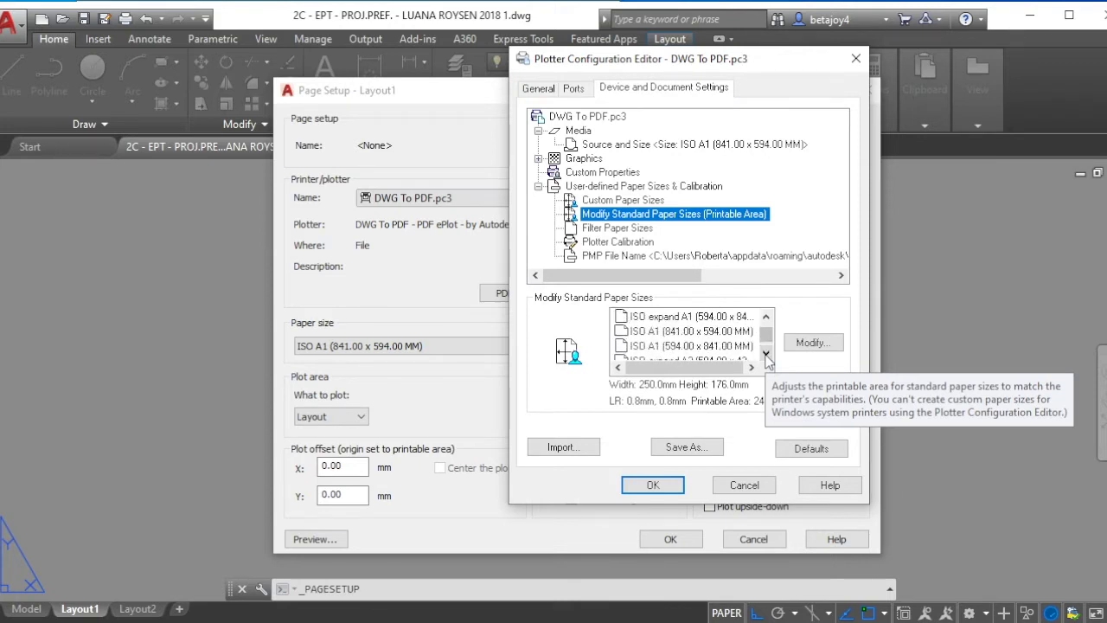
{"action": "left_click", "coordinate": [671, 332]}
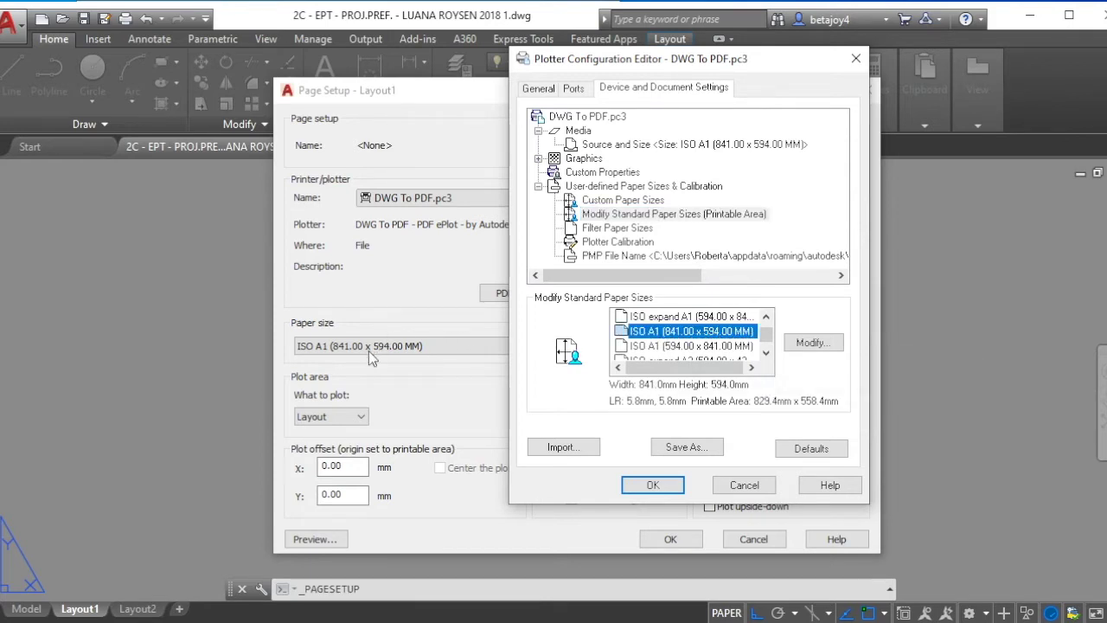
{"action": "left_click", "coordinate": [819, 344]}
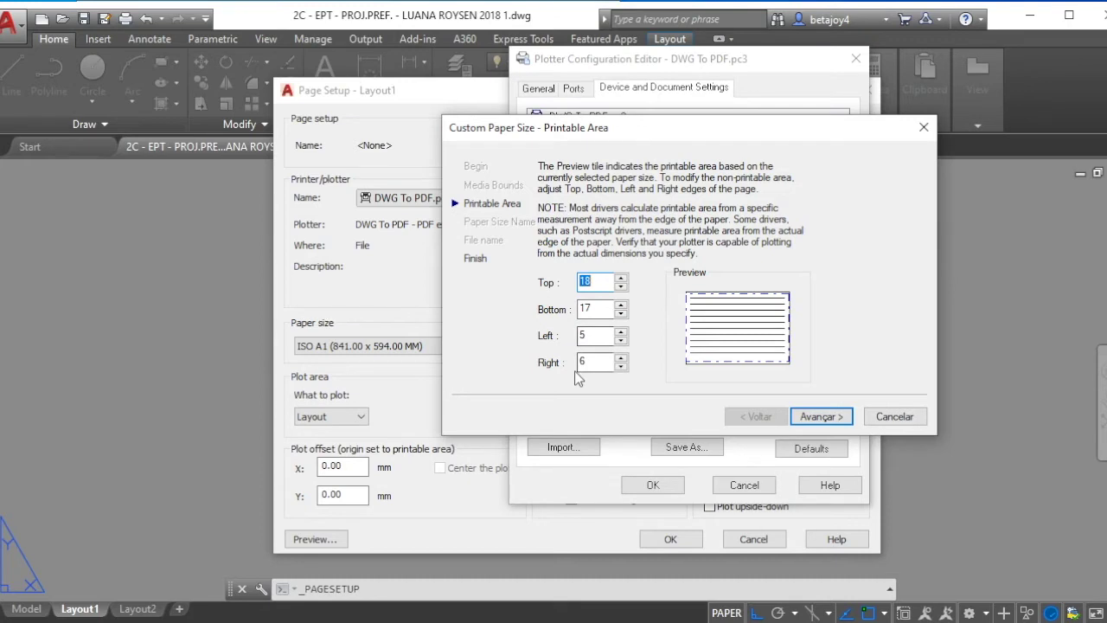
Set the paper's top, bottom, left and right margins to 0 and save the changes to the printer configuration file
{"action": "type", "text": "0"}
{"action": "key", "text": "Tab"}
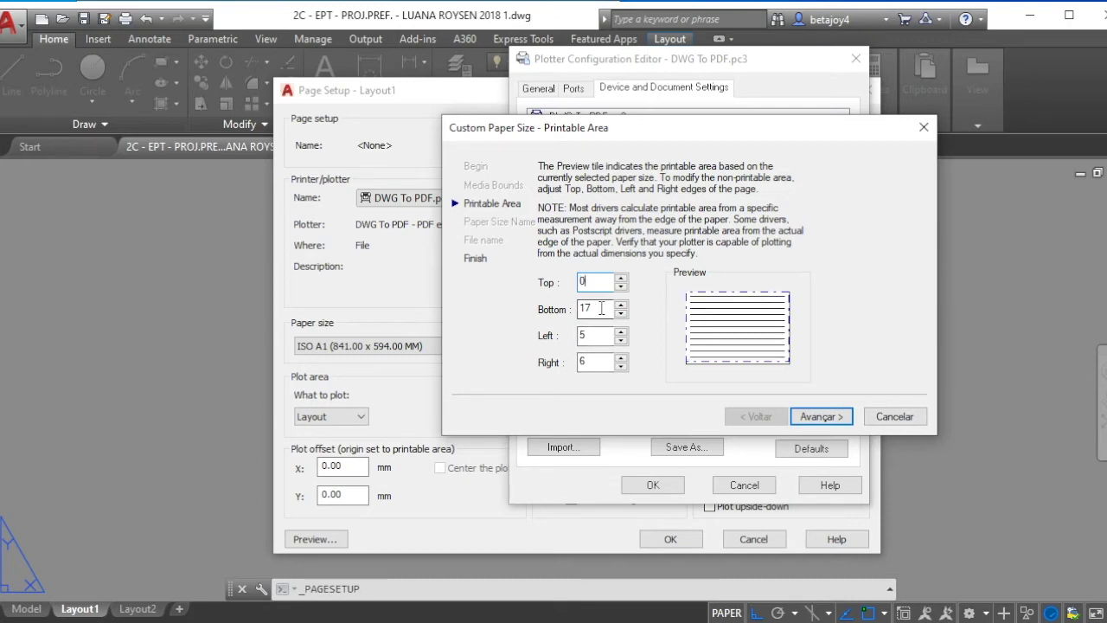
{"action": "type", "text": "0"}
{"action": "key", "text": "Tab"}
{"action": "type", "text": "0"}
{"action": "key", "text": "Tab"}
{"action": "type", "text": "0"}
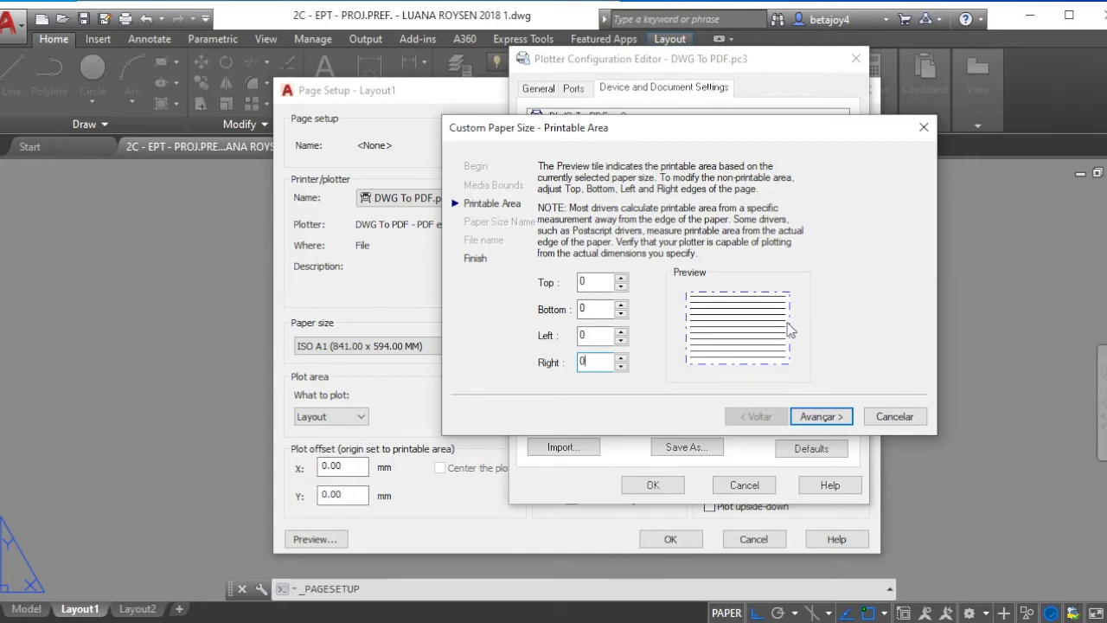
{"action": "left_click", "coordinate": [820, 417]}
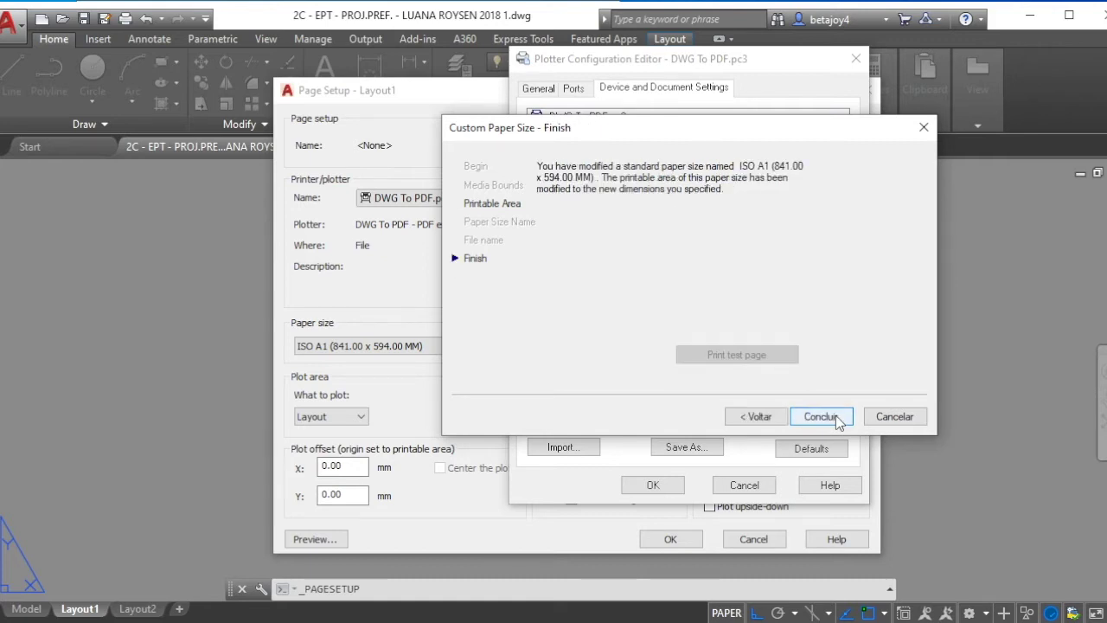
{"action": "left_click", "coordinate": [821, 417]}
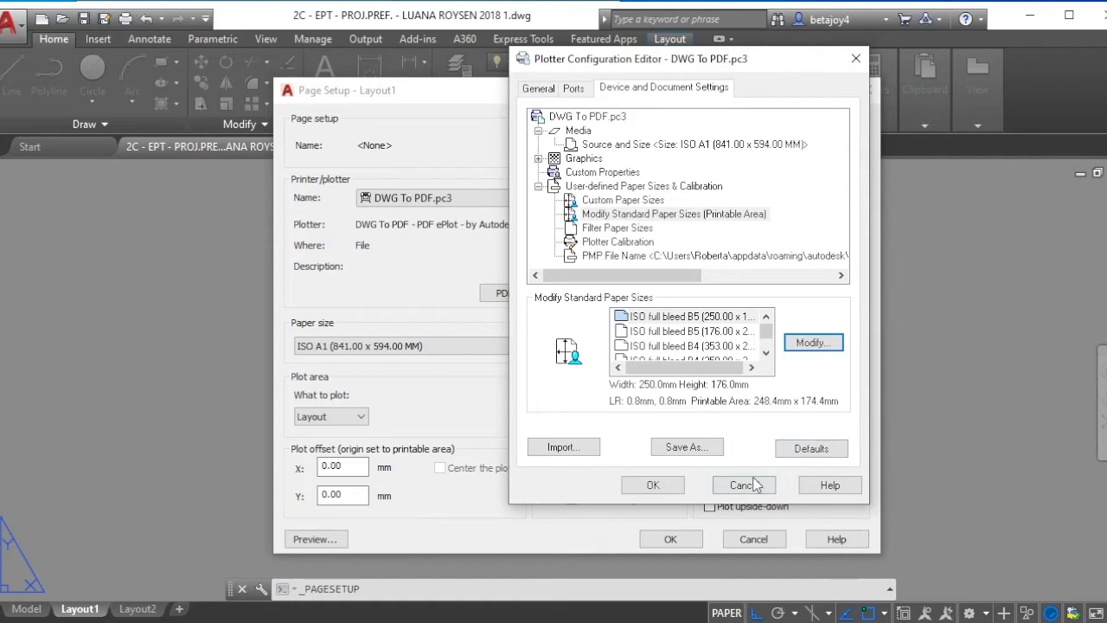
{"action": "left_click", "coordinate": [675, 489]}
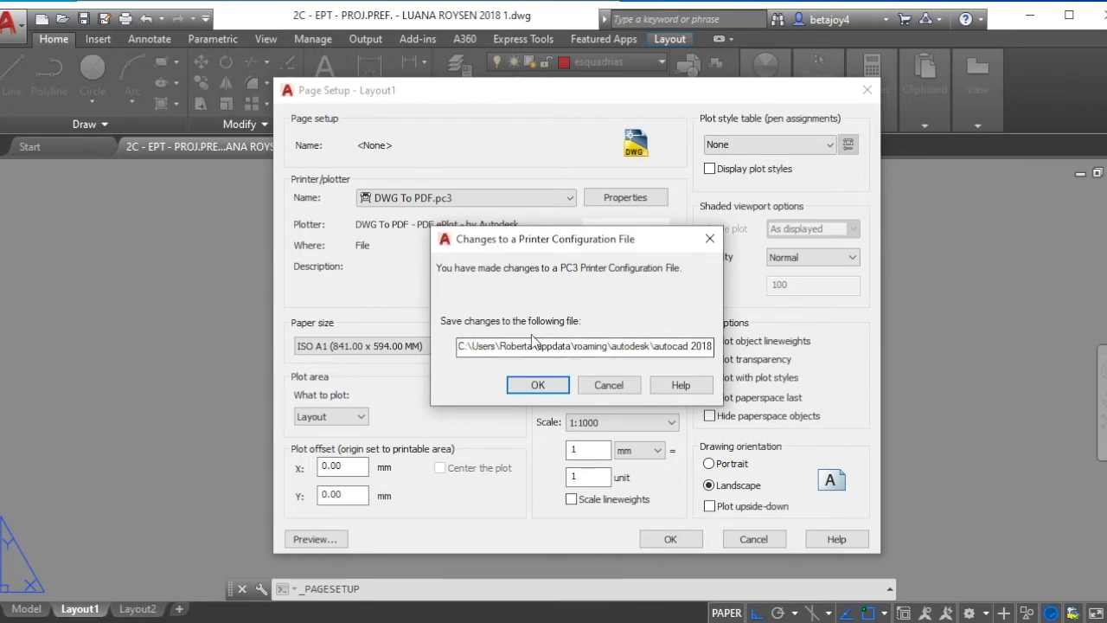
{"action": "left_click", "coordinate": [538, 387]}
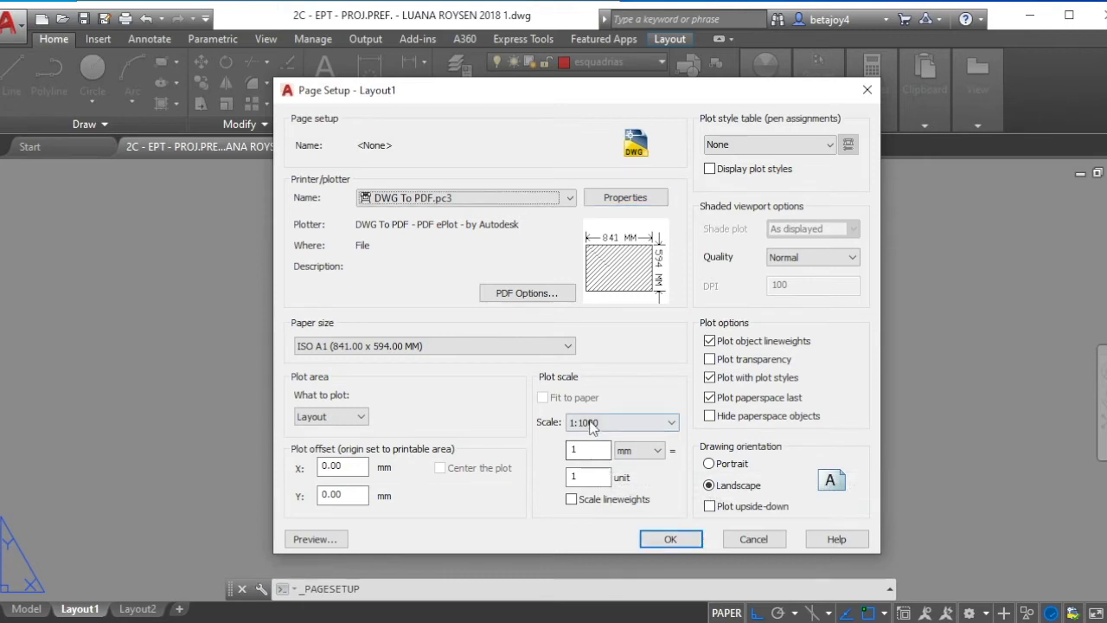
Apply the modified page setup to Layout1 and close the Page Setup Manager
{"action": "left_click", "coordinate": [586, 451]}
{"action": "left_click", "coordinate": [592, 480]}
{"action": "left_click", "coordinate": [676, 538]}
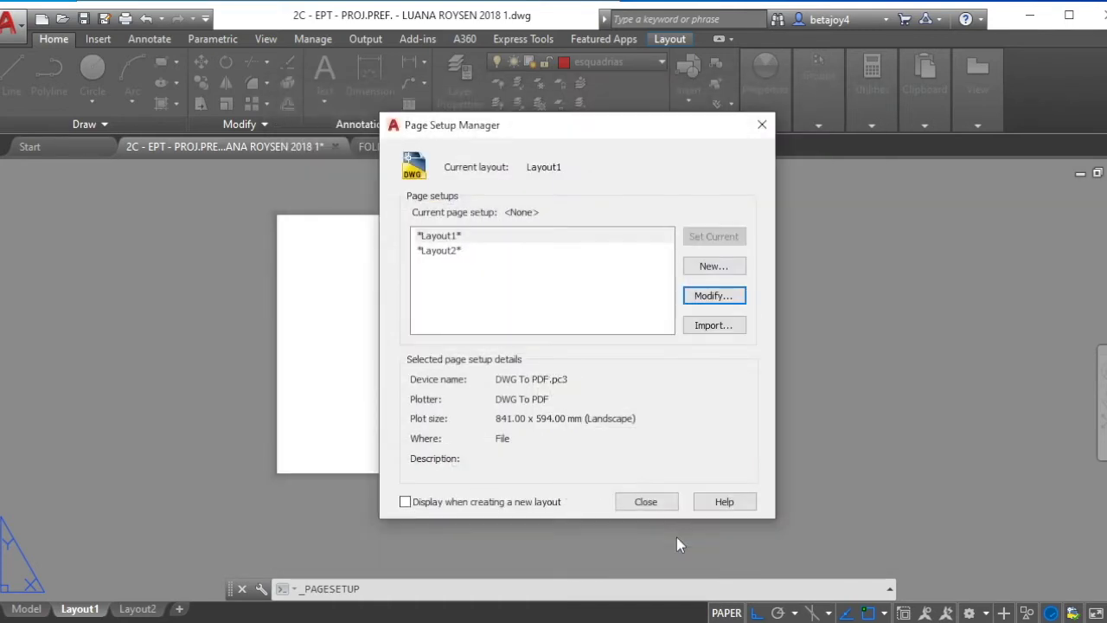
{"action": "left_click", "coordinate": [670, 509]}
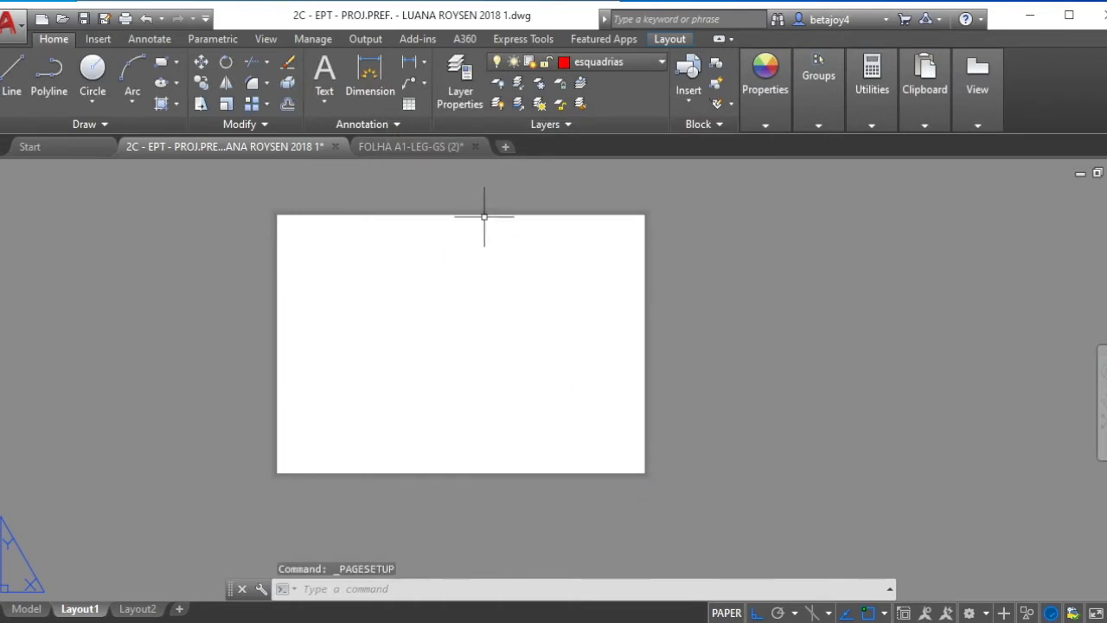
Copy the complete A1 frame with its title block from the FOLHA A1-LEG-GS (2) drawing to the clipboard
{"action": "left_click", "coordinate": [438, 147]}
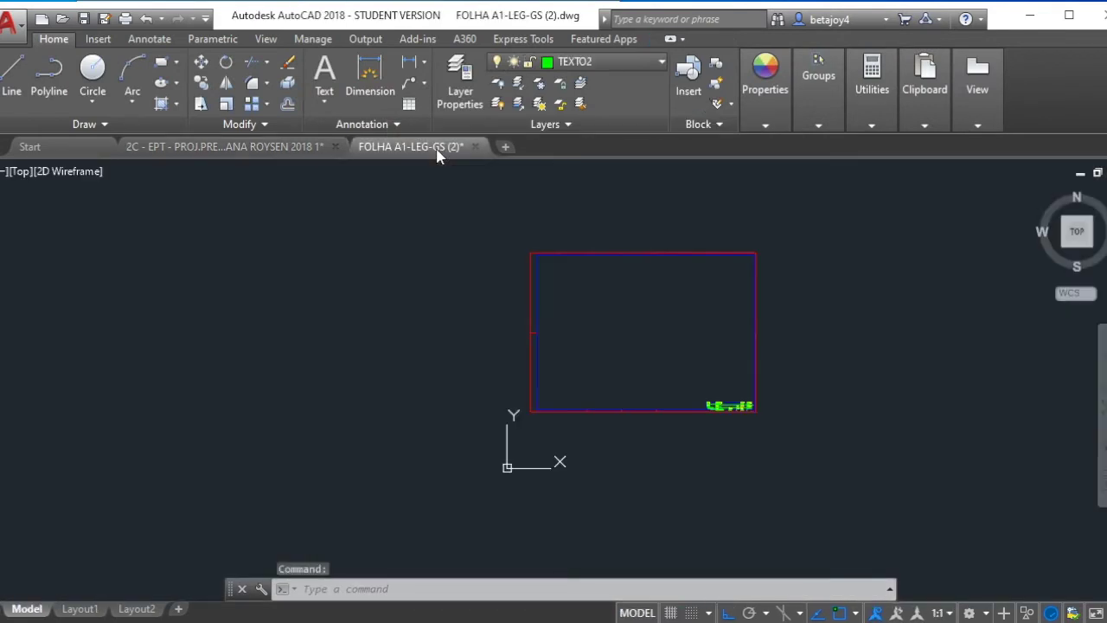
{"action": "scroll", "coordinate": [793, 258], "scroll_direction": "up", "scroll_amount": 2}
{"action": "left_click", "coordinate": [773, 244]}
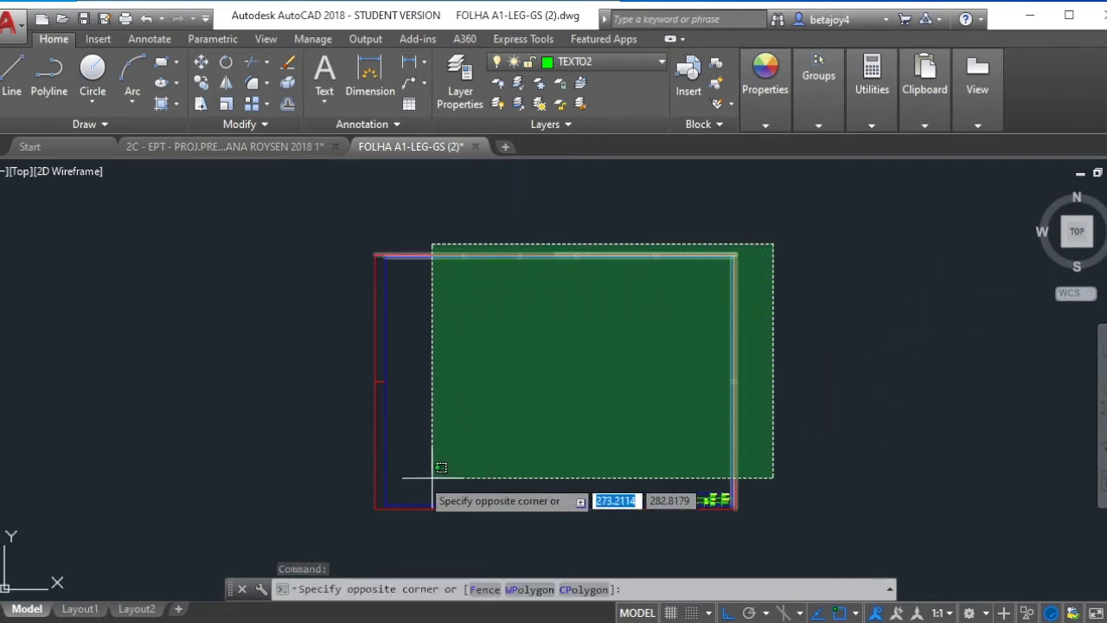
{"action": "left_click", "coordinate": [340, 509]}
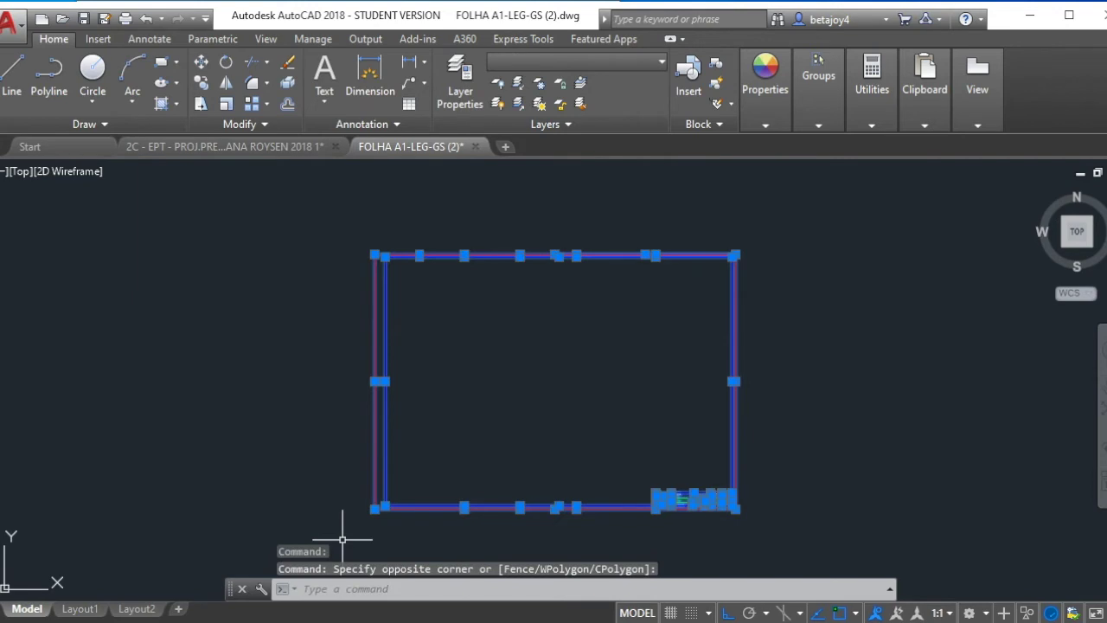
{"action": "scroll", "coordinate": [730, 514], "scroll_direction": "up", "scroll_amount": 3}
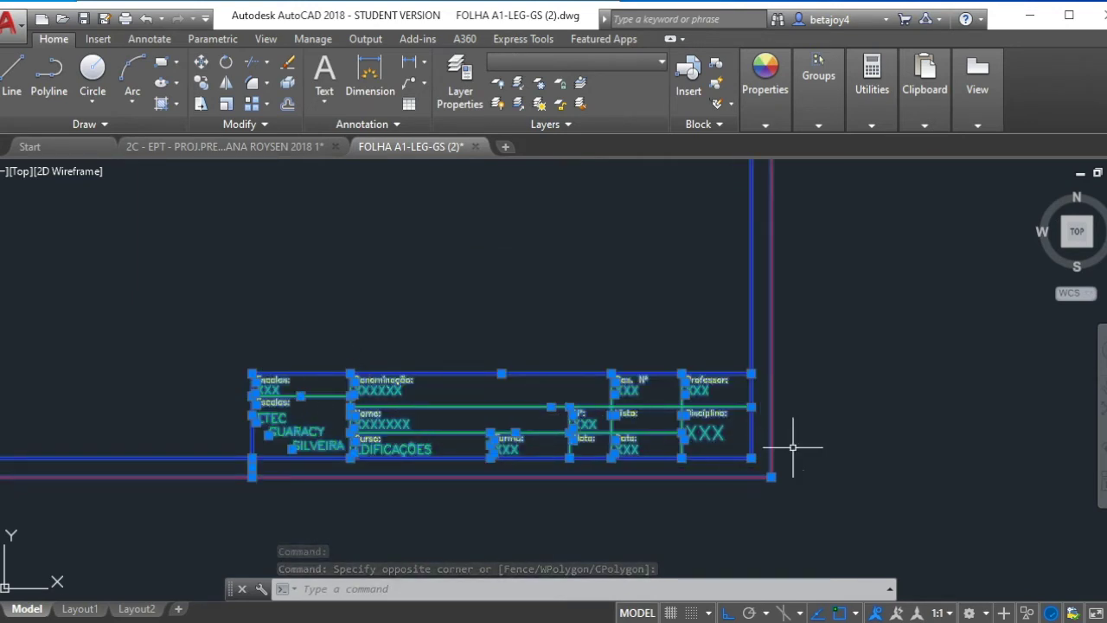
{"action": "scroll", "coordinate": [885, 494], "scroll_direction": "down", "scroll_amount": 5}
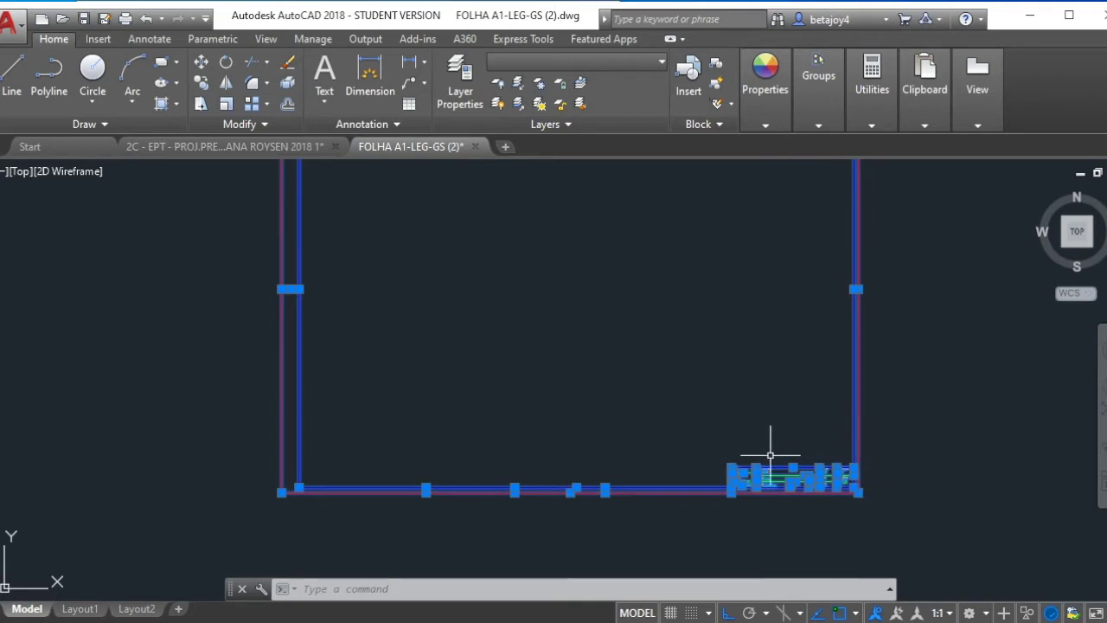
{"action": "scroll", "coordinate": [770, 454], "scroll_direction": "down", "scroll_amount": 2}
{"action": "key", "text": "ctrl+c"}
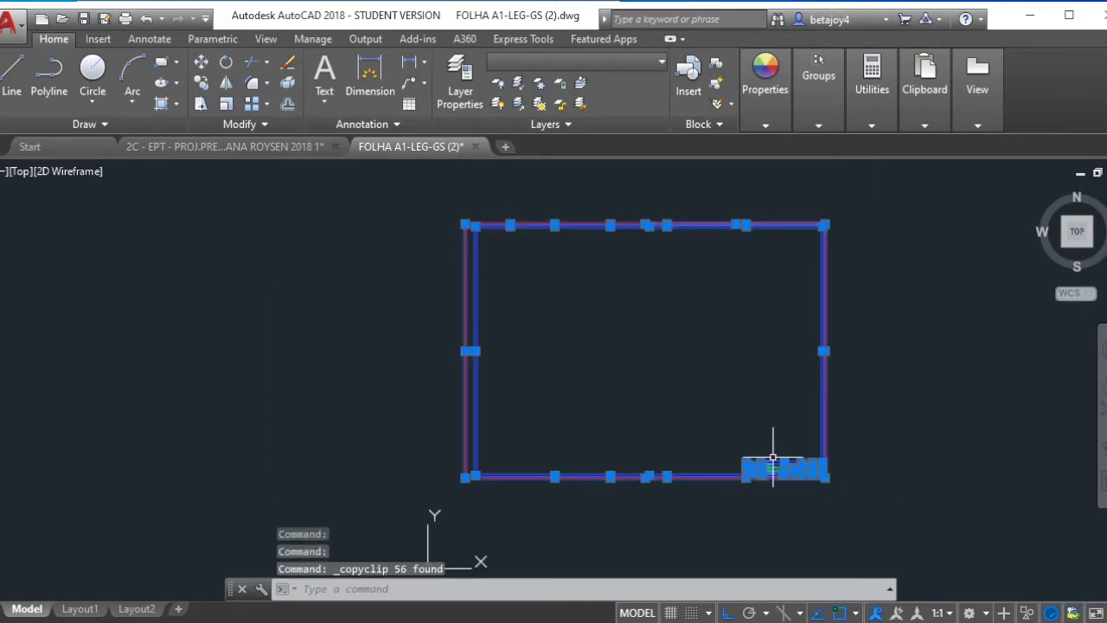
Paste the copied frame and title block as a block into Layout1 of the project drawing, at the sheet's lower-left corner
{"action": "left_click", "coordinate": [284, 151]}
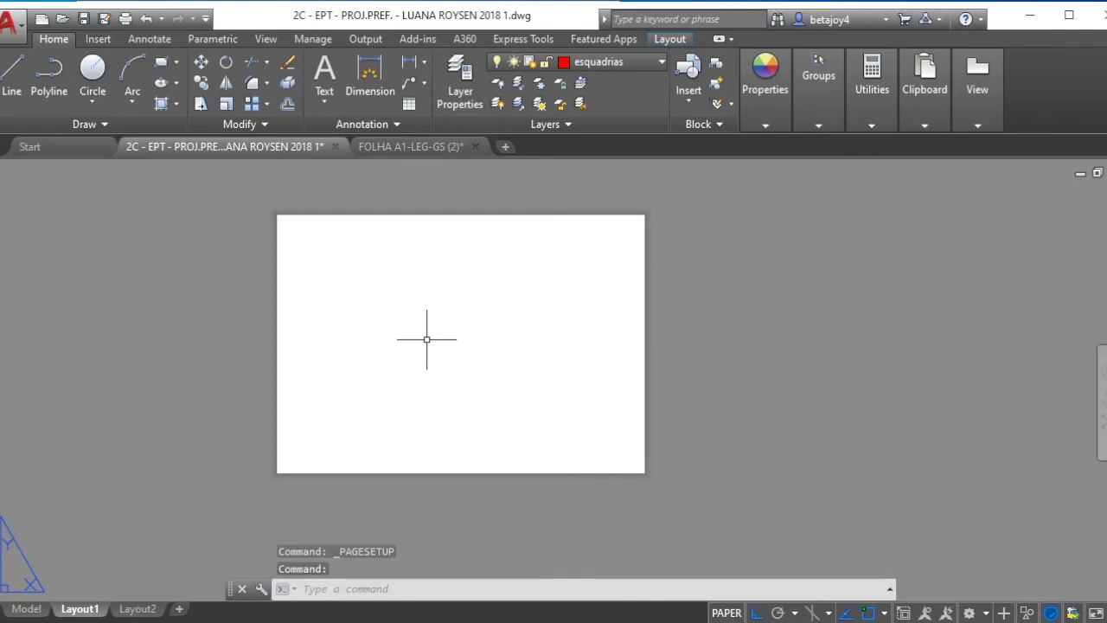
{"action": "key", "text": "ctrl+shift+v"}
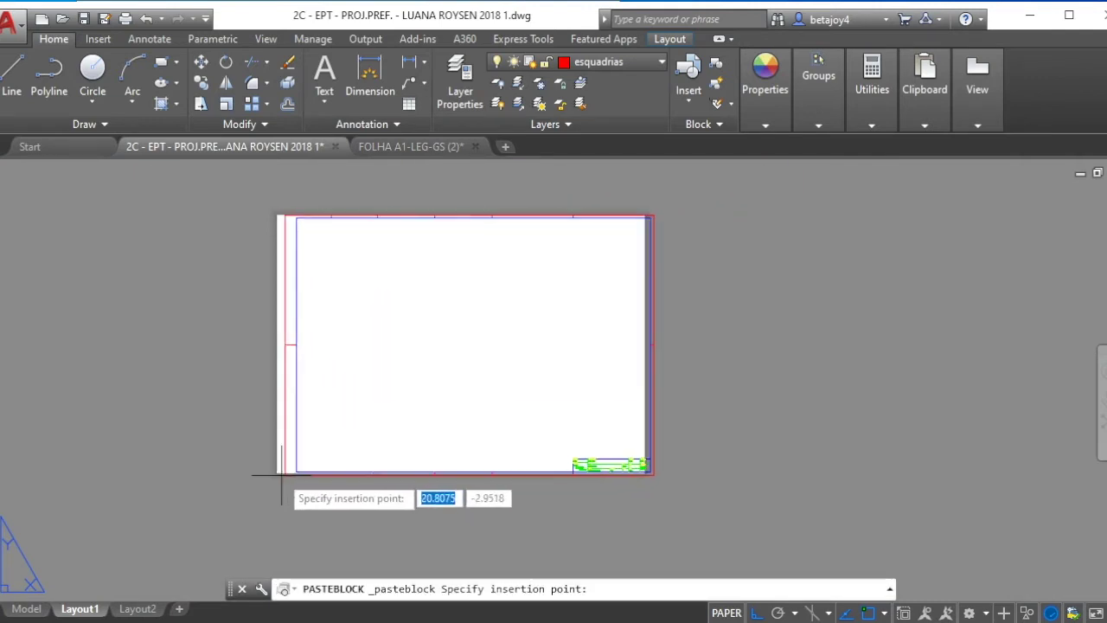
{"action": "scroll", "coordinate": [279, 474], "scroll_direction": "up", "scroll_amount": 3}
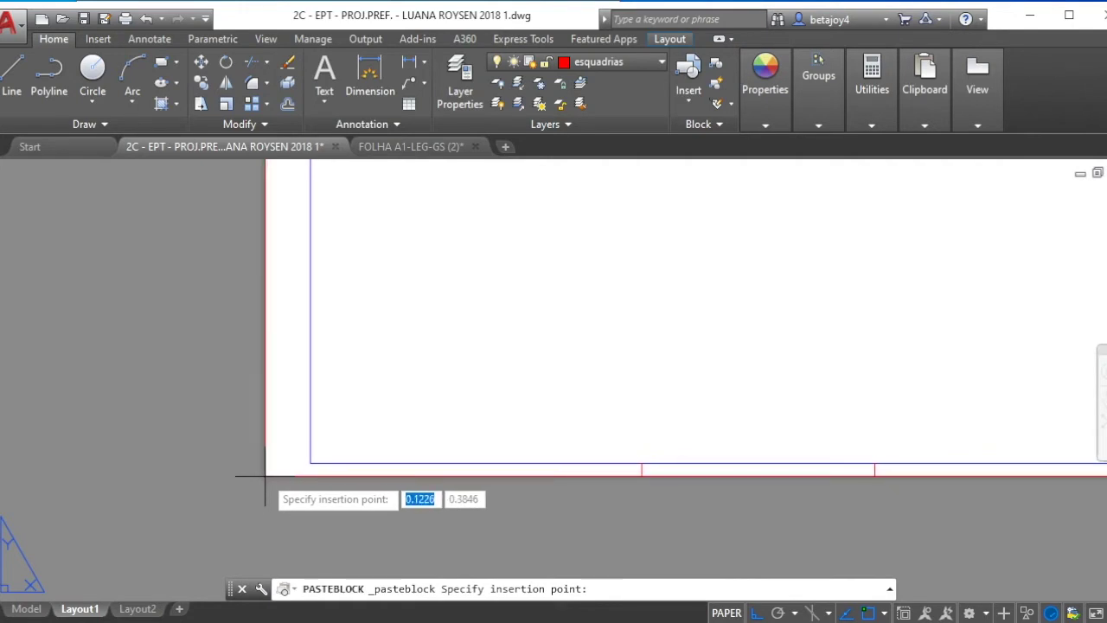
{"action": "left_click", "coordinate": [264, 475]}
{"action": "scroll", "coordinate": [314, 464], "scroll_direction": "down", "scroll_amount": 4}
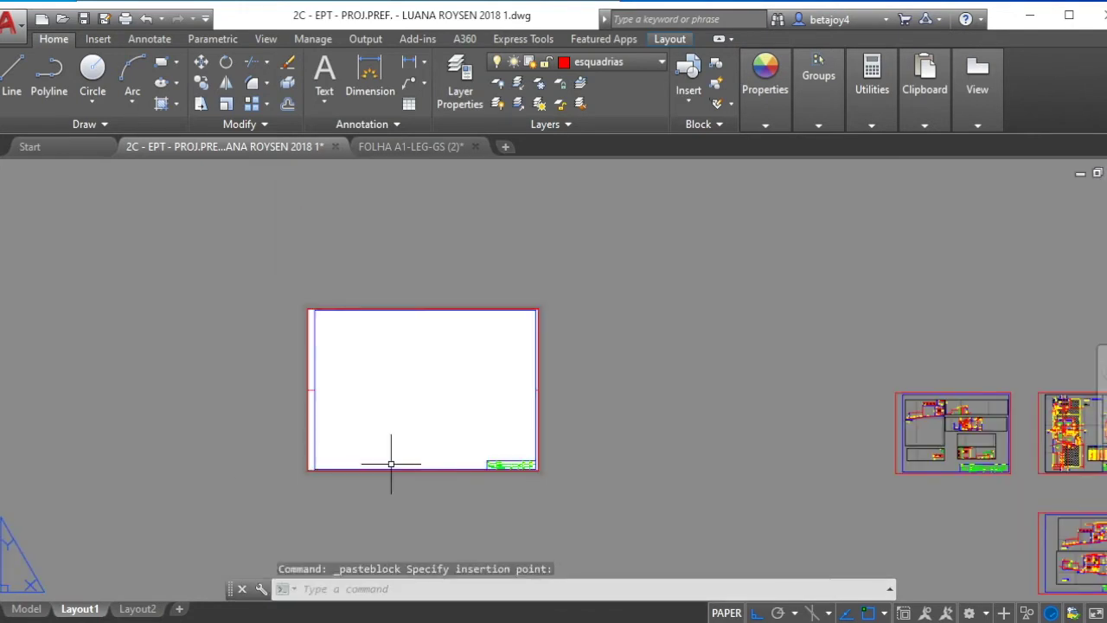
Move the pasted frame block straight down so its bottom line meets the sheet's lower edge
{"action": "scroll", "coordinate": [473, 439], "scroll_direction": "up", "scroll_amount": 2}
{"action": "scroll", "coordinate": [627, 359], "scroll_direction": "up", "scroll_amount": 2}
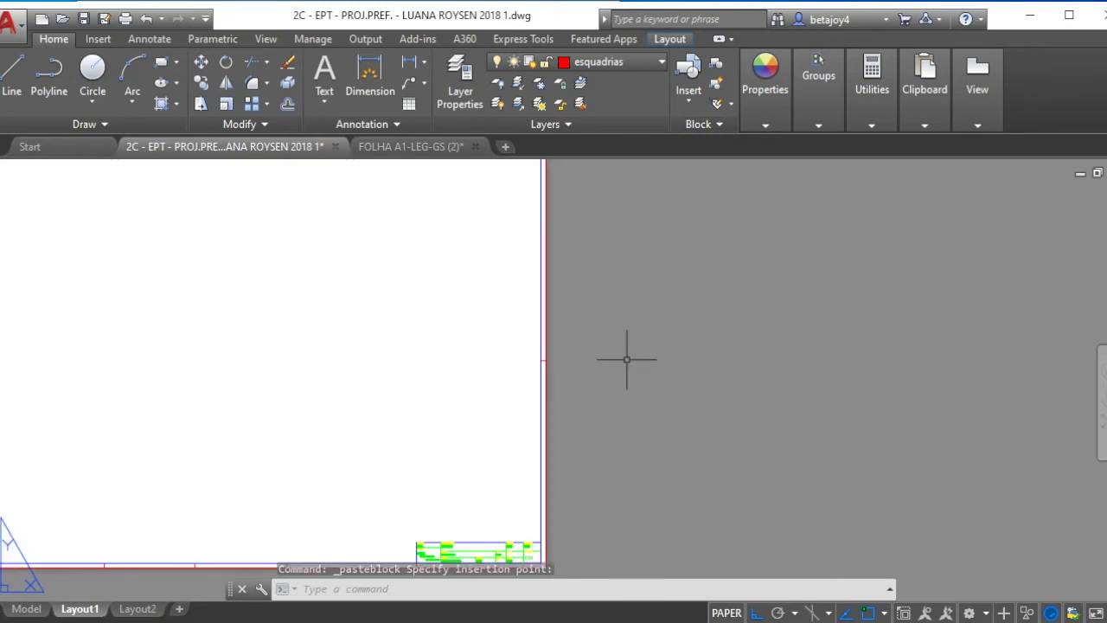
{"action": "scroll", "coordinate": [623, 363], "scroll_direction": "down", "scroll_amount": 2}
{"action": "scroll", "coordinate": [539, 487], "scroll_direction": "up", "scroll_amount": 3}
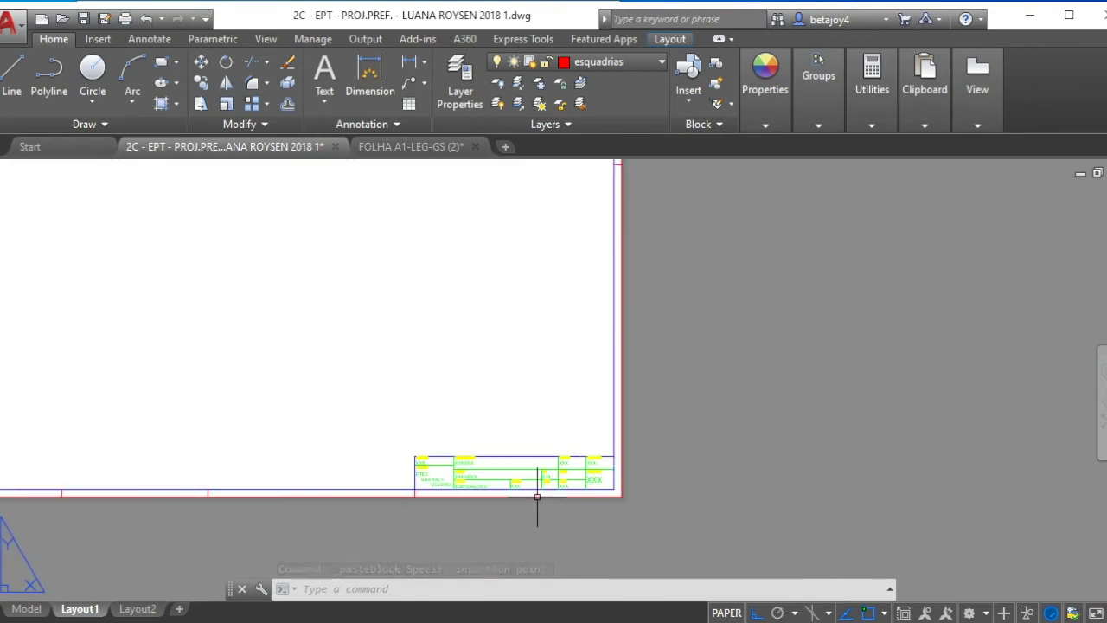
{"action": "scroll", "coordinate": [586, 498], "scroll_direction": "up", "scroll_amount": 2}
{"action": "scroll", "coordinate": [675, 514], "scroll_direction": "up", "scroll_amount": 5}
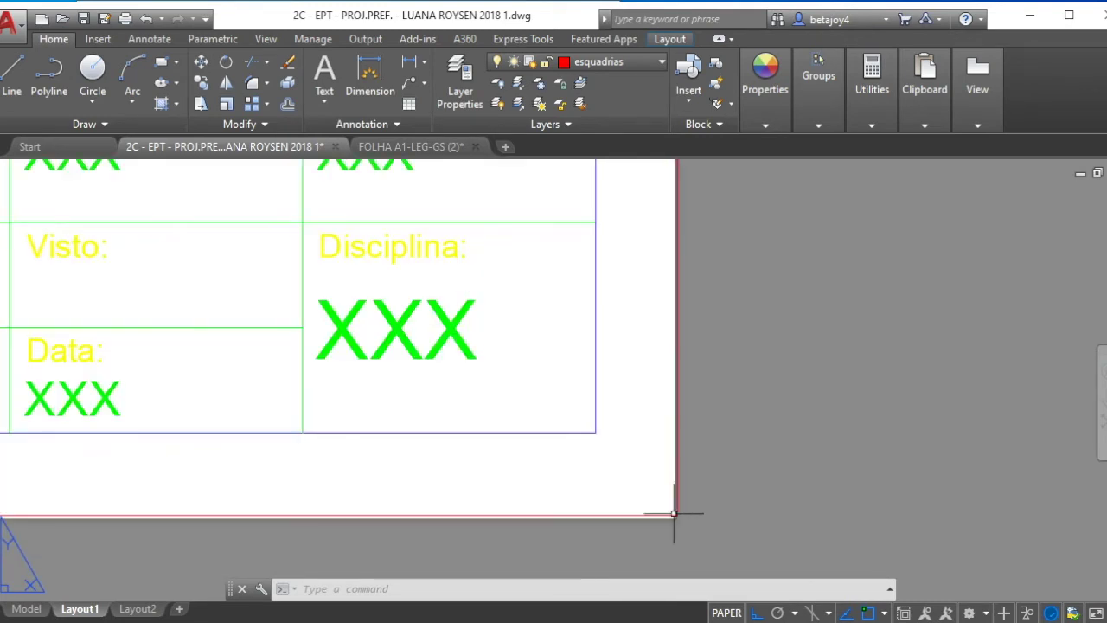
{"action": "scroll", "coordinate": [677, 531], "scroll_direction": "up", "scroll_amount": 5}
{"action": "left_click", "coordinate": [720, 489]}
{"action": "left_click", "coordinate": [669, 456]}
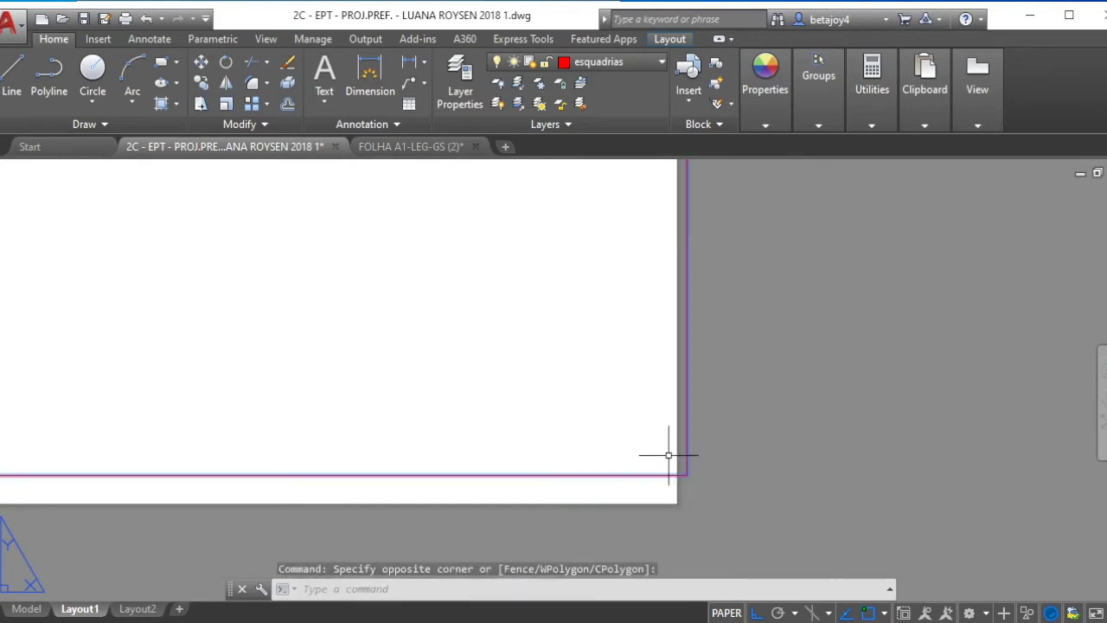
{"action": "type", "text": "m"}
{"action": "key", "text": "Return"}
{"action": "left_click", "coordinate": [710, 450]}
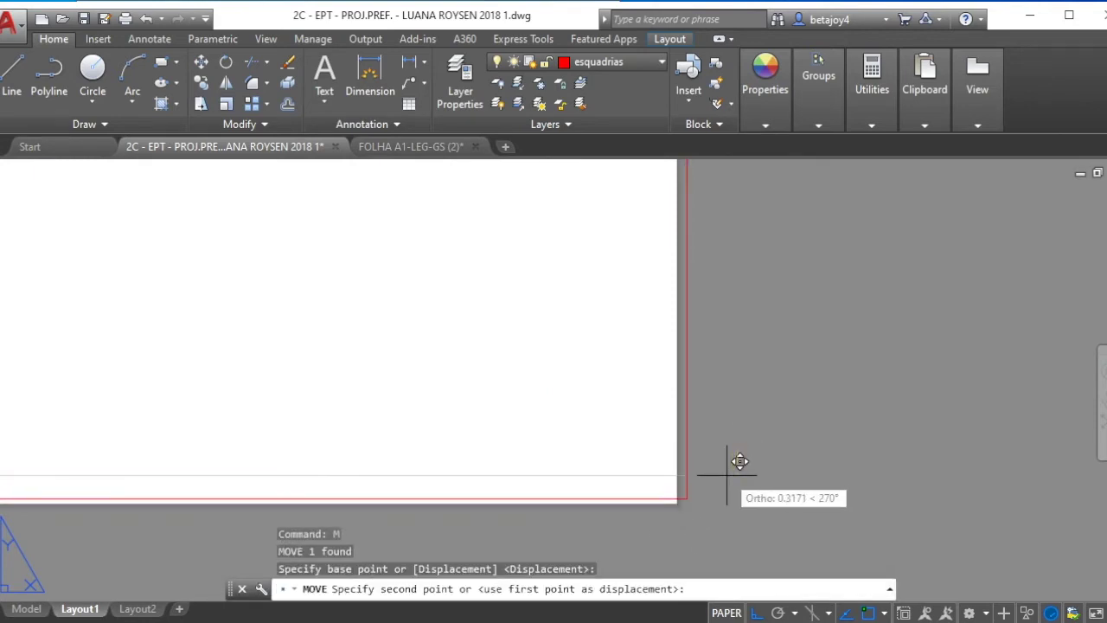
{"action": "left_click", "coordinate": [727, 474]}
Move the frame block horizontally to the left so its right line lies within the sheet's right edge
{"action": "left_click", "coordinate": [717, 459]}
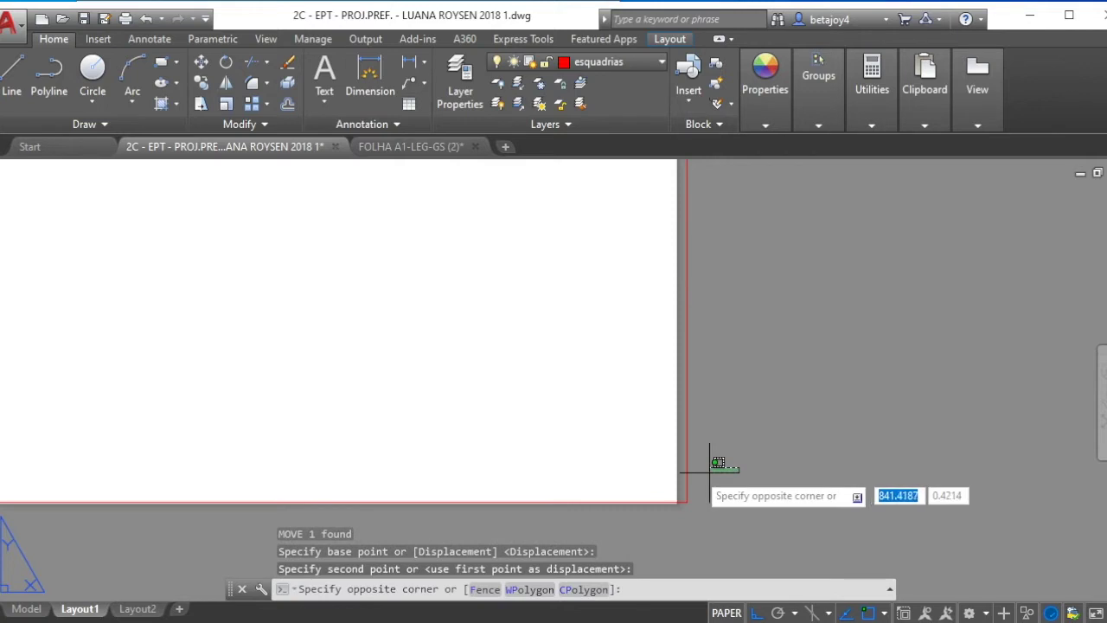
{"action": "left_click", "coordinate": [731, 478]}
{"action": "type", "text": "m"}
{"action": "key", "text": "Return"}
{"action": "left_click", "coordinate": [680, 403]}
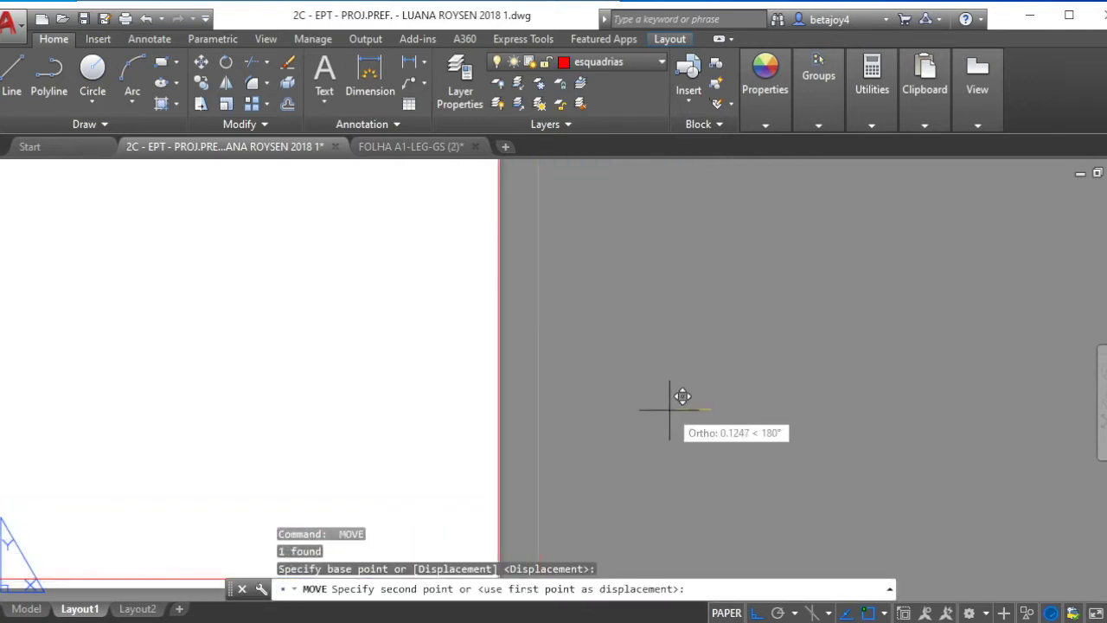
{"action": "left_click", "coordinate": [681, 396]}
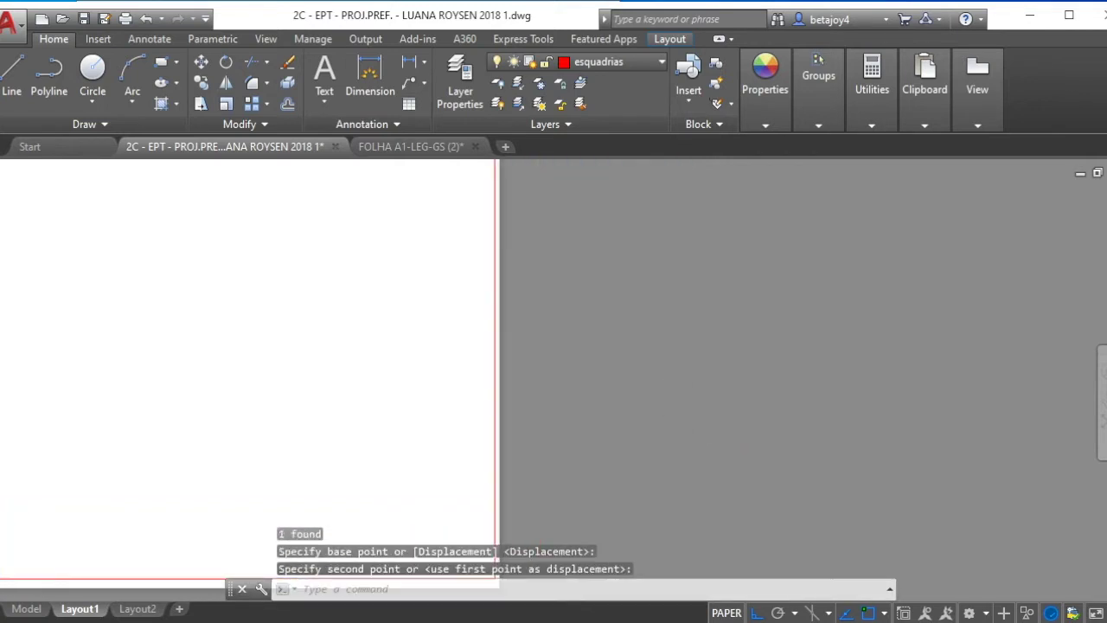
{"action": "scroll", "coordinate": [722, 420], "scroll_direction": "down", "scroll_amount": 4}
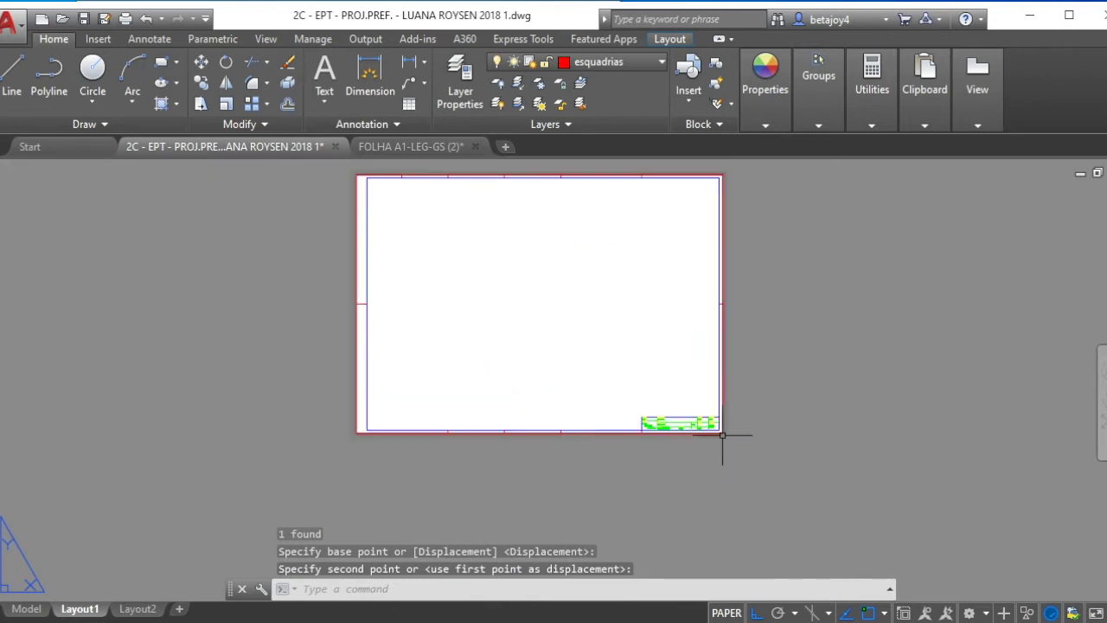
{"action": "scroll", "coordinate": [571, 173], "scroll_direction": "up", "scroll_amount": 10}
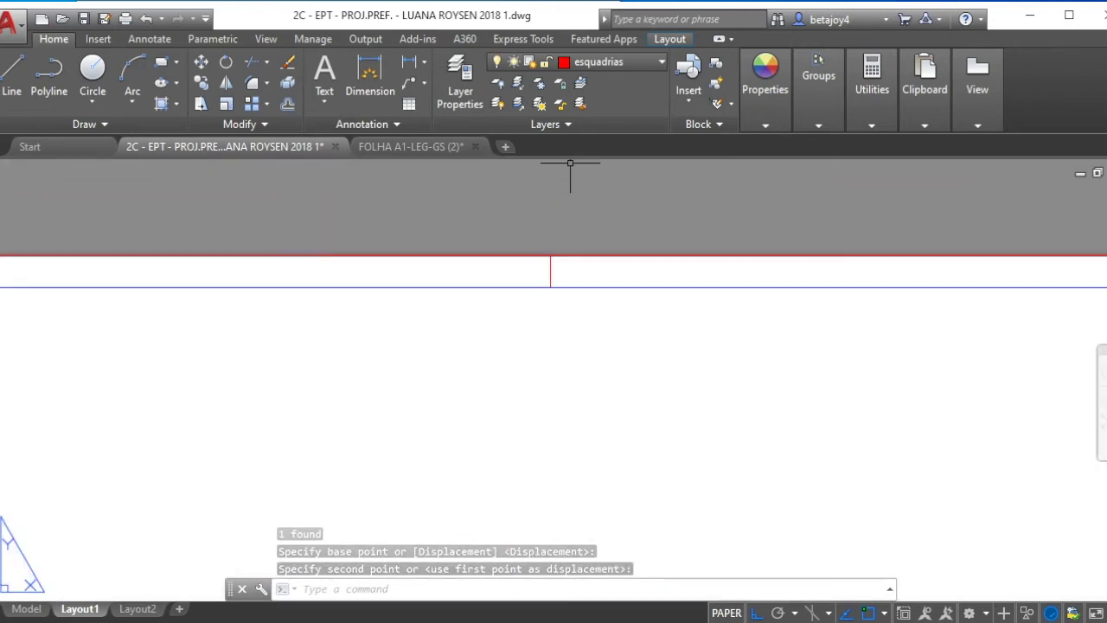
{"action": "scroll", "coordinate": [568, 277], "scroll_direction": "down", "scroll_amount": 8}
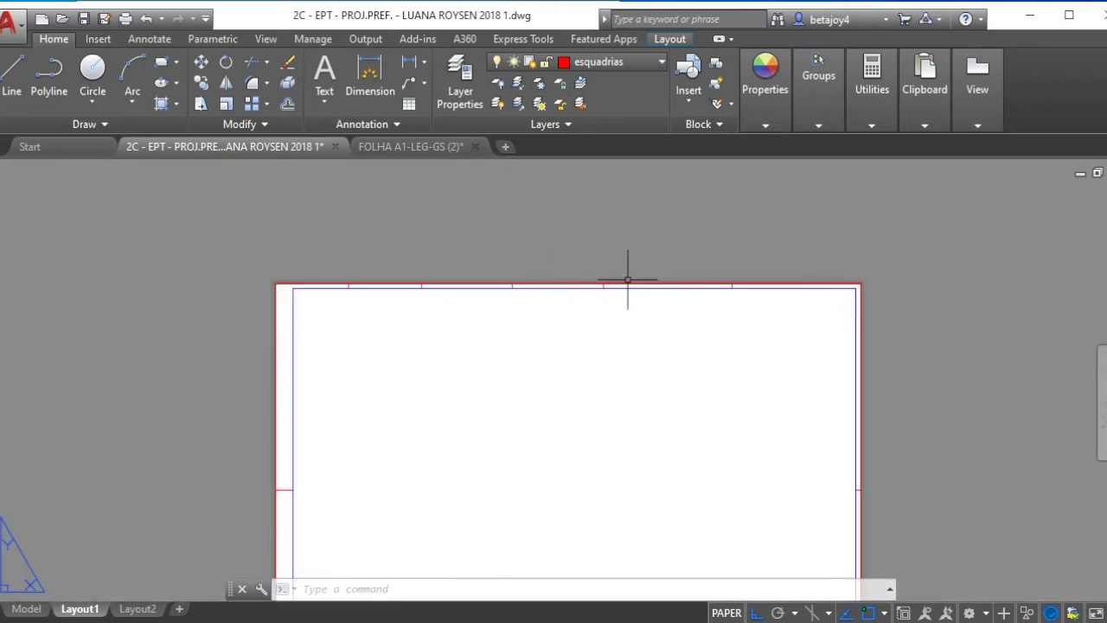
{"action": "scroll", "coordinate": [606, 242], "scroll_direction": "down", "scroll_amount": 2}
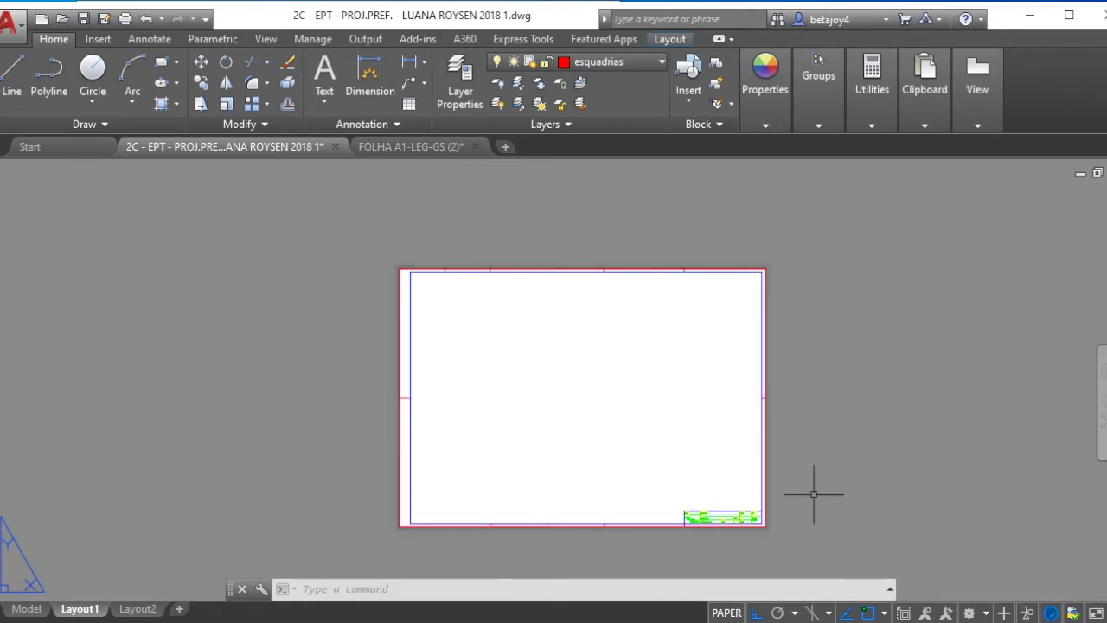
{"action": "middle_click_drag", "start_coordinate": [813, 495], "coordinate": [761, 431]}
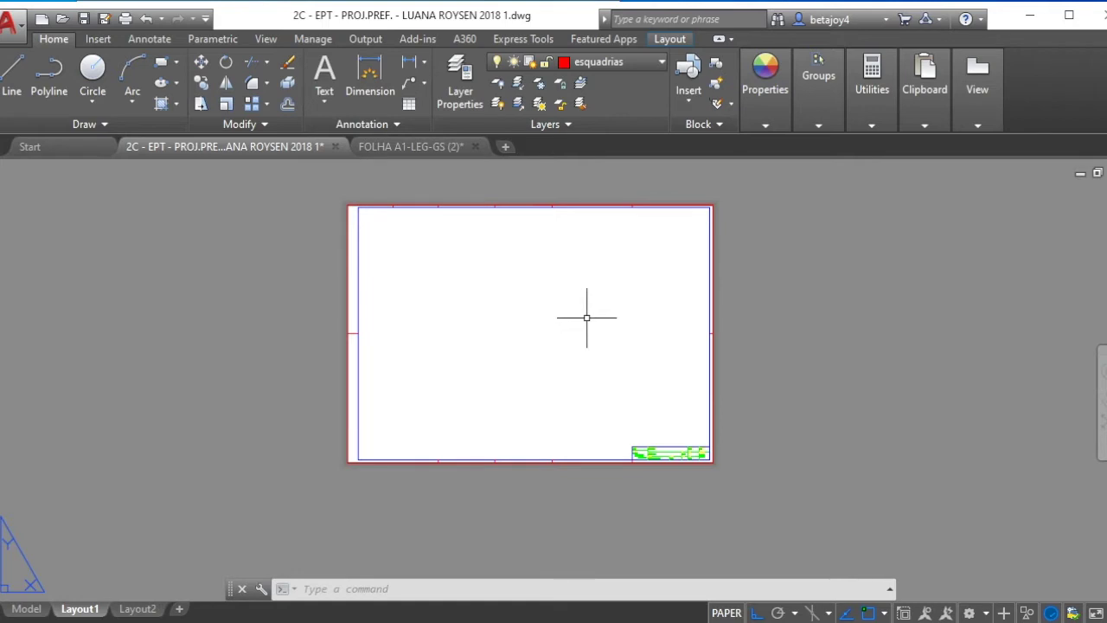
Add a new layout, open it and select its default viewport
{"action": "left_click", "coordinate": [179, 610]}
{"action": "left_click", "coordinate": [187, 609]}
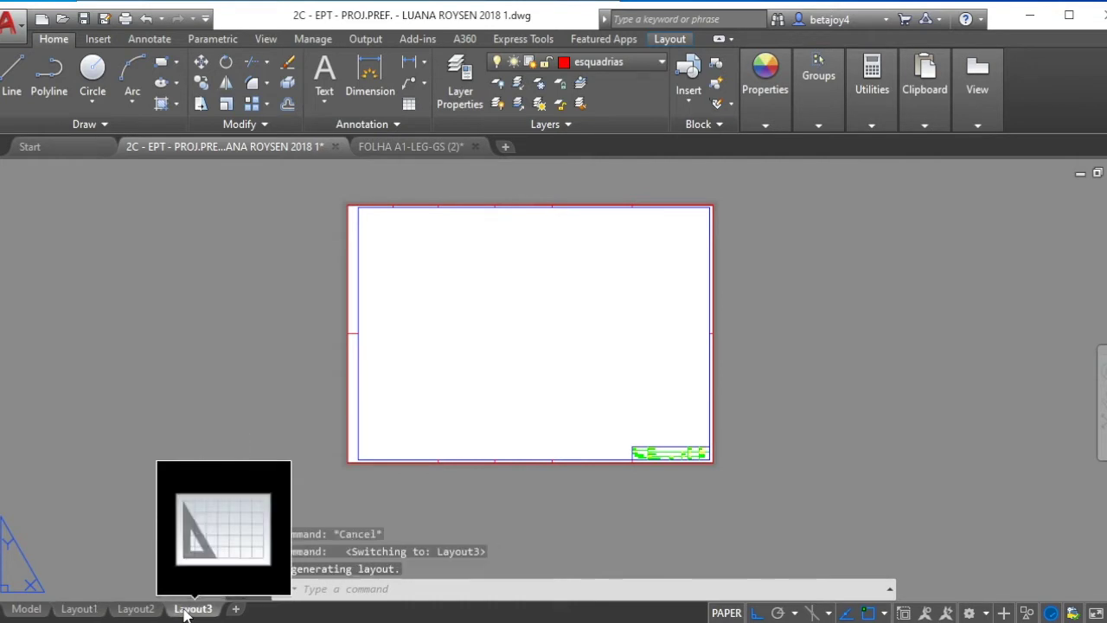
{"action": "left_click", "coordinate": [541, 228]}
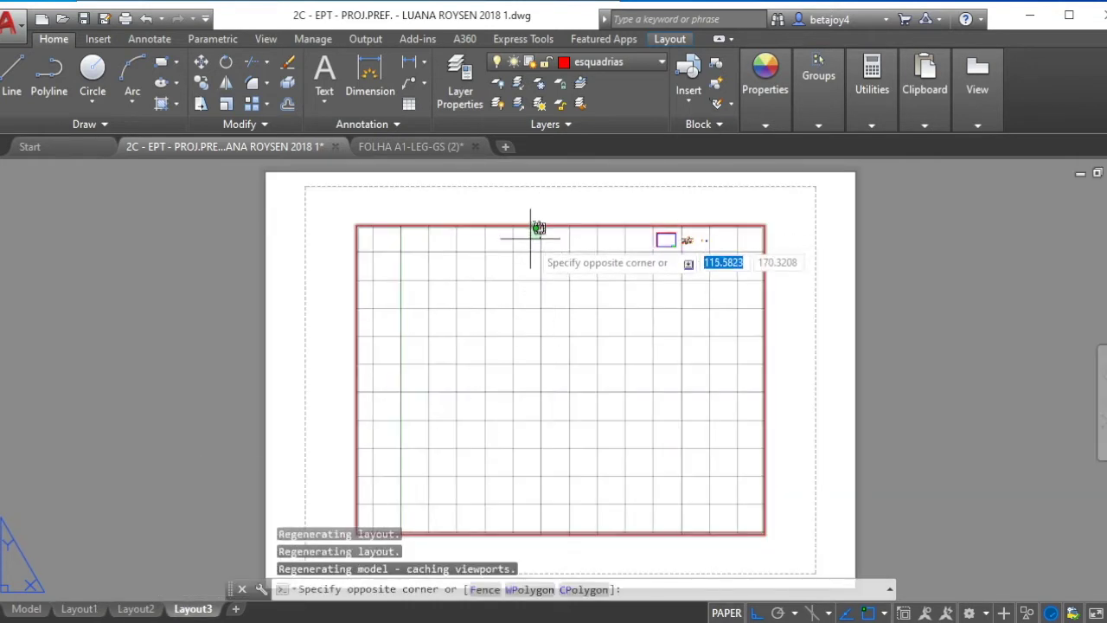
{"action": "left_click", "coordinate": [502, 301]}
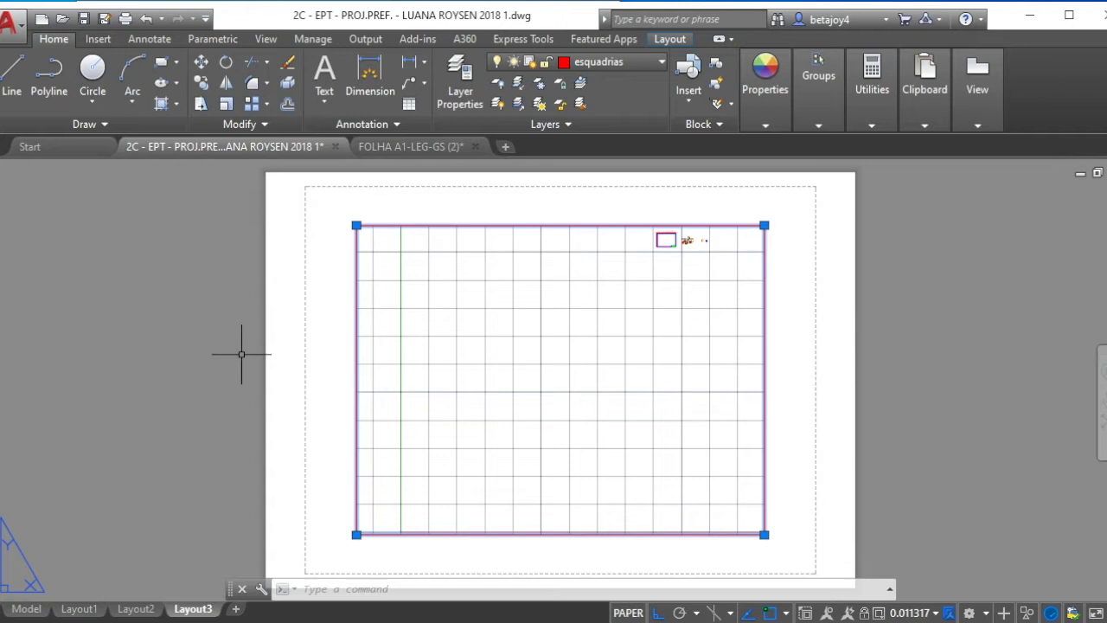
Create a Single viewport in Layout1, drawn as a rectangle inside the frame and above the title block
{"action": "left_click", "coordinate": [86, 610]}
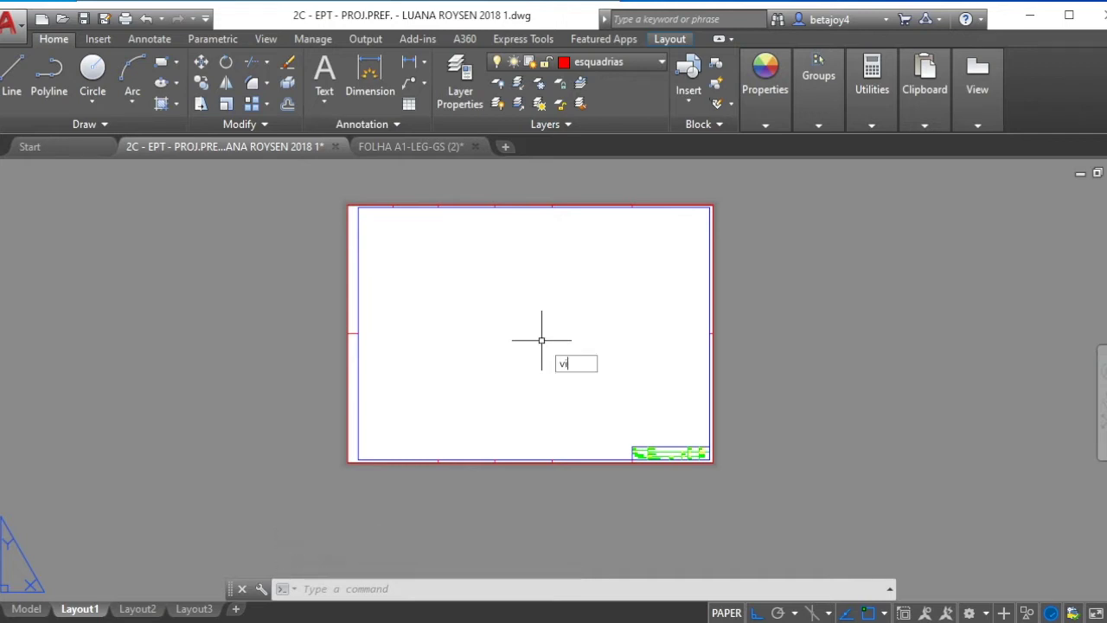
{"action": "type", "text": "ewpor"}
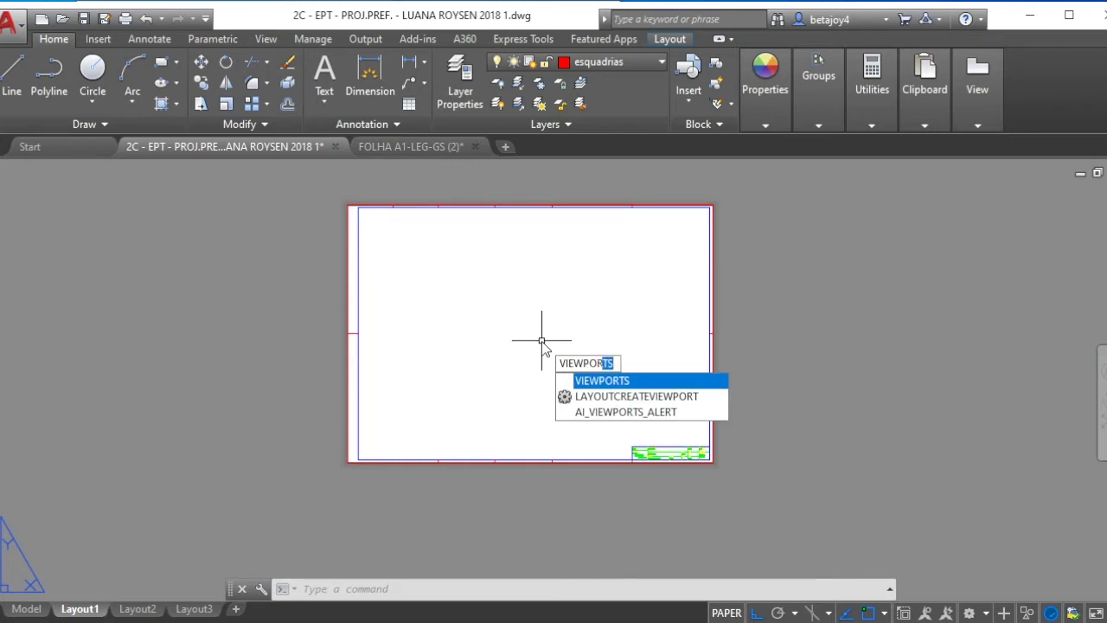
{"action": "left_click", "coordinate": [608, 381]}
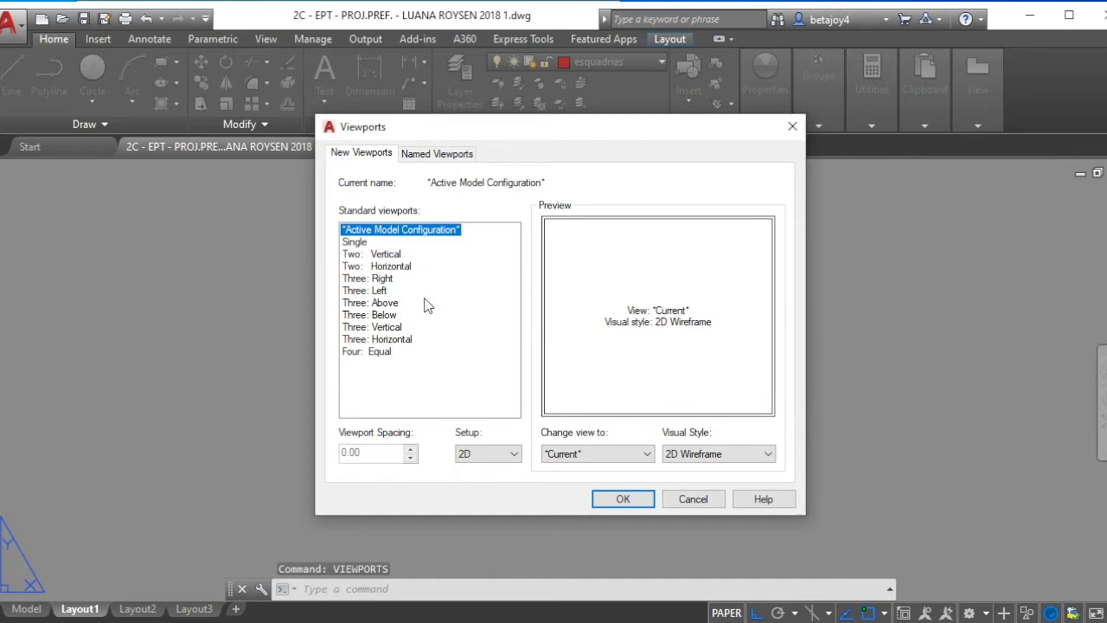
{"action": "left_click", "coordinate": [355, 245]}
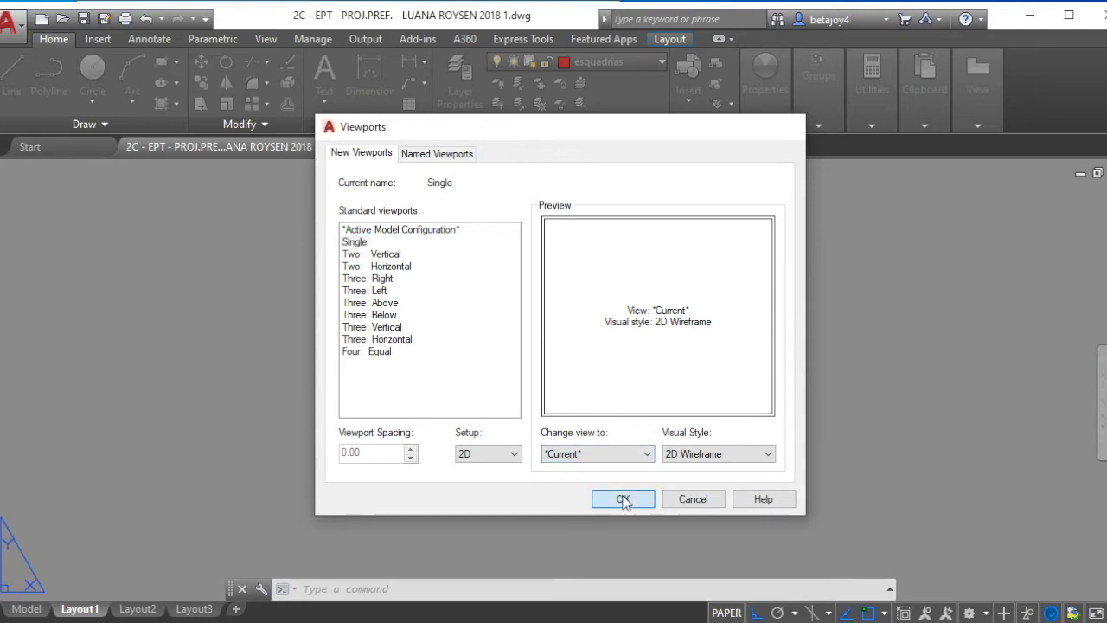
{"action": "left_click", "coordinate": [623, 500]}
{"action": "left_click", "coordinate": [381, 426]}
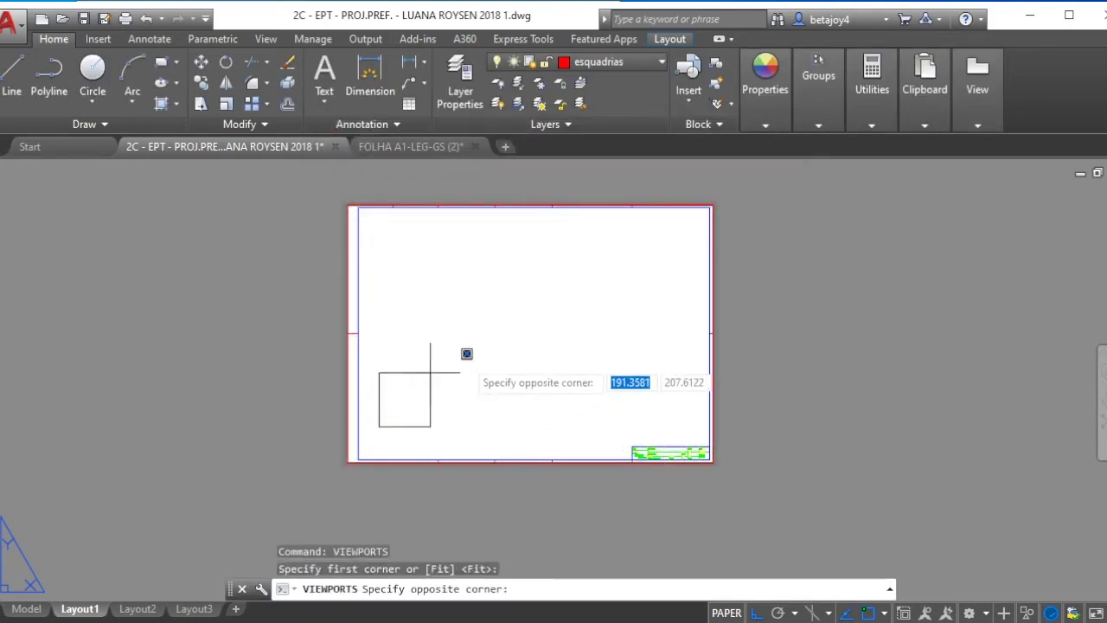
{"action": "left_click", "coordinate": [667, 226]}
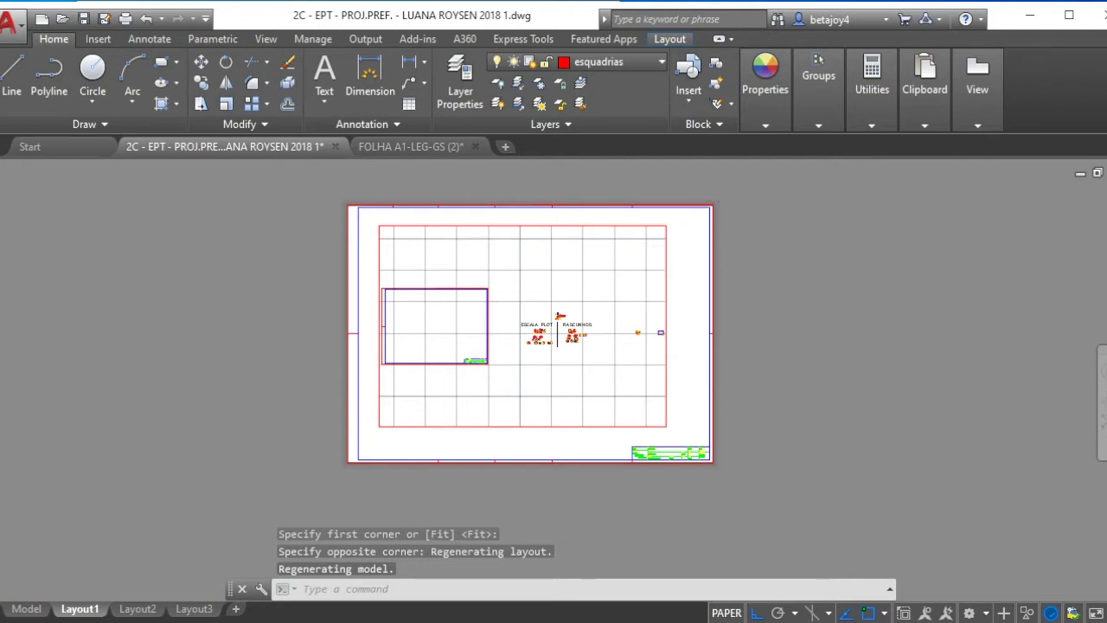
Select the new viewport's border in Layout1, and switch to model space to view the floor plans
{"action": "scroll", "coordinate": [722, 198], "scroll_direction": "up", "scroll_amount": 2}
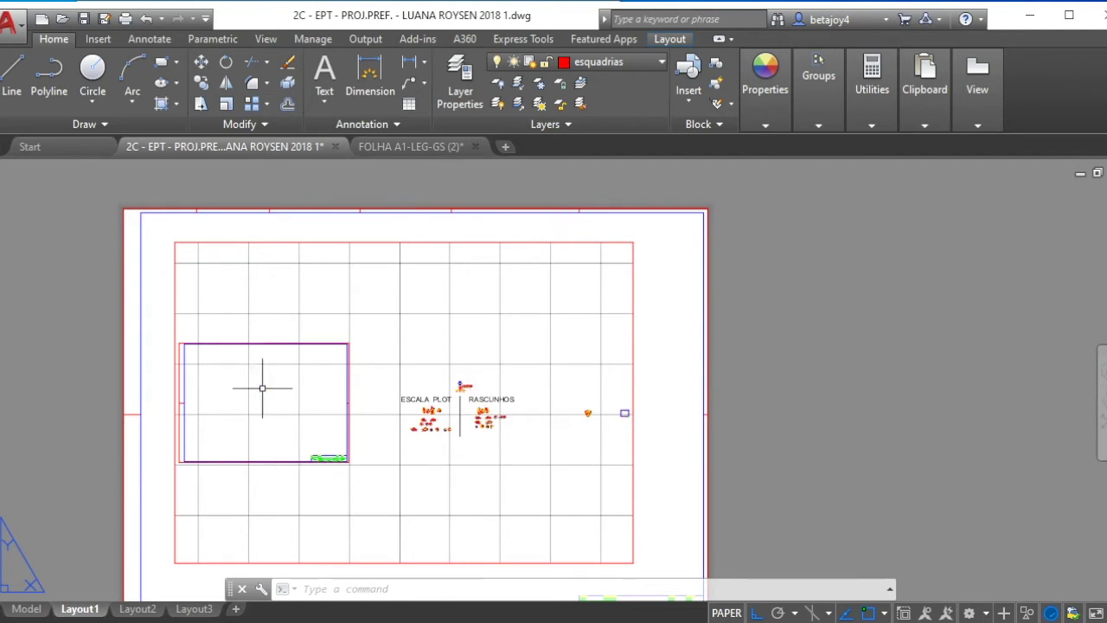
{"action": "left_click", "coordinate": [343, 242]}
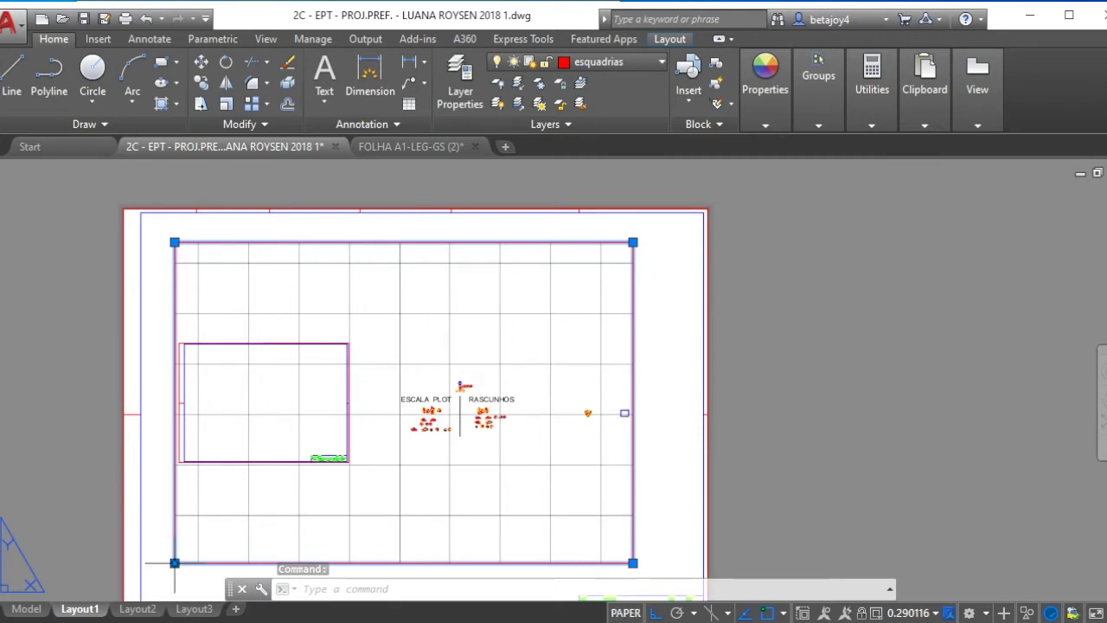
{"action": "left_click", "coordinate": [27, 609]}
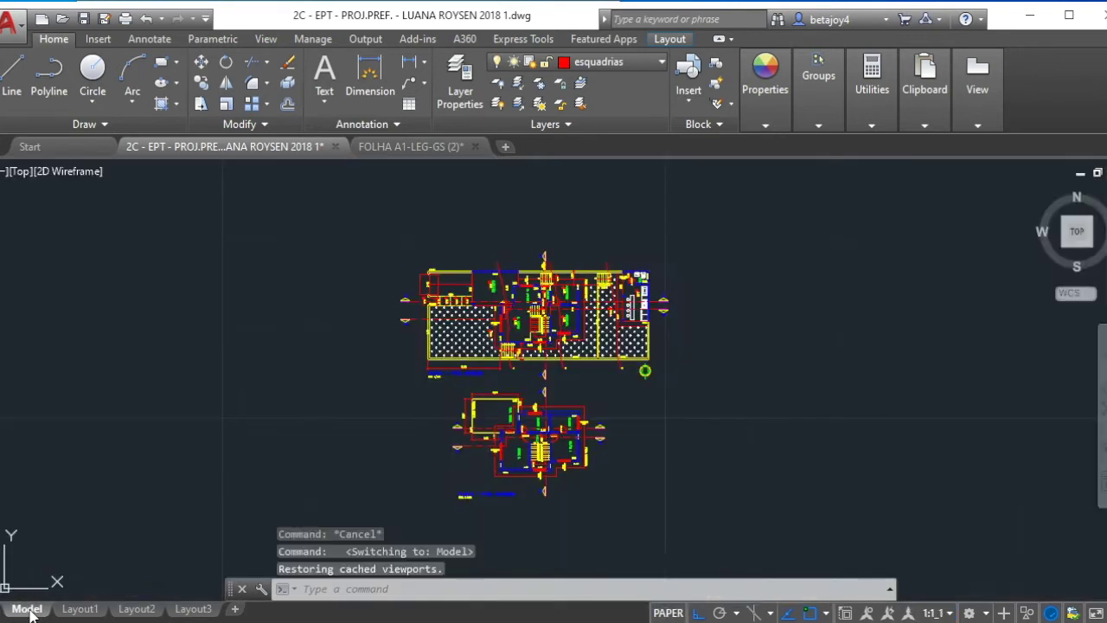
Zoom model space to its extents to review all the drawings, and compare them with the selected viewport in Layout1
{"action": "type", "text": "z"}
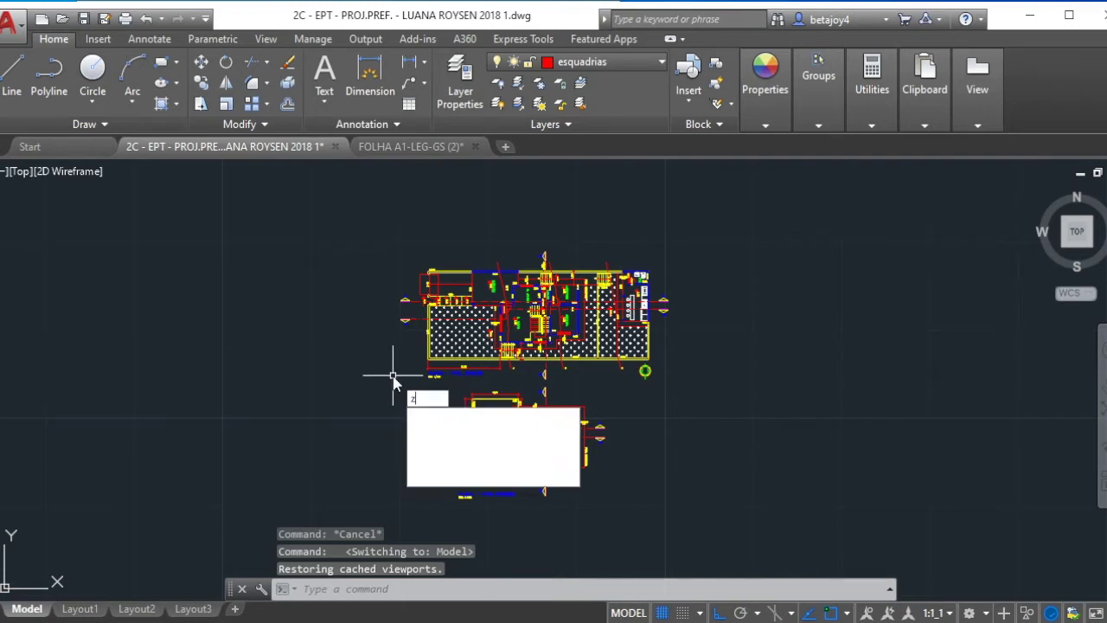
{"action": "key", "text": "Return"}
{"action": "type", "text": "e"}
{"action": "key", "text": "Return"}
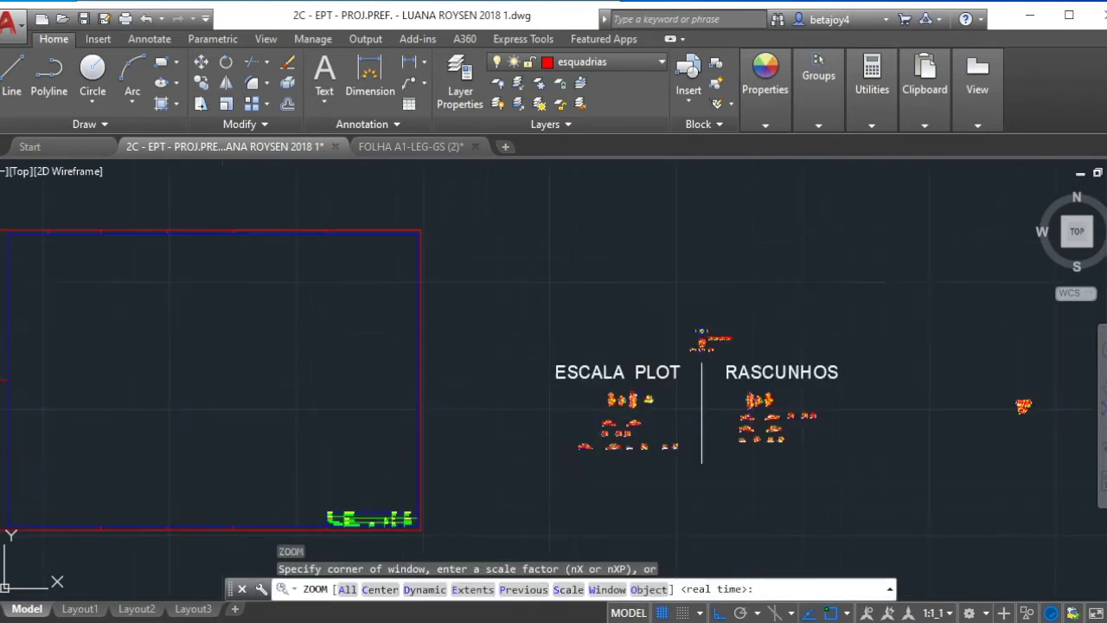
{"action": "scroll", "coordinate": [566, 316], "scroll_direction": "down", "scroll_amount": 2}
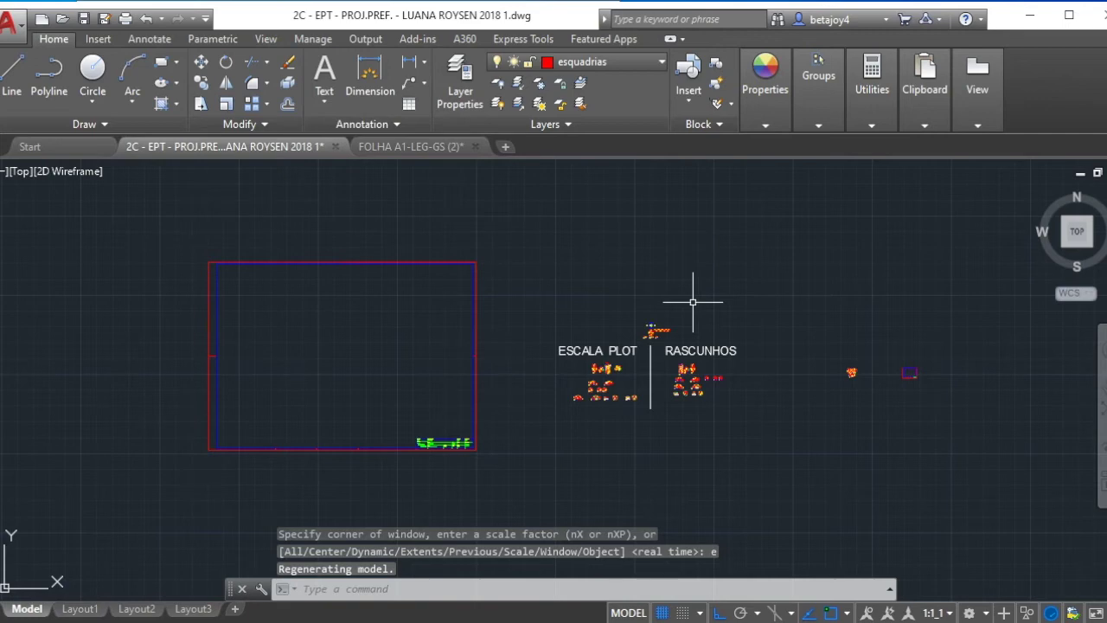
{"action": "left_click", "coordinate": [80, 609]}
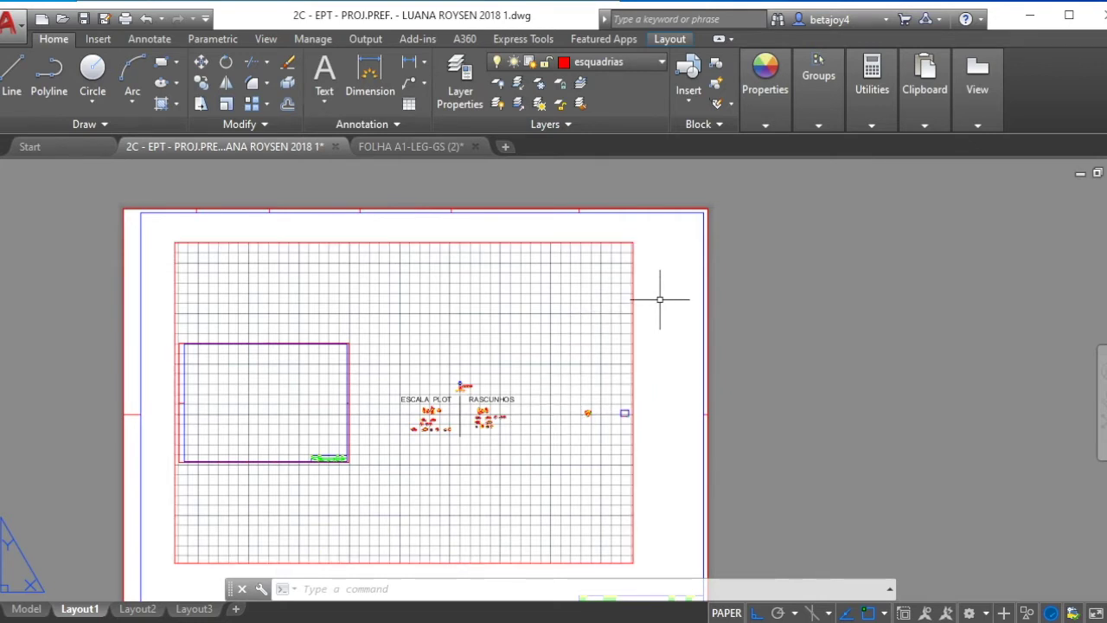
{"action": "left_click", "coordinate": [634, 275]}
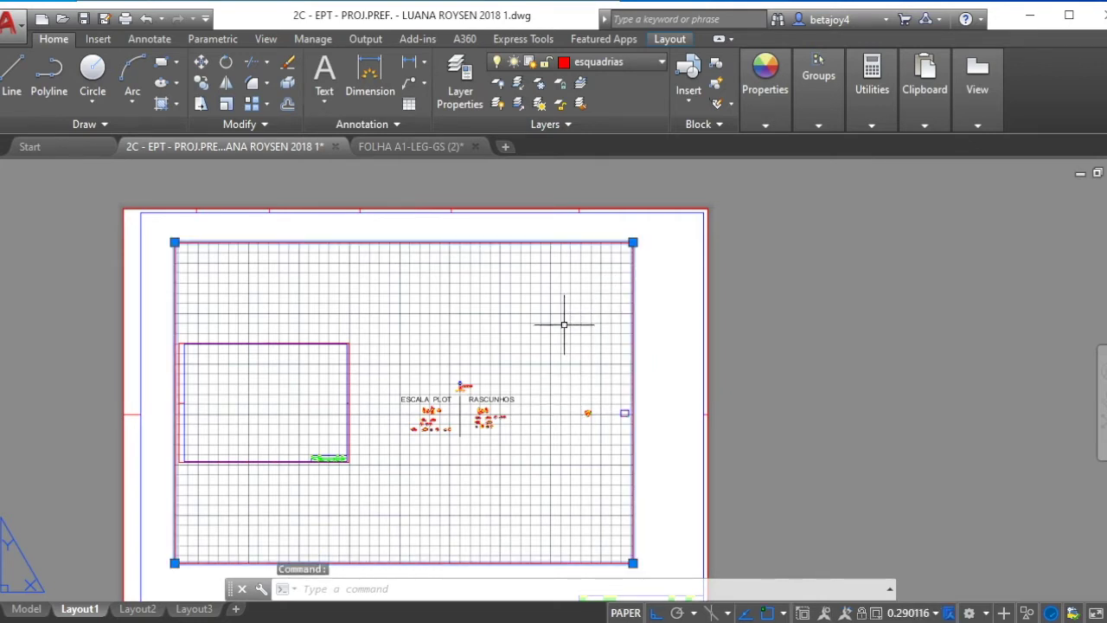
{"action": "key", "text": "Escape"}
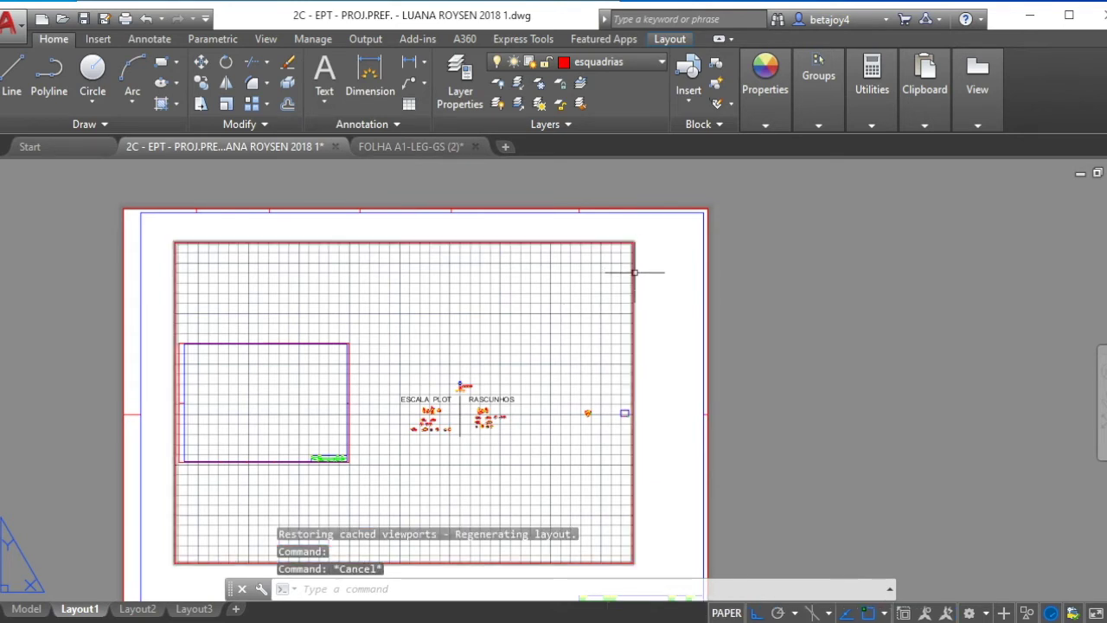
Select the viewport in Layout1 and stretch its right side horizontally beyond the sheet's right edge
{"action": "scroll", "coordinate": [670, 314], "scroll_direction": "up", "scroll_amount": 2}
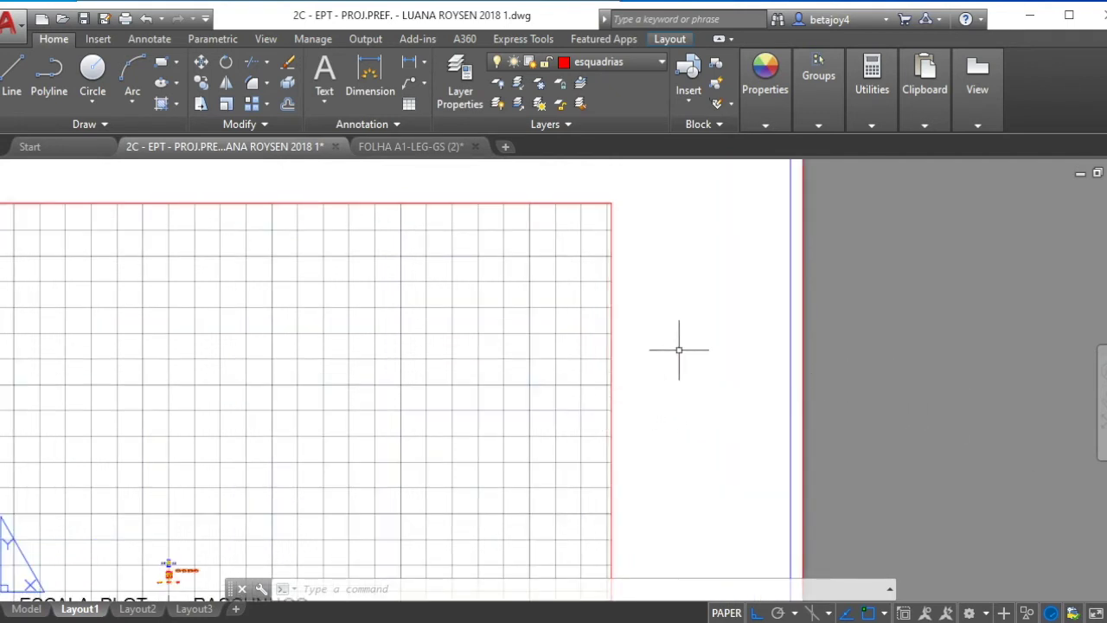
{"action": "left_click", "coordinate": [644, 245]}
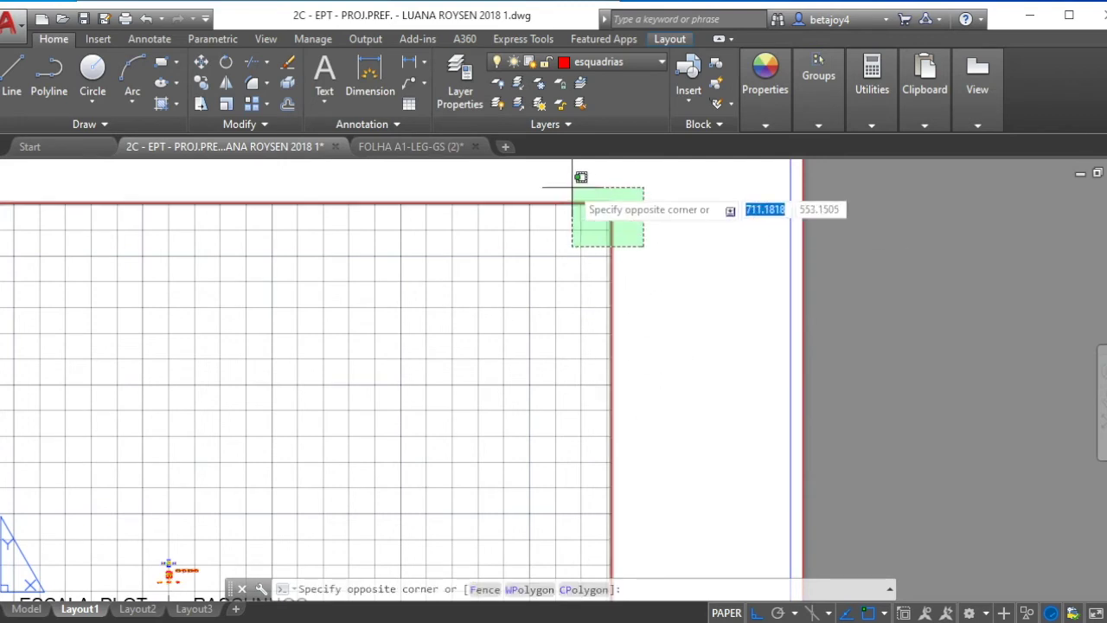
{"action": "left_click", "coordinate": [578, 178]}
{"action": "scroll", "coordinate": [647, 281], "scroll_direction": "down", "scroll_amount": 6}
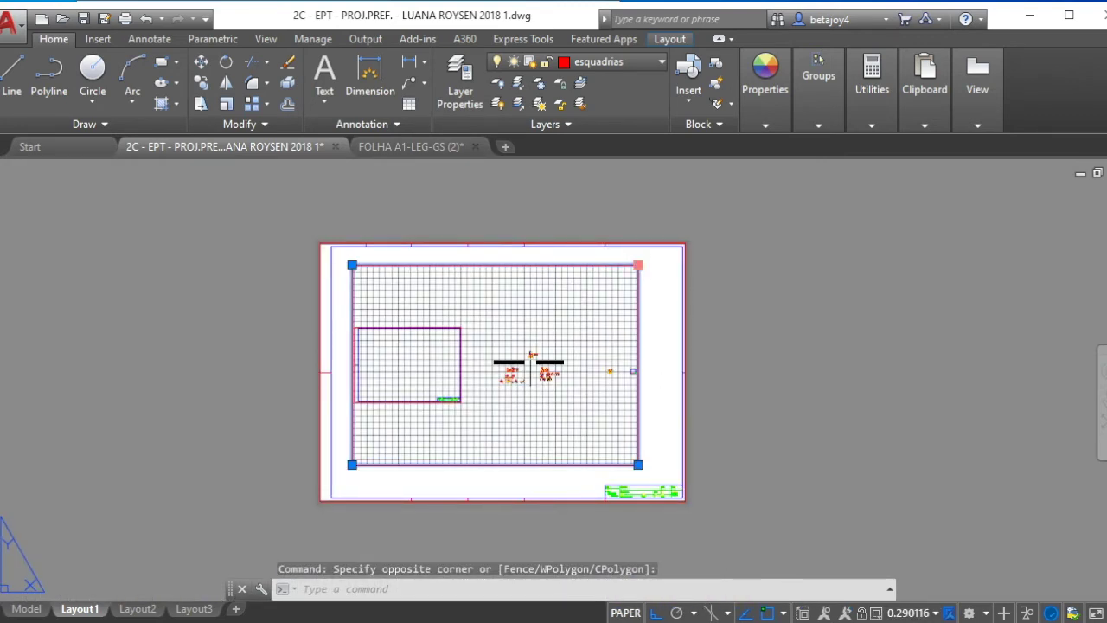
{"action": "left_click", "coordinate": [638, 265]}
{"action": "left_click", "coordinate": [777, 279]}
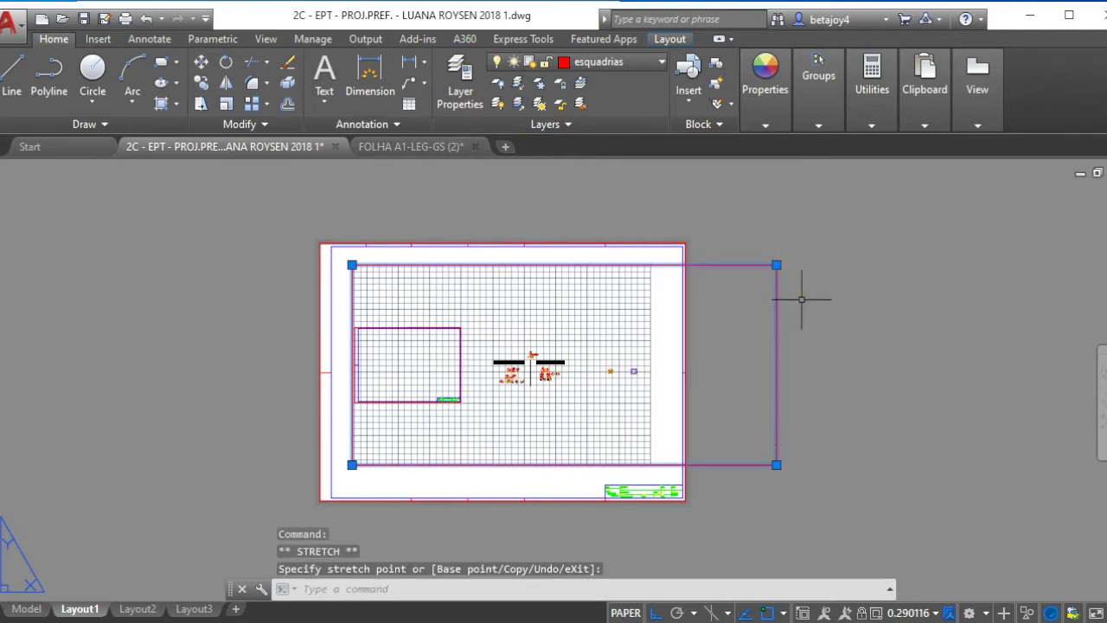
Shrink the viewport from its lower-right corner so it occupies only the upper-left area of the frame
{"action": "left_click", "coordinate": [776, 465]}
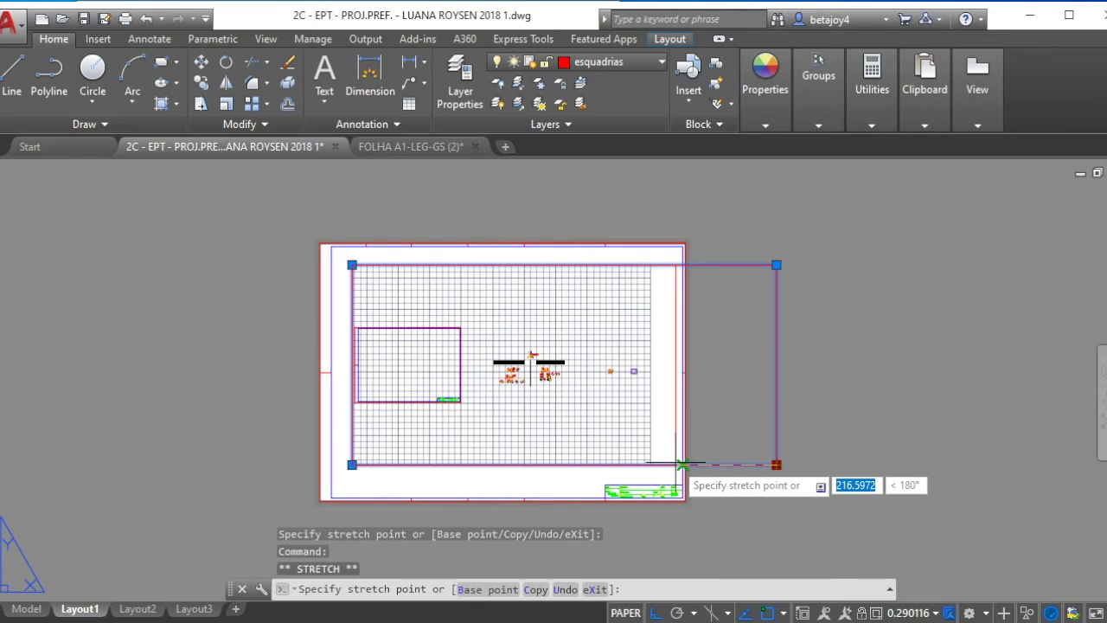
{"action": "left_click", "coordinate": [522, 464]}
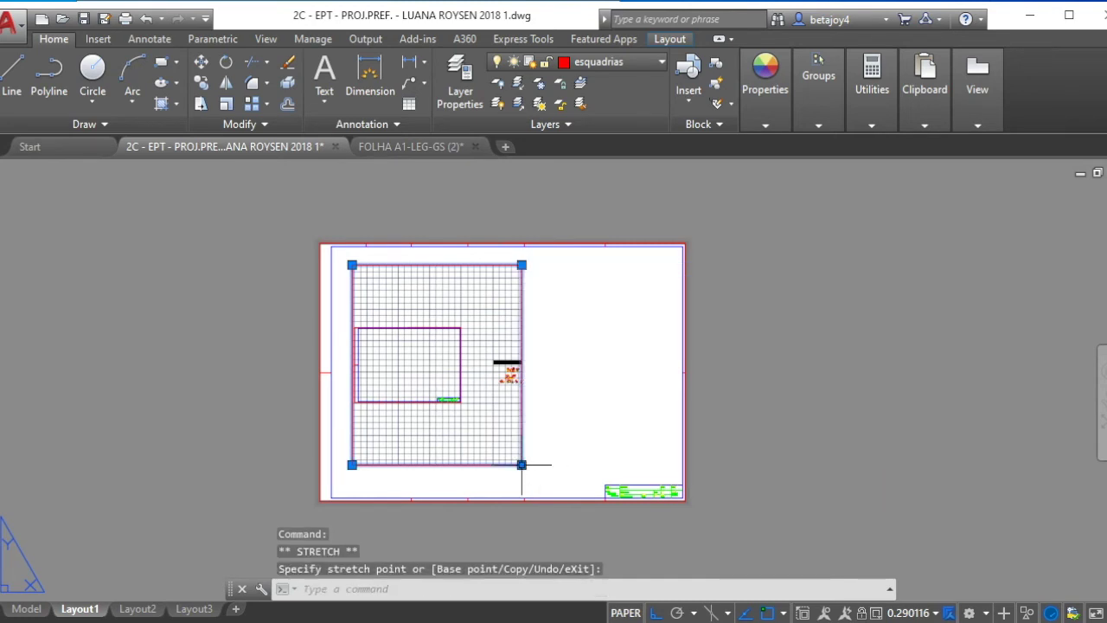
{"action": "left_click", "coordinate": [522, 465]}
{"action": "left_click", "coordinate": [511, 412]}
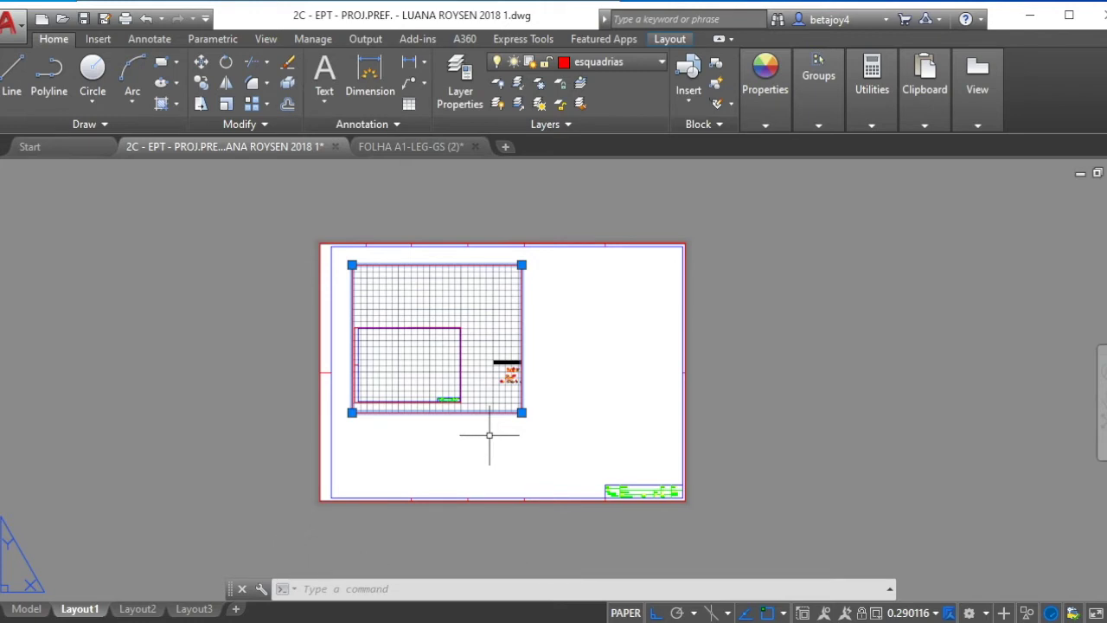
Copy the viewport twice, once to the right of the original and once directly below it
{"action": "type", "text": "o"}
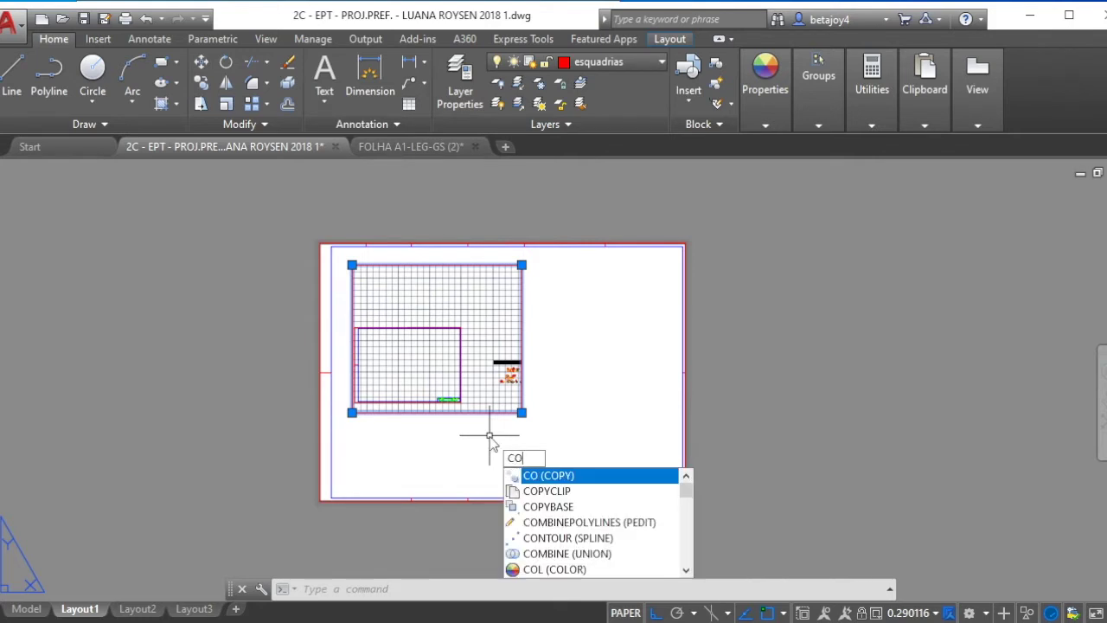
{"action": "key", "text": "Return"}
{"action": "left_click", "coordinate": [489, 435]}
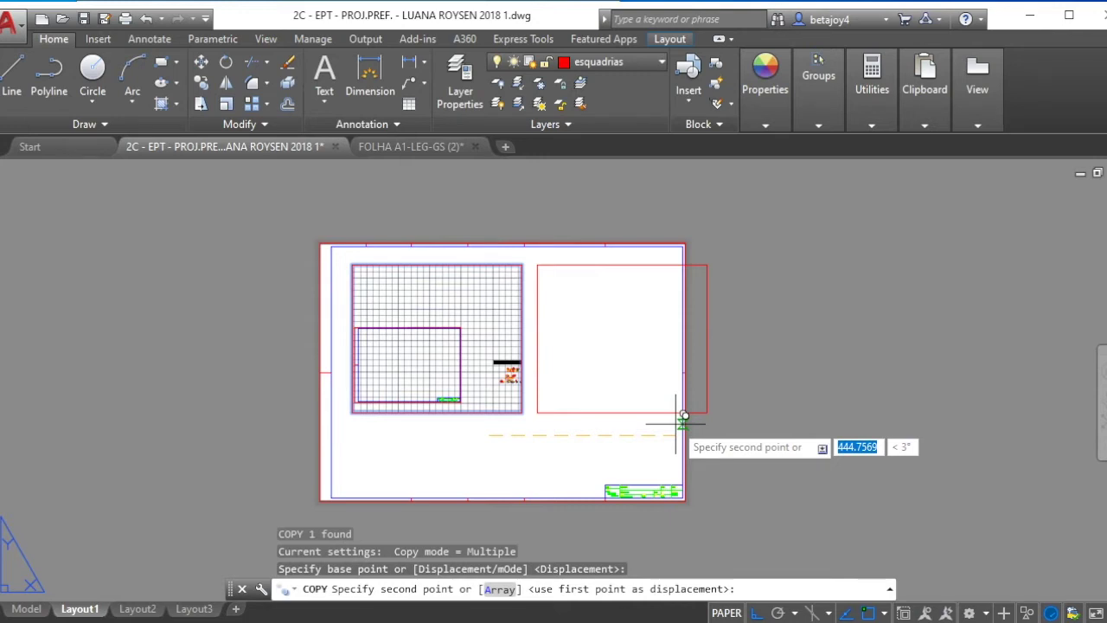
{"action": "scroll", "coordinate": [683, 416], "scroll_direction": "down", "scroll_amount": 5}
{"action": "left_click", "coordinate": [586, 407]}
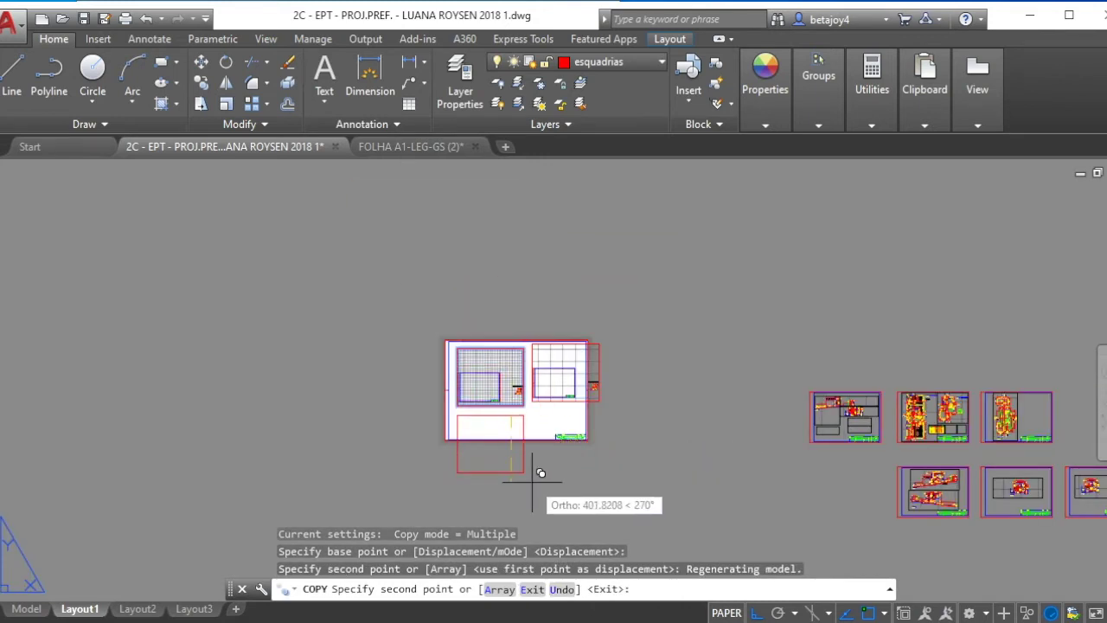
{"action": "key", "text": "Escape"}
{"action": "scroll", "coordinate": [549, 390], "scroll_direction": "up", "scroll_amount": 4}
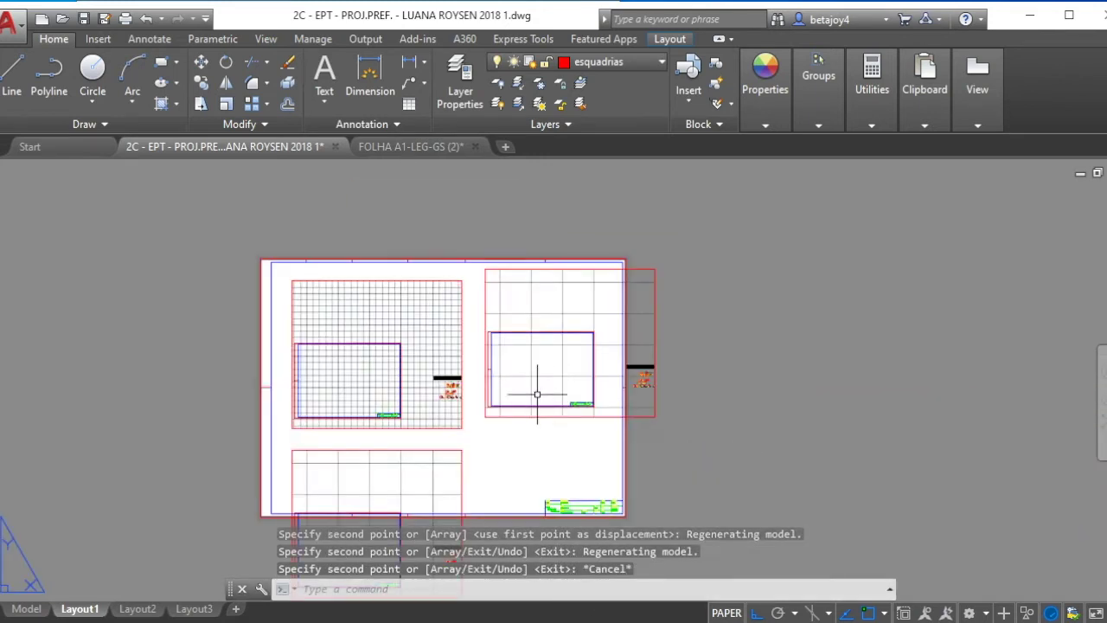
Stretch the lower viewport copy into a low, wide rectangle inside the frame, ending left of the title block
{"action": "left_click", "coordinate": [465, 461]}
{"action": "left_click", "coordinate": [456, 450]}
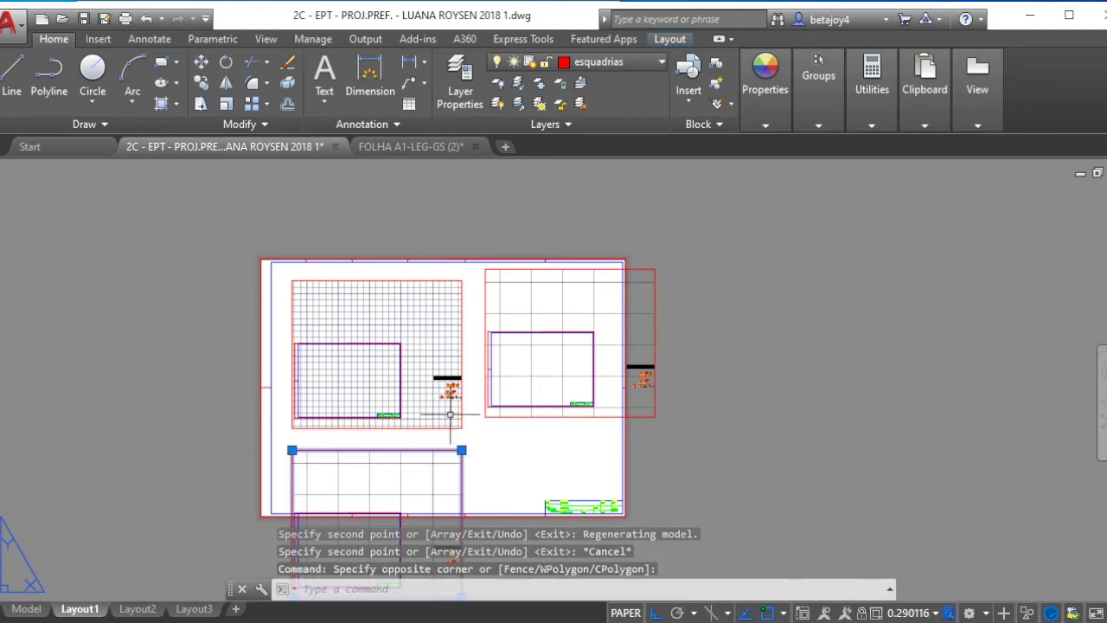
{"action": "scroll", "coordinate": [469, 398], "scroll_direction": "down", "scroll_amount": 2}
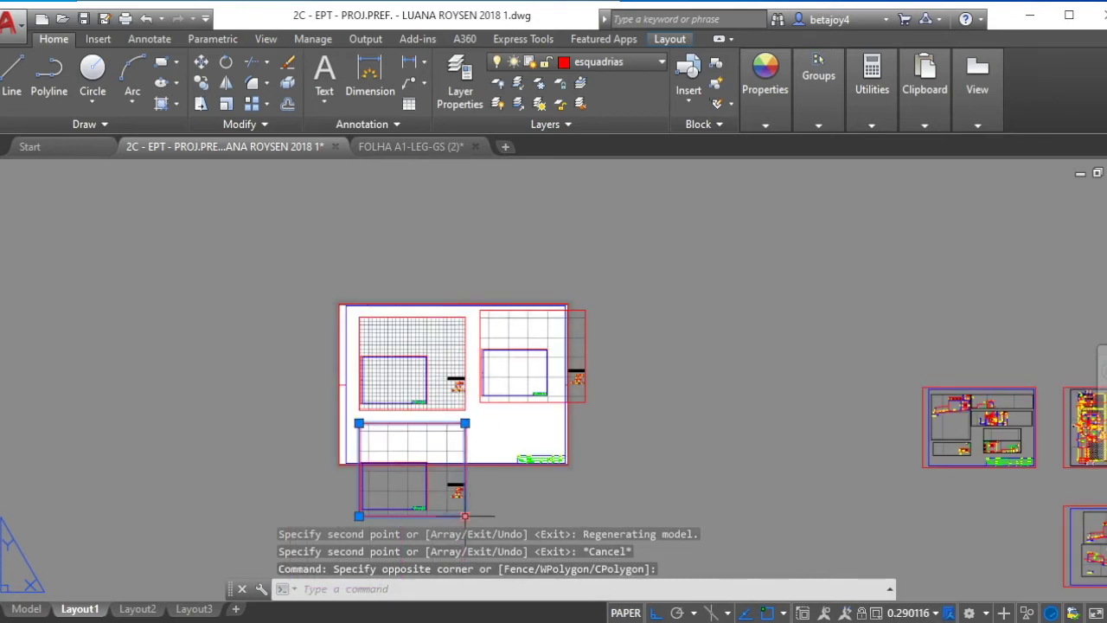
{"action": "left_click", "coordinate": [465, 517]}
{"action": "scroll", "coordinate": [463, 454], "scroll_direction": "up", "scroll_amount": 5}
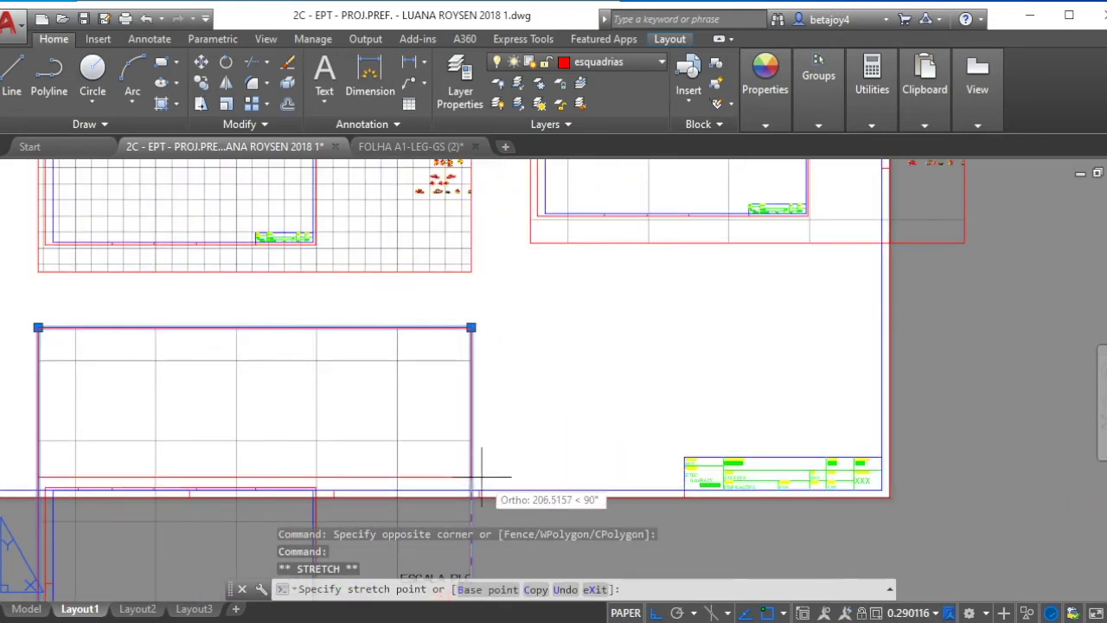
{"action": "left_click", "coordinate": [482, 476]}
{"action": "left_click", "coordinate": [471, 476]}
{"action": "left_click", "coordinate": [623, 476]}
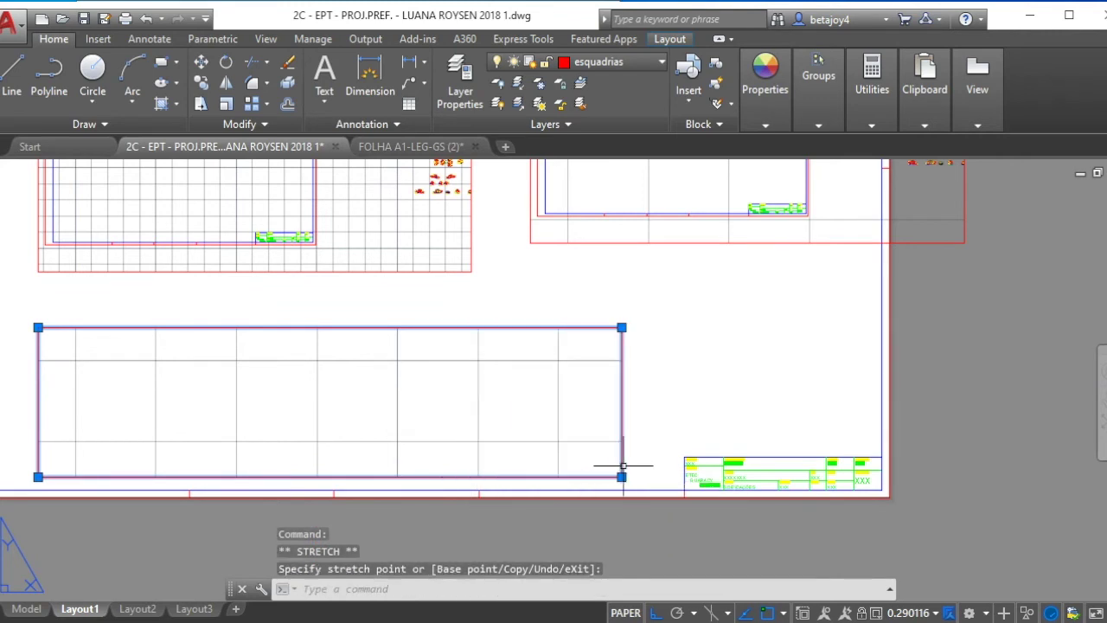
{"action": "scroll", "coordinate": [653, 472], "scroll_direction": "down", "scroll_amount": 3}
{"action": "key", "text": "Escape"}
Narrow the right viewport copy from its lower-right corner so it ends inside the frame
{"action": "left_click", "coordinate": [702, 389]}
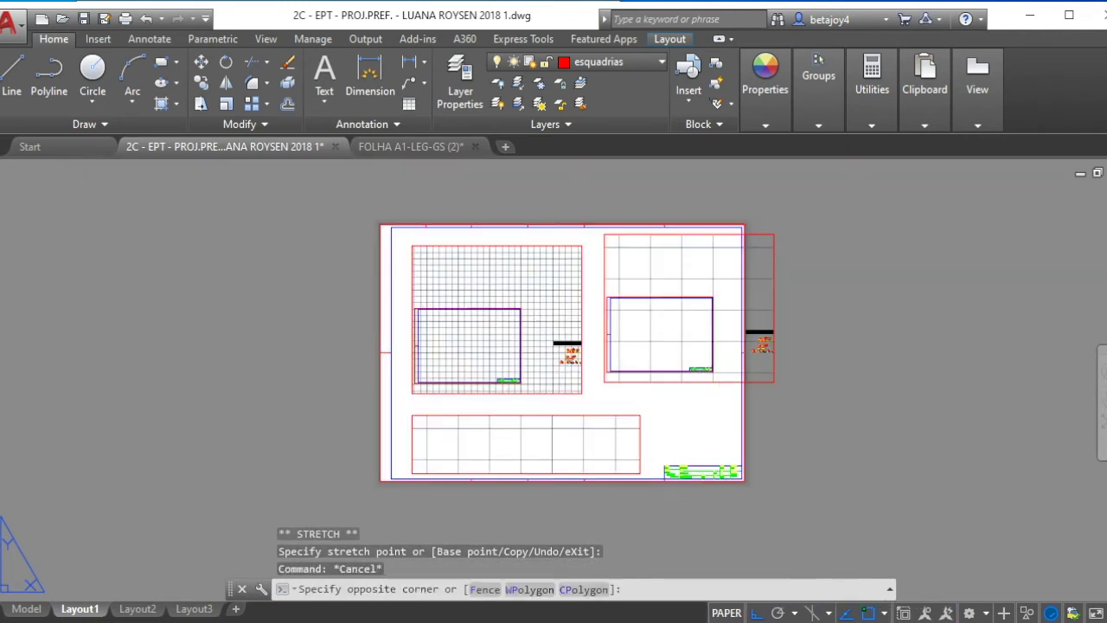
{"action": "left_click", "coordinate": [684, 368]}
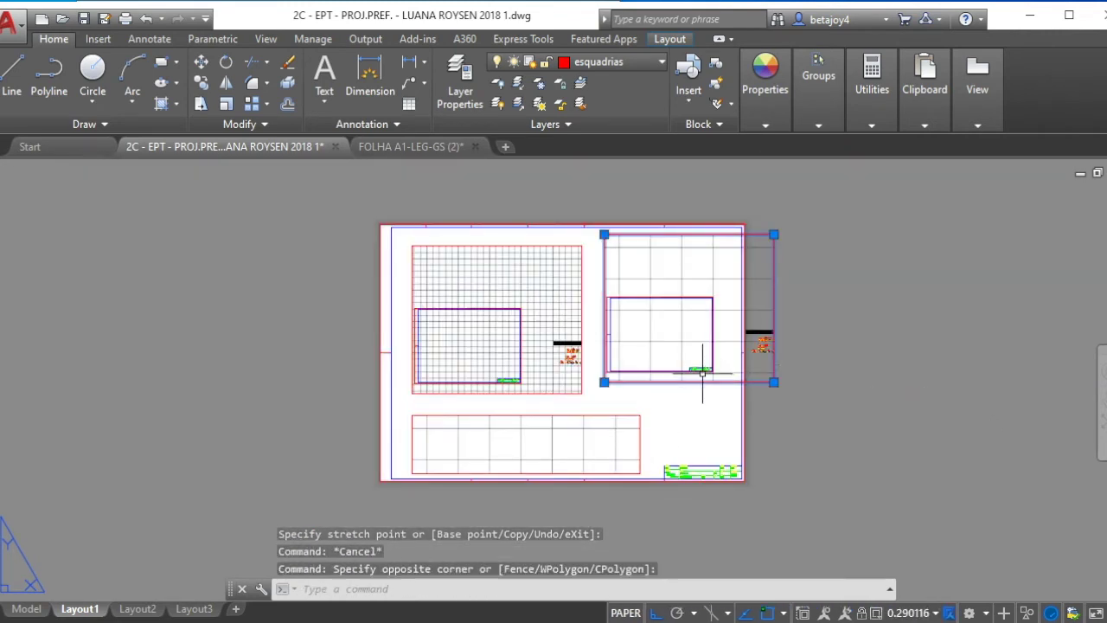
{"action": "left_click", "coordinate": [774, 381]}
{"action": "left_click", "coordinate": [727, 381]}
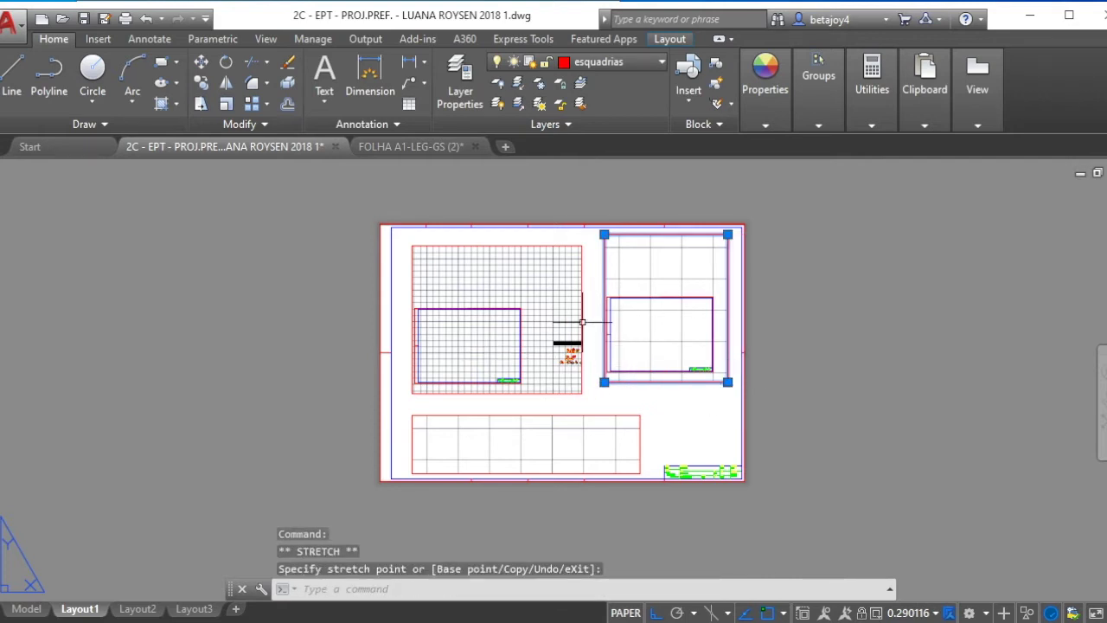
Stretch both sides of the right viewport copy to form a narrow upright rectangle just outside the sheet's right edge
{"action": "left_click", "coordinate": [728, 235]}
{"action": "left_click", "coordinate": [910, 227]}
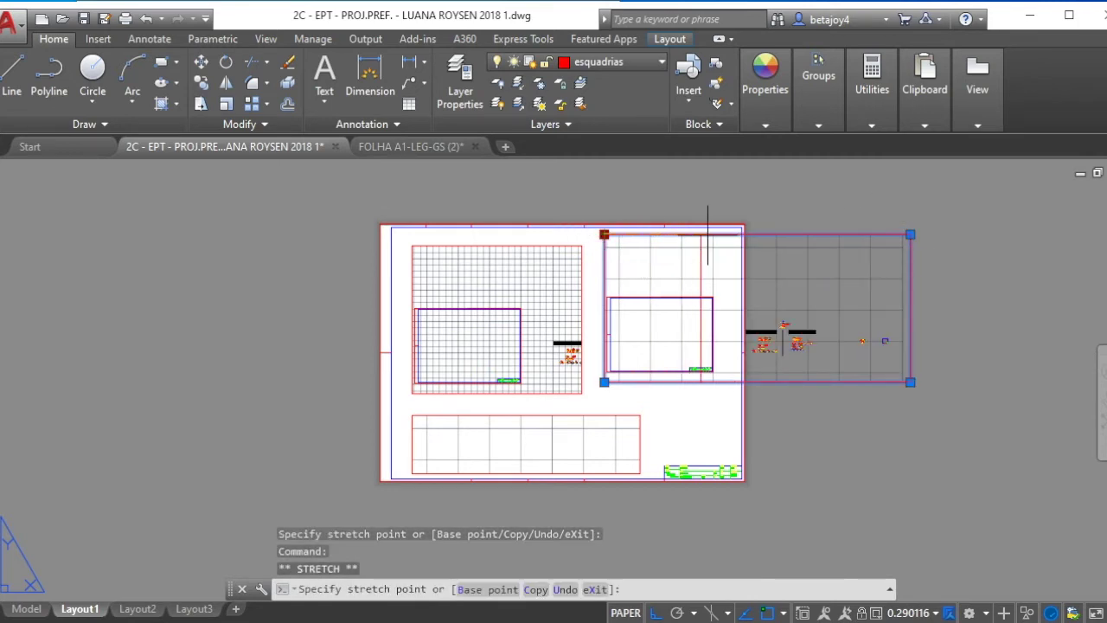
{"action": "left_click", "coordinate": [741, 233]}
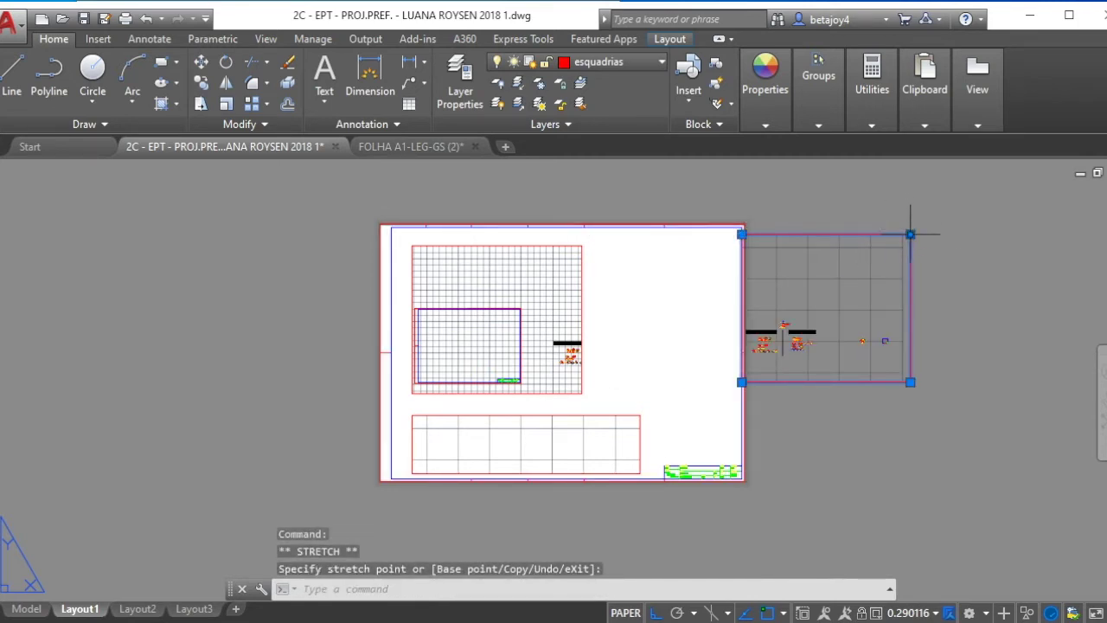
{"action": "left_click", "coordinate": [910, 234]}
{"action": "left_click", "coordinate": [827, 234]}
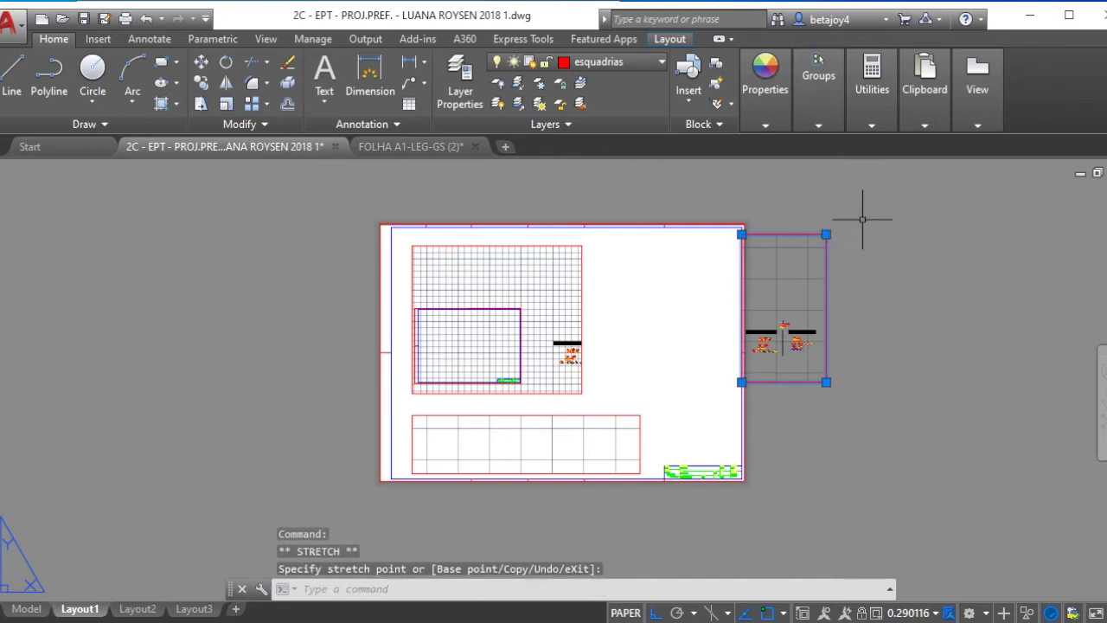
Move the narrow upright viewport horizontally left into the frame, above the title block
{"action": "type", "text": "m"}
{"action": "key", "text": "Return"}
{"action": "left_click", "coordinate": [934, 234]}
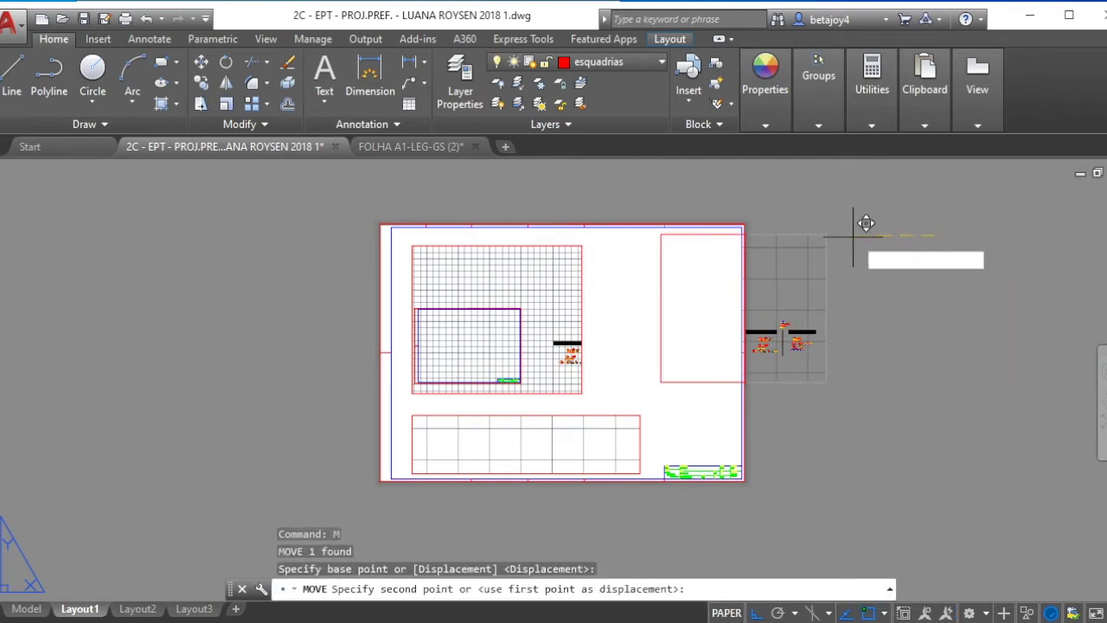
{"action": "left_click", "coordinate": [837, 234]}
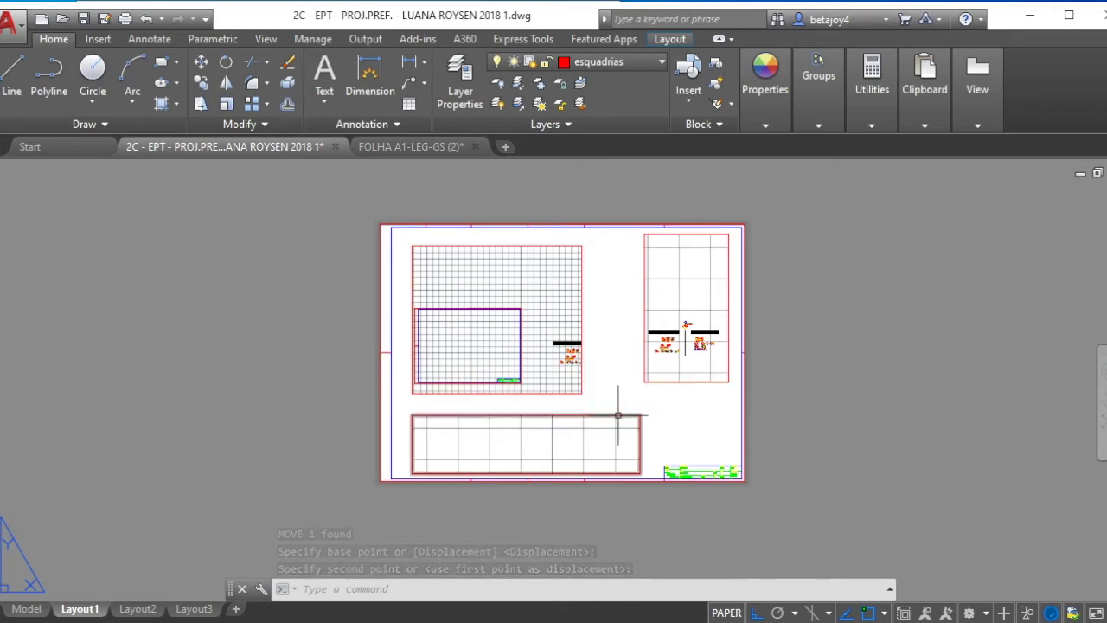
Activate the upper-left viewport and zoom out inside it to show all the drawings in model space
{"action": "scroll", "coordinate": [641, 407], "scroll_direction": "up", "scroll_amount": 2}
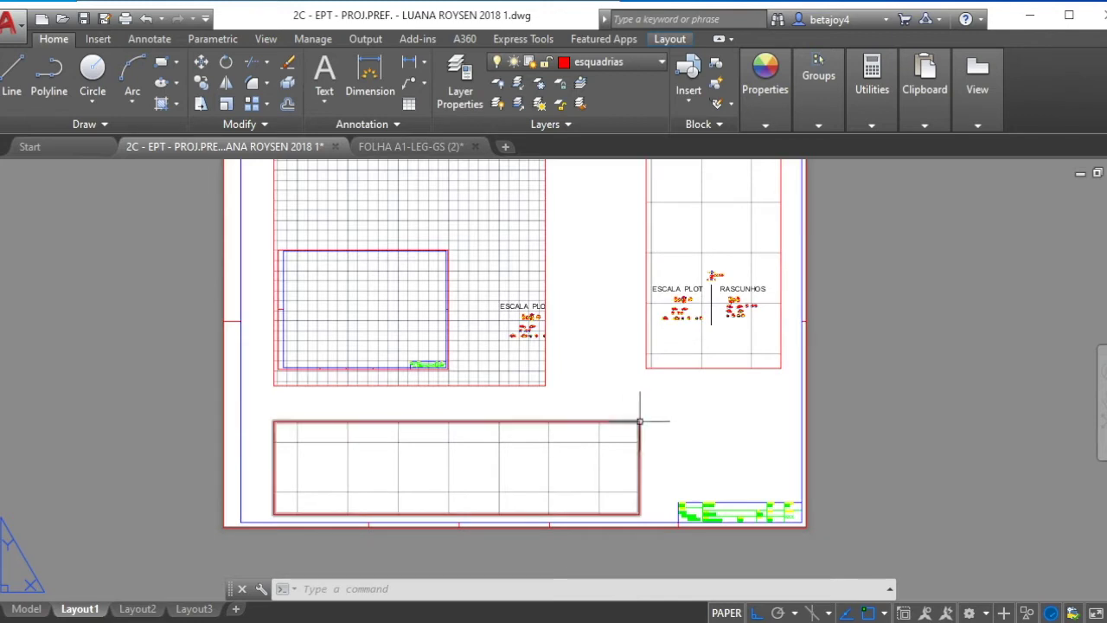
{"action": "scroll", "coordinate": [641, 416], "scroll_direction": "down", "scroll_amount": 2}
{"action": "scroll", "coordinate": [675, 381], "scroll_direction": "up", "scroll_amount": 2}
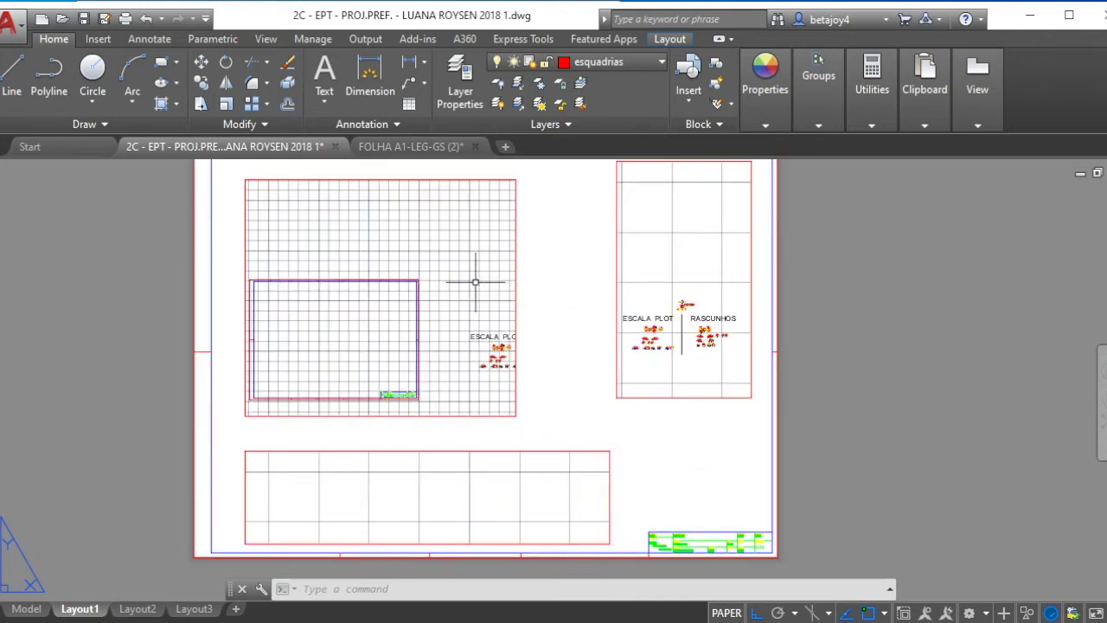
{"action": "double_click", "coordinate": [448, 292]}
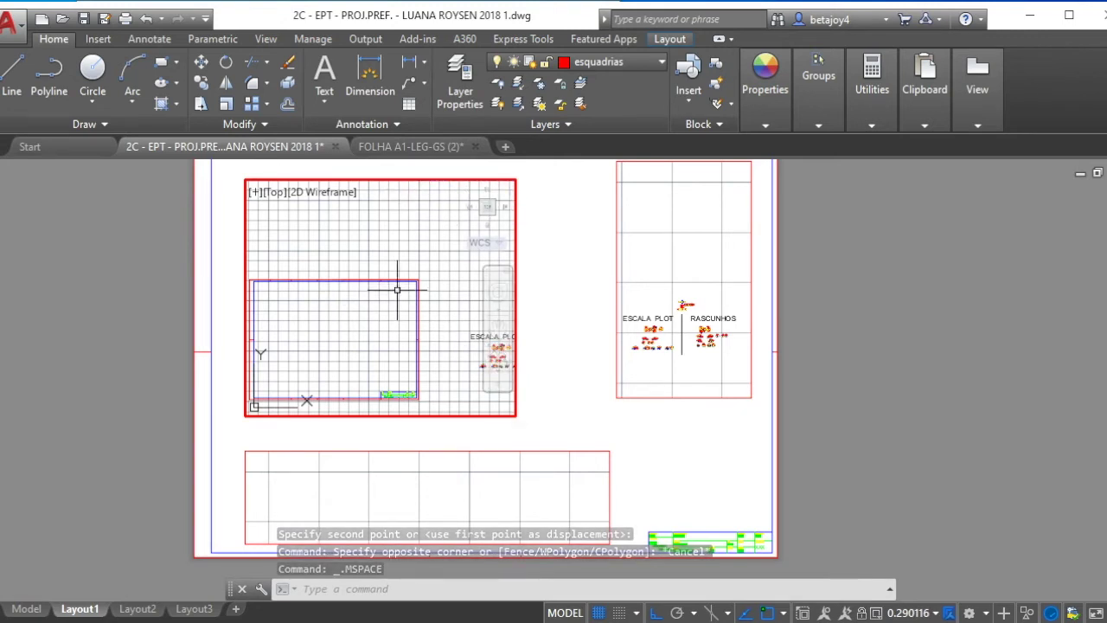
{"action": "scroll", "coordinate": [397, 289], "scroll_direction": "down", "scroll_amount": 3}
{"action": "scroll", "coordinate": [453, 314], "scroll_direction": "up", "scroll_amount": 3}
{"action": "scroll", "coordinate": [372, 320], "scroll_direction": "down", "scroll_amount": 2}
{"action": "scroll", "coordinate": [346, 320], "scroll_direction": "down", "scroll_amount": 1}
{"action": "scroll", "coordinate": [361, 320], "scroll_direction": "up", "scroll_amount": 1}
Draw a circle around the ESCALA PLOT and RASCUNHOS drawings through the active viewport, and view it in model space
{"action": "type", "text": "c"}
{"action": "key", "text": "Return"}
{"action": "left_click", "coordinate": [346, 319]}
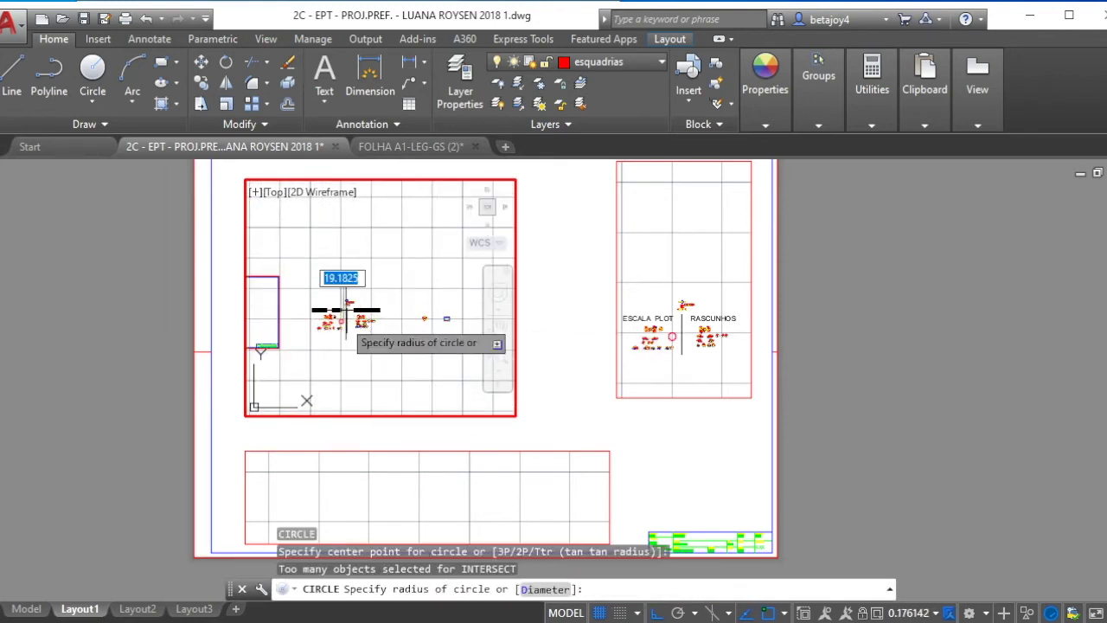
{"action": "left_click", "coordinate": [362, 286]}
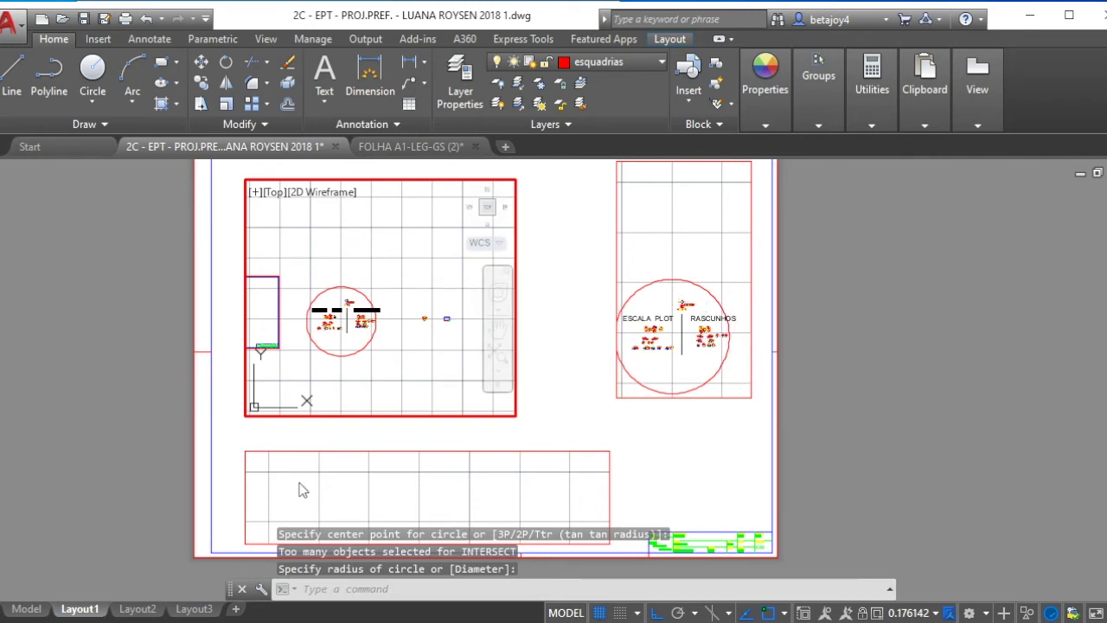
{"action": "left_click", "coordinate": [26, 608]}
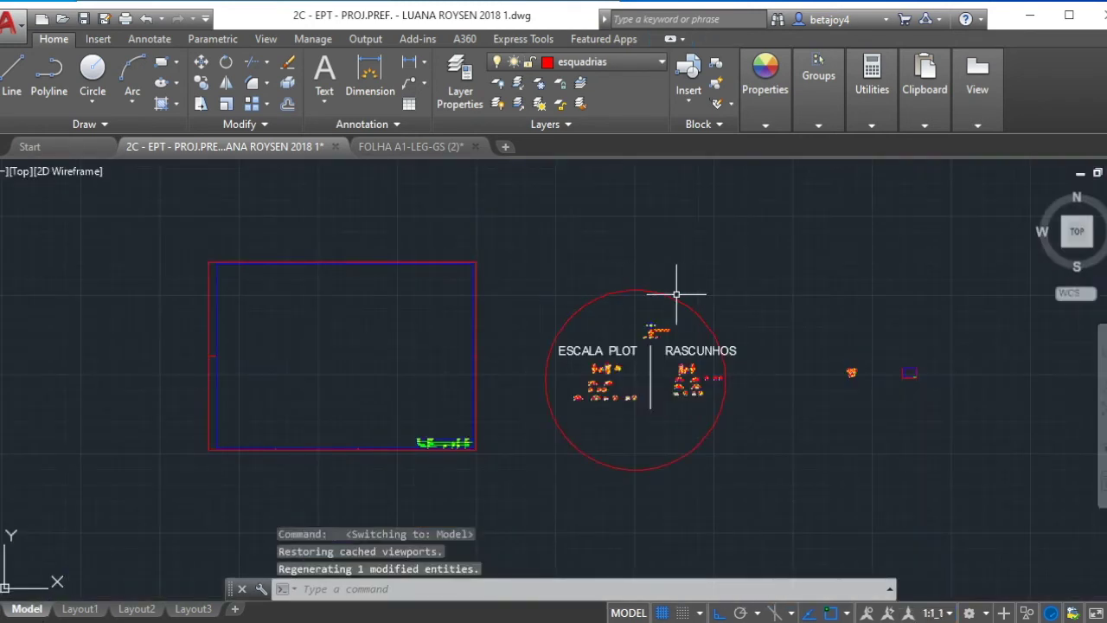
Return to Layout1 and erase the circle around the ESCALA PLOT and RASCUNHOS drawings through the active viewport
{"action": "left_click", "coordinate": [71, 611]}
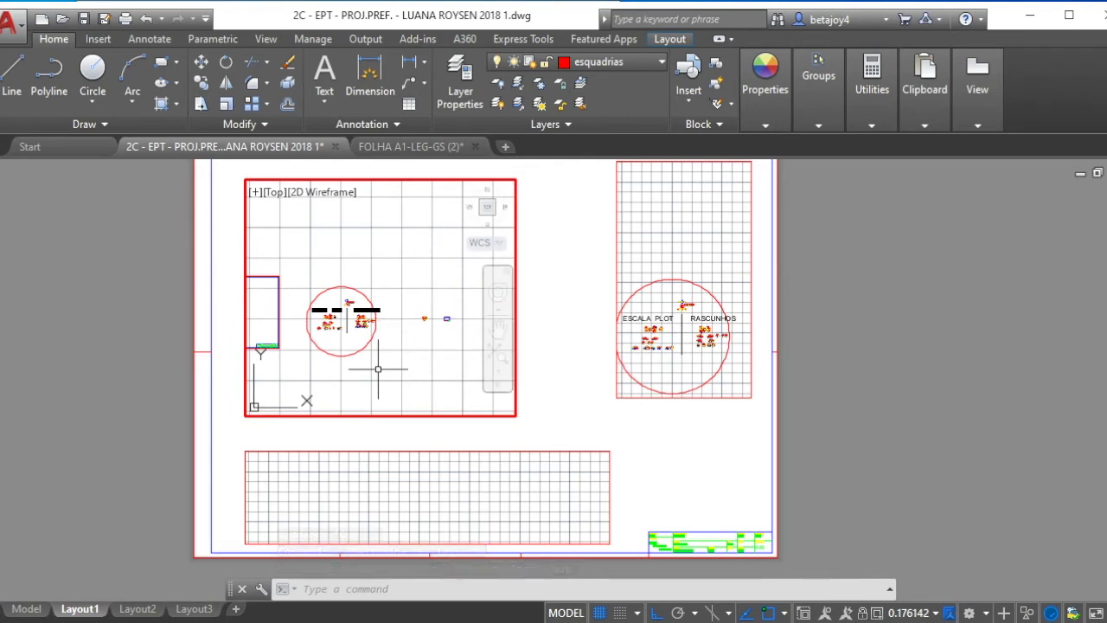
{"action": "left_click", "coordinate": [361, 350]}
{"action": "key", "text": "Delete"}
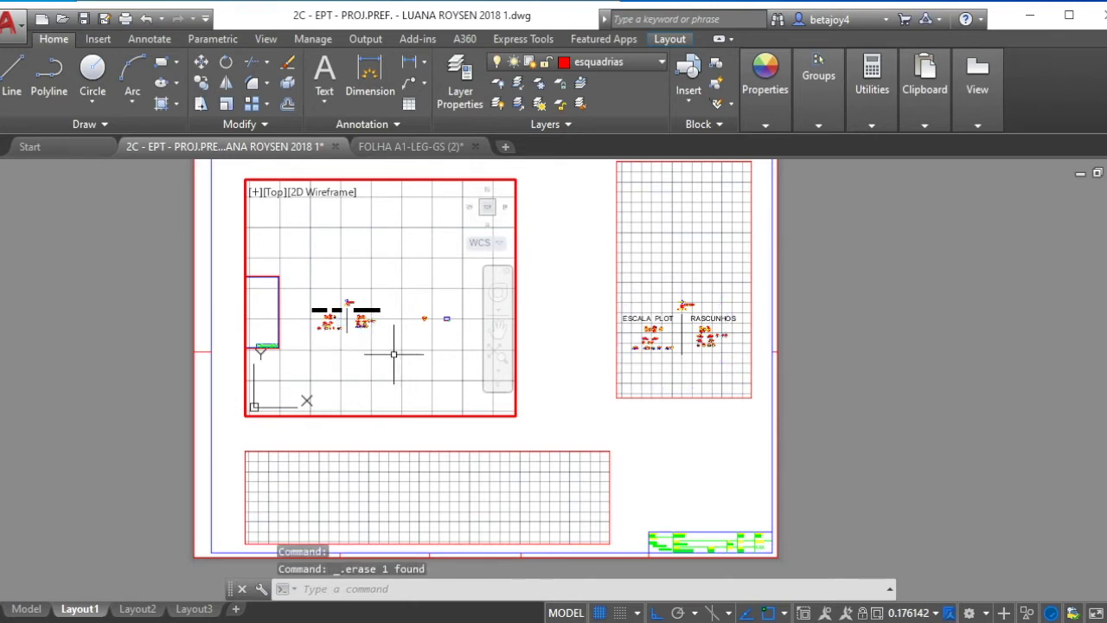
Frame the roof plan inside the narrow upright viewport and the floor plans inside the upper-left viewport
{"action": "left_click", "coordinate": [655, 288]}
{"action": "scroll", "coordinate": [709, 309], "scroll_direction": "up", "scroll_amount": 10}
{"action": "scroll", "coordinate": [676, 316], "scroll_direction": "down", "scroll_amount": 8}
{"action": "left_click", "coordinate": [453, 341]}
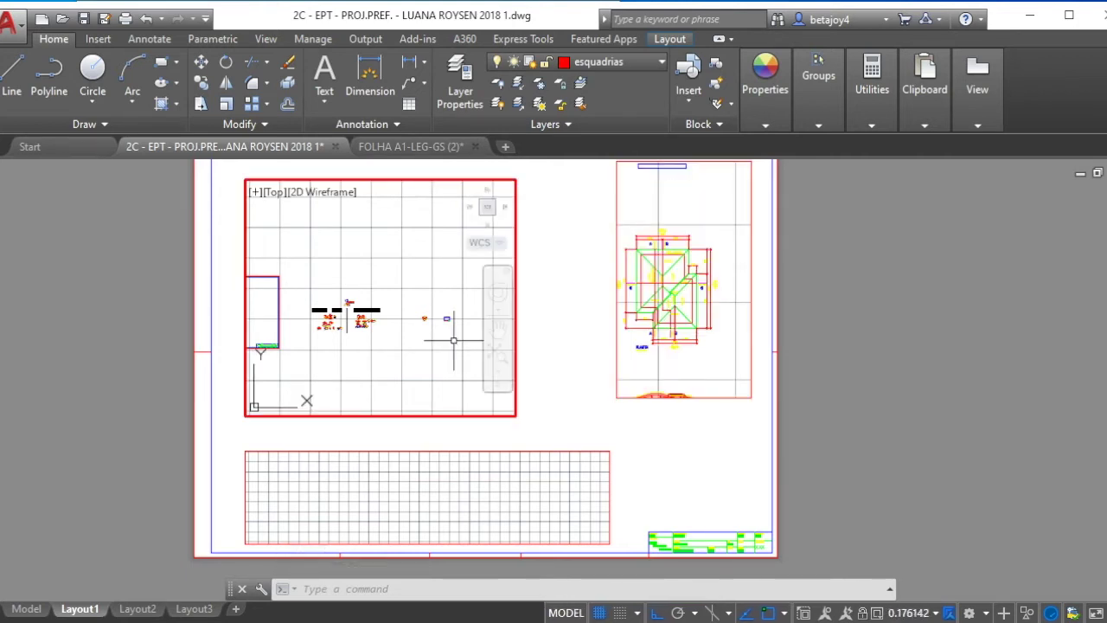
{"action": "scroll", "coordinate": [350, 342], "scroll_direction": "up", "scroll_amount": 10}
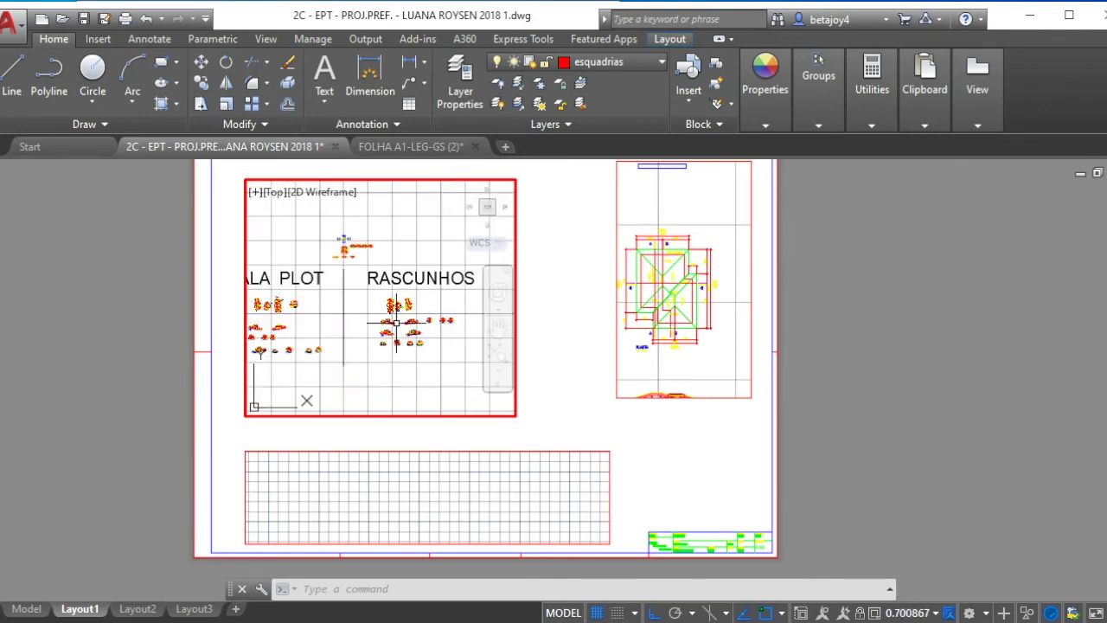
{"action": "scroll", "coordinate": [358, 279], "scroll_direction": "down", "scroll_amount": 3}
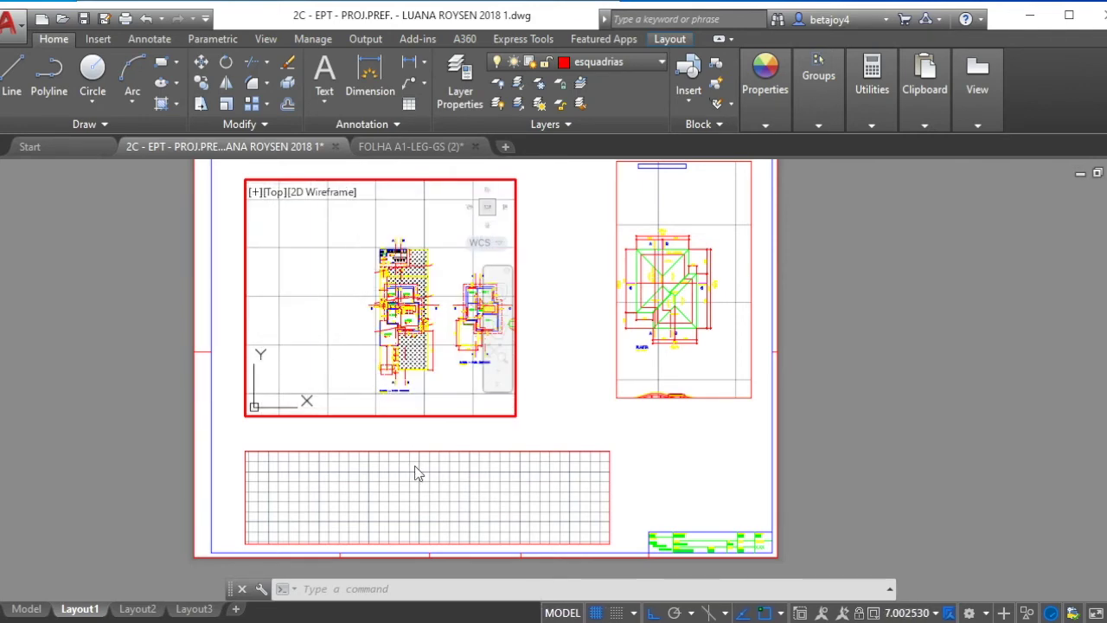
Zoom out inside the long lower viewport to show all the model drawings, and return to paper space
{"action": "left_click", "coordinate": [420, 489]}
{"action": "scroll", "coordinate": [462, 486], "scroll_direction": "down", "scroll_amount": 4}
{"action": "scroll", "coordinate": [492, 512], "scroll_direction": "up", "scroll_amount": 1}
{"action": "double_click", "coordinate": [571, 419]}
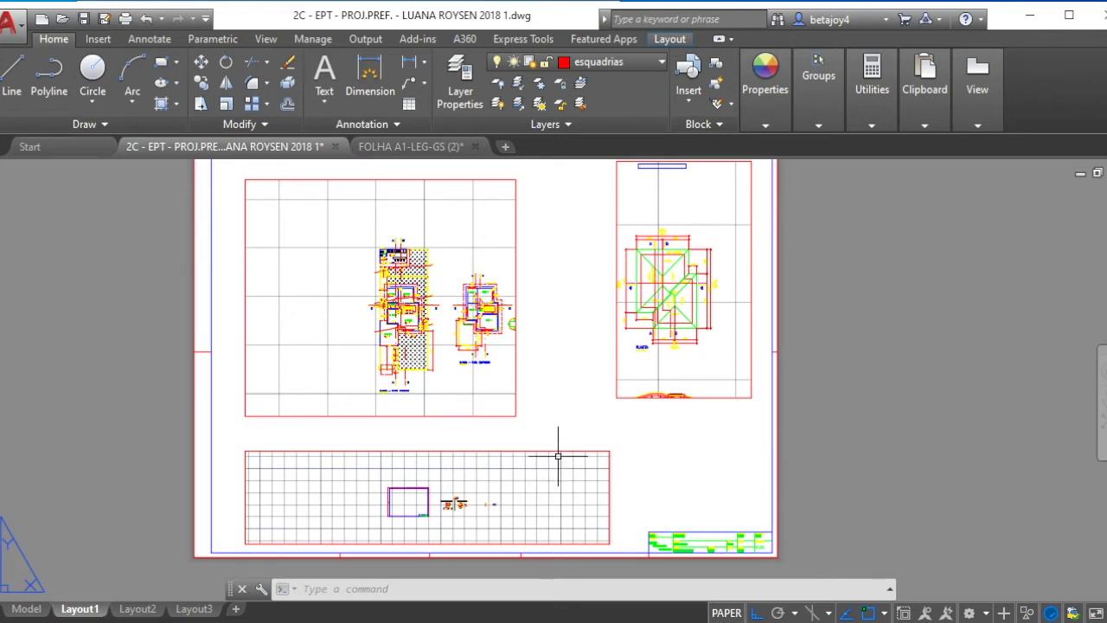
Move the long lower viewport horizontally off the sheet, past its right edge
{"action": "left_click", "coordinate": [580, 440]}
{"action": "left_click", "coordinate": [564, 472]}
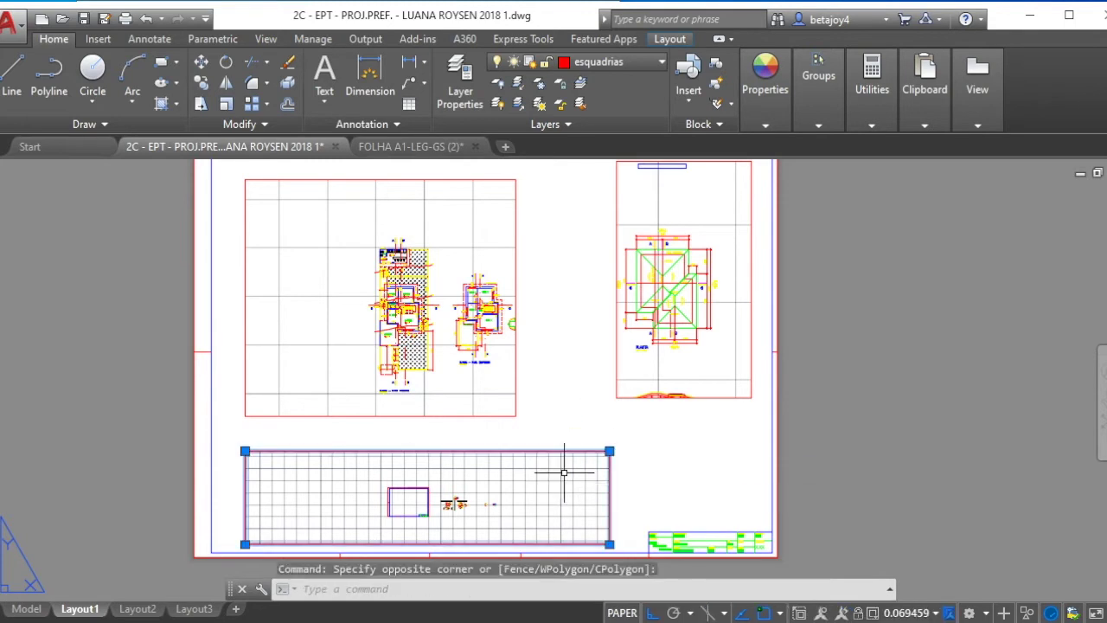
{"action": "type", "text": "m"}
{"action": "key", "text": "Return"}
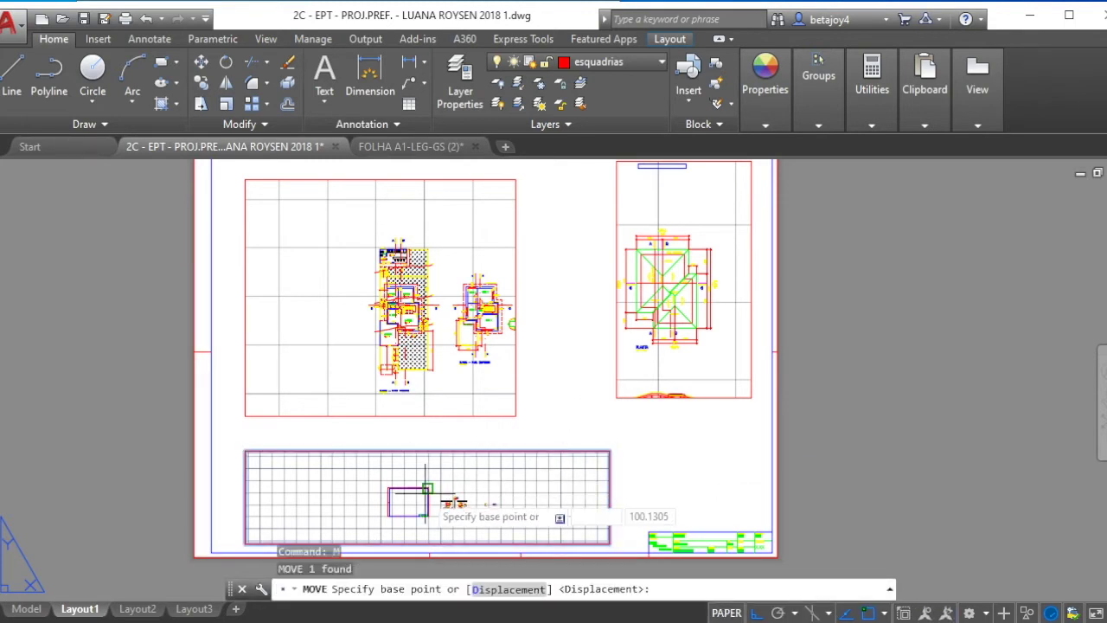
{"action": "left_click", "coordinate": [408, 489]}
{"action": "left_click", "coordinate": [974, 416]}
Move the narrow upright viewport horizontally off the sheet, above the long viewport outside the right edge
{"action": "left_click", "coordinate": [731, 445]}
{"action": "left_click", "coordinate": [636, 366]}
{"action": "type", "text": "m"}
{"action": "key", "text": "Return"}
{"action": "left_click", "coordinate": [616, 422]}
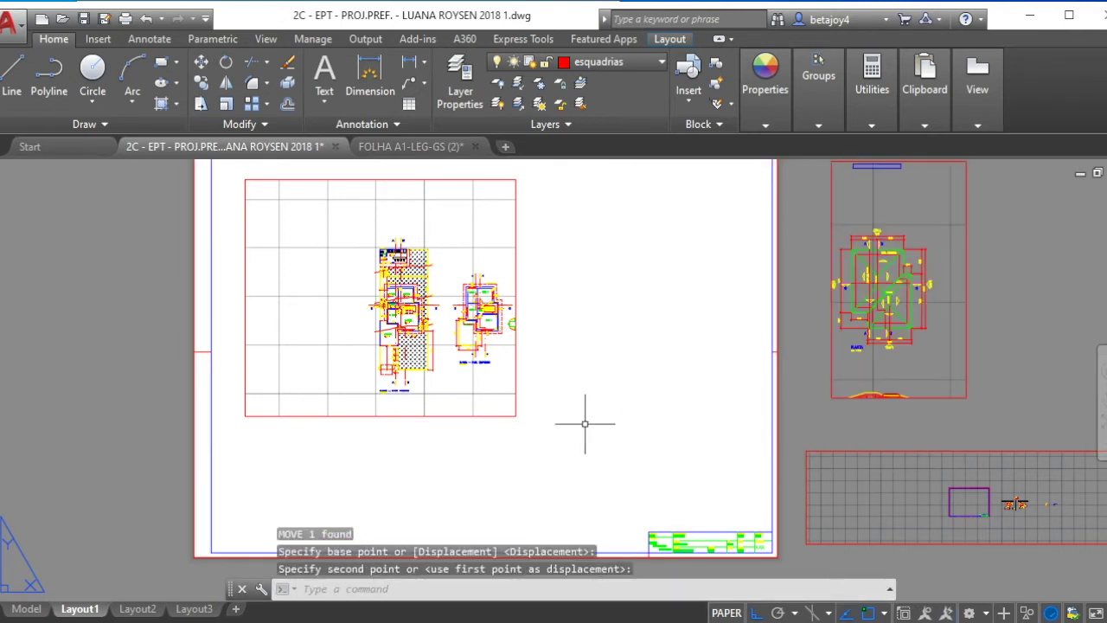
{"action": "scroll", "coordinate": [589, 439], "scroll_direction": "down", "scroll_amount": 2}
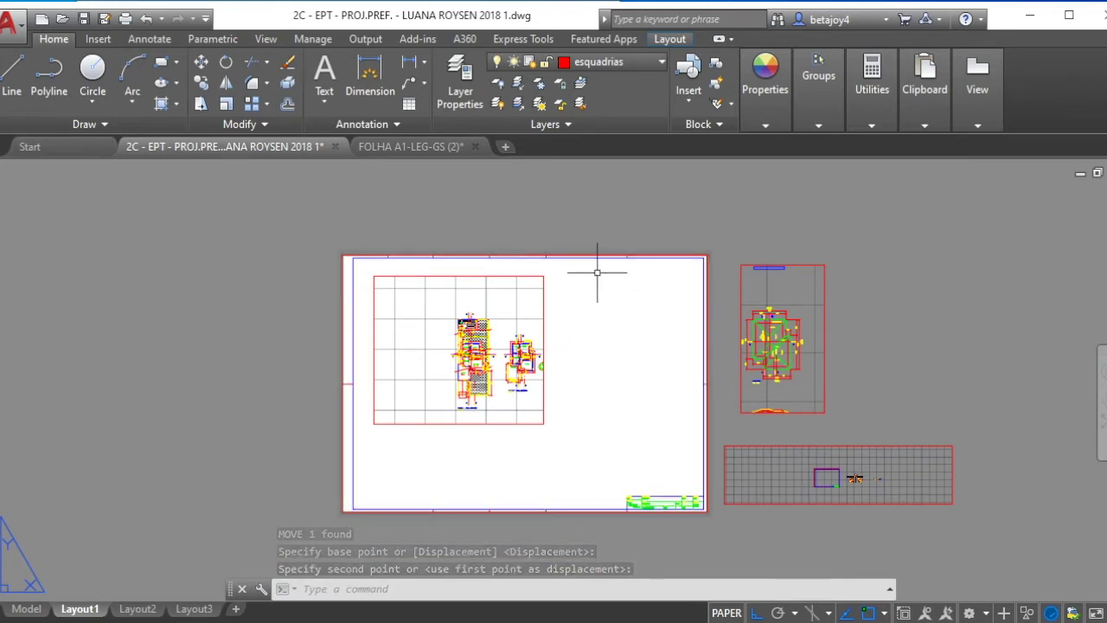
{"action": "key", "text": "Escape"}
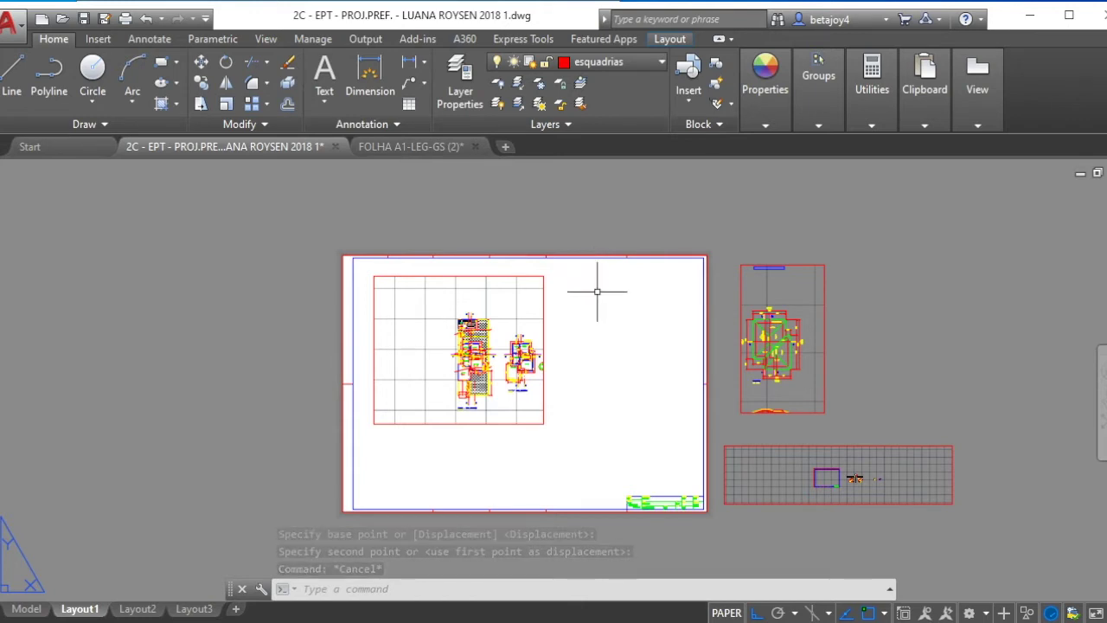
Stretch the remaining viewport to the frame's top and left edges, across to the title block's left edge and down to just above it
{"action": "left_click", "coordinate": [588, 304]}
{"action": "left_click", "coordinate": [535, 350]}
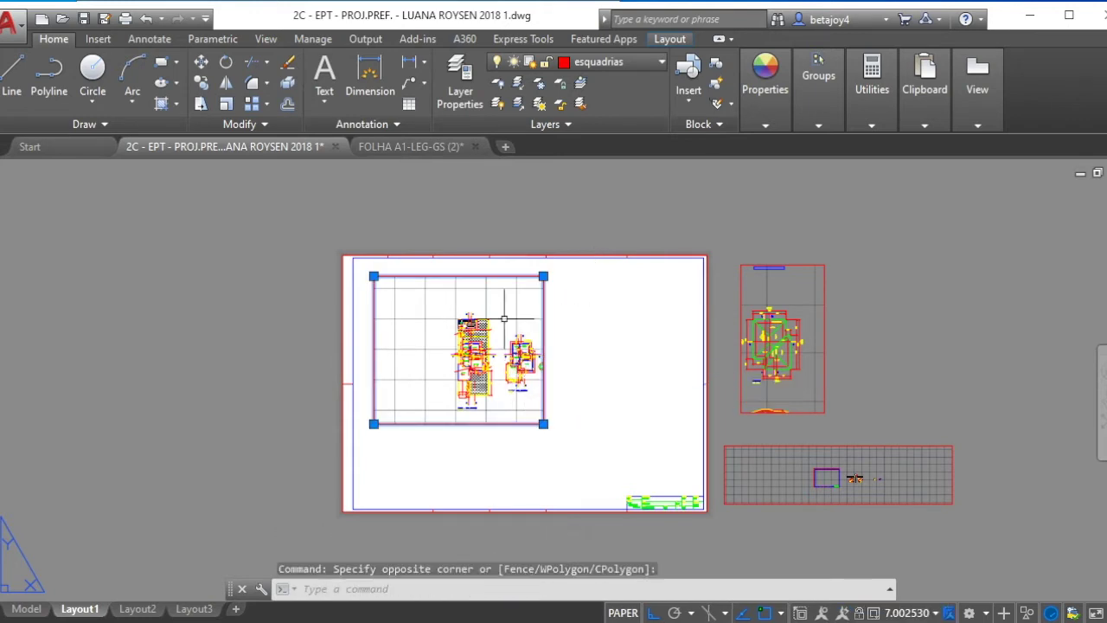
{"action": "left_click", "coordinate": [543, 276]}
{"action": "left_click", "coordinate": [627, 258]}
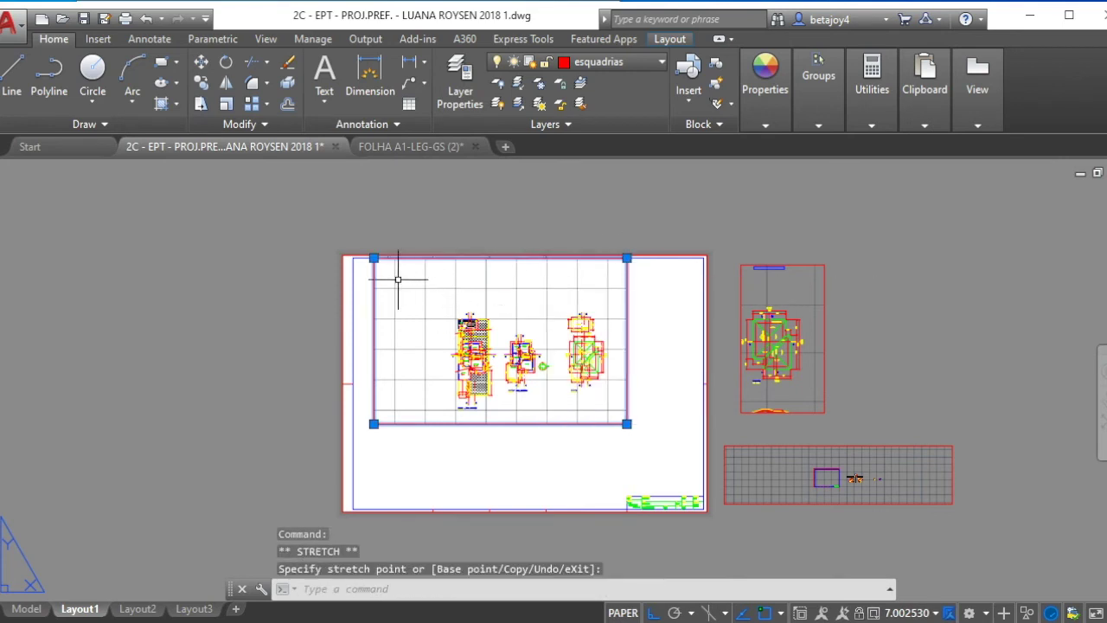
{"action": "left_click", "coordinate": [374, 425]}
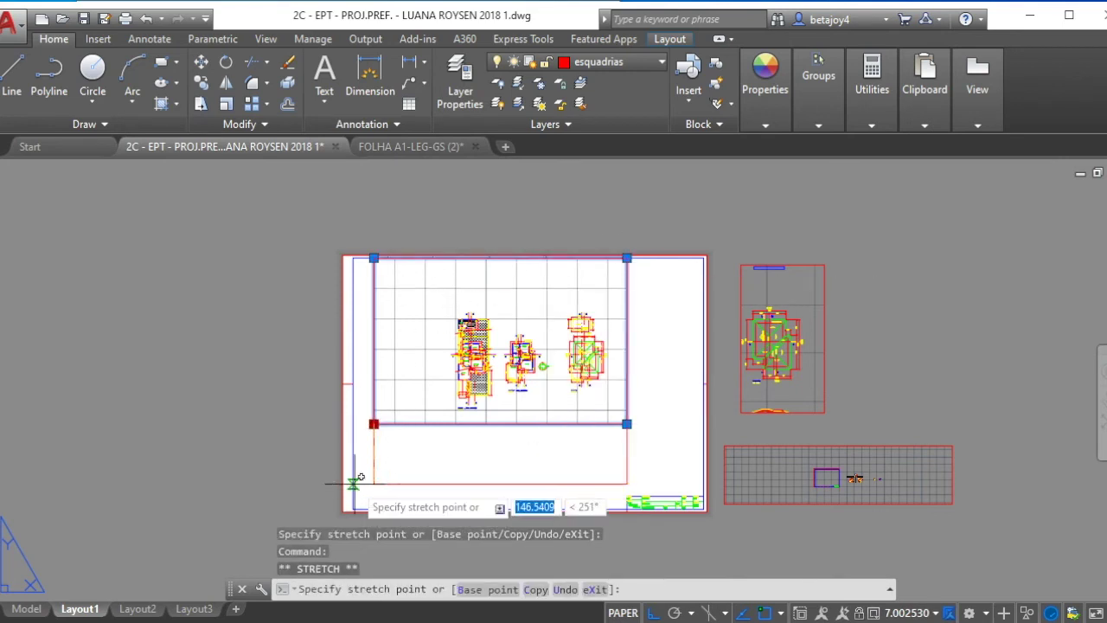
{"action": "left_click", "coordinate": [353, 485]}
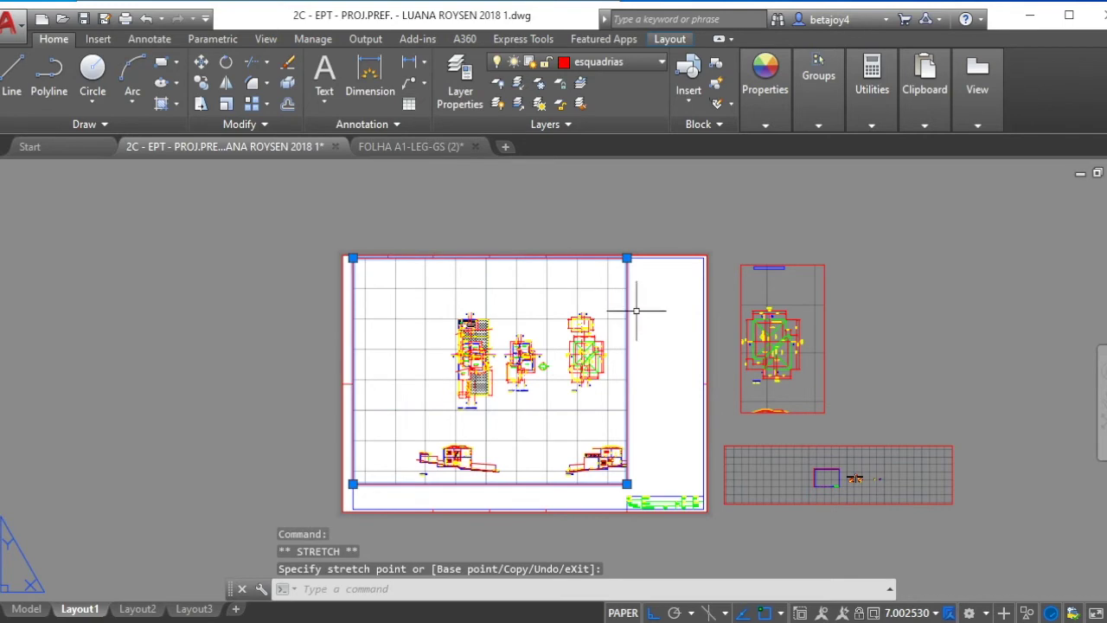
{"action": "scroll", "coordinate": [632, 257], "scroll_direction": "up", "scroll_amount": 4}
{"action": "scroll", "coordinate": [627, 256], "scroll_direction": "down", "scroll_amount": 2}
{"action": "scroll", "coordinate": [488, 346], "scroll_direction": "down", "scroll_amount": 2}
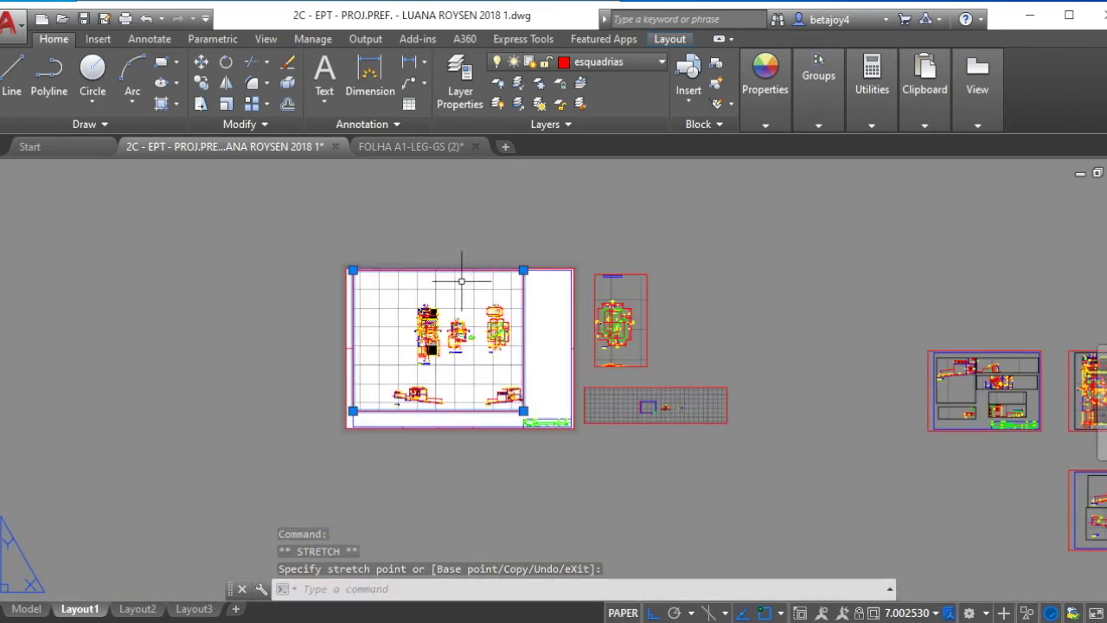
{"action": "scroll", "coordinate": [453, 256], "scroll_direction": "up", "scroll_amount": 2}
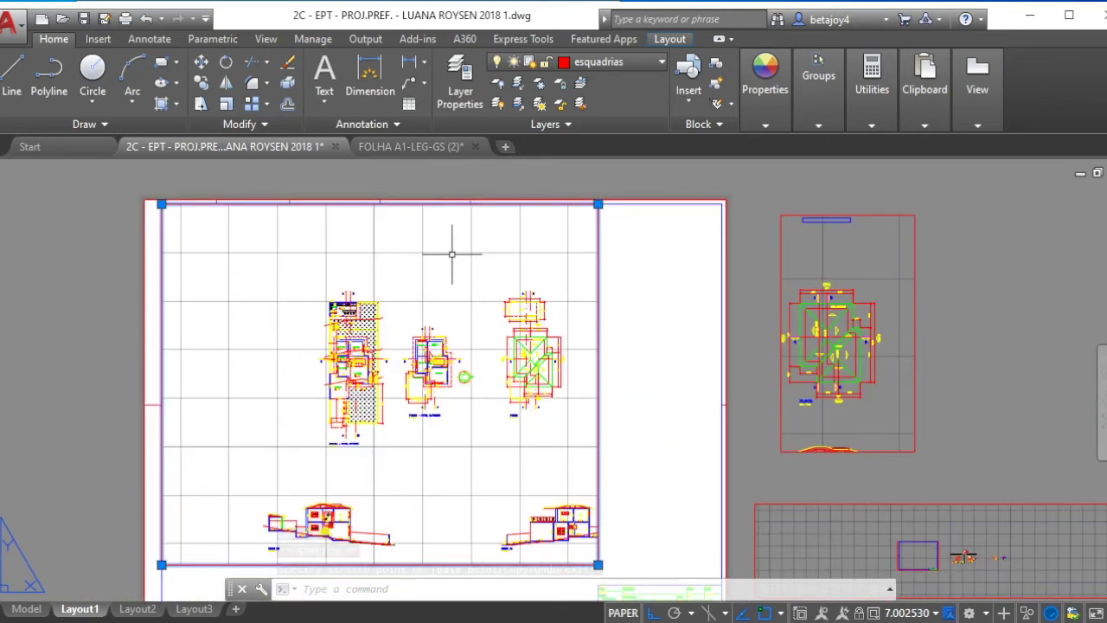
{"action": "key", "text": "Escape"}
{"action": "left_click", "coordinate": [633, 264]}
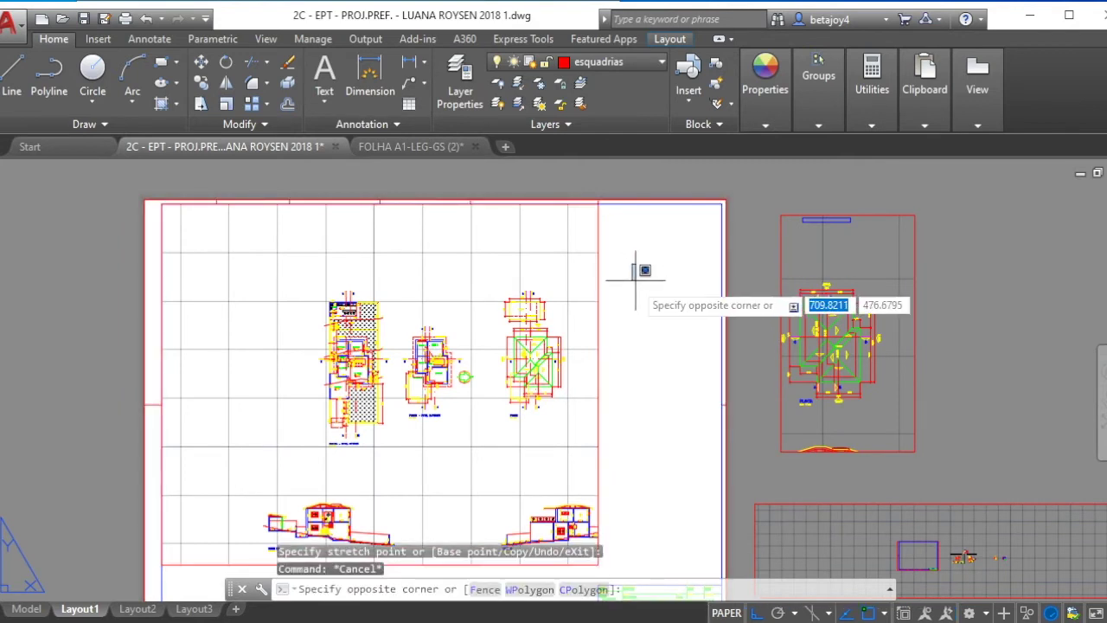
{"action": "left_click", "coordinate": [635, 275]}
{"action": "left_click", "coordinate": [628, 250]}
{"action": "left_click", "coordinate": [582, 278]}
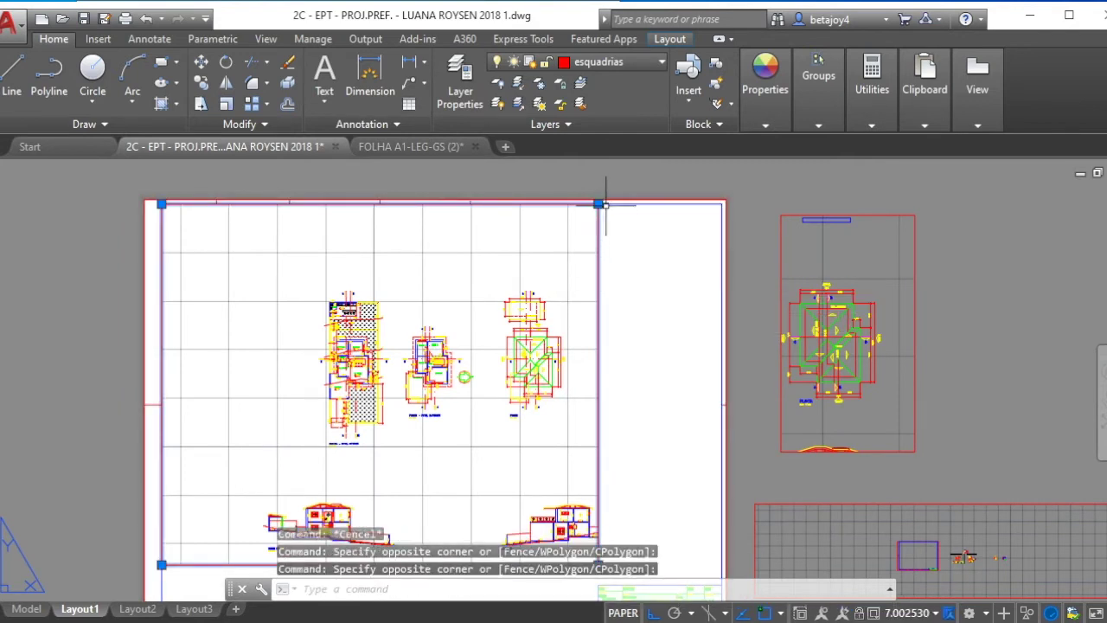
{"action": "left_click", "coordinate": [630, 274]}
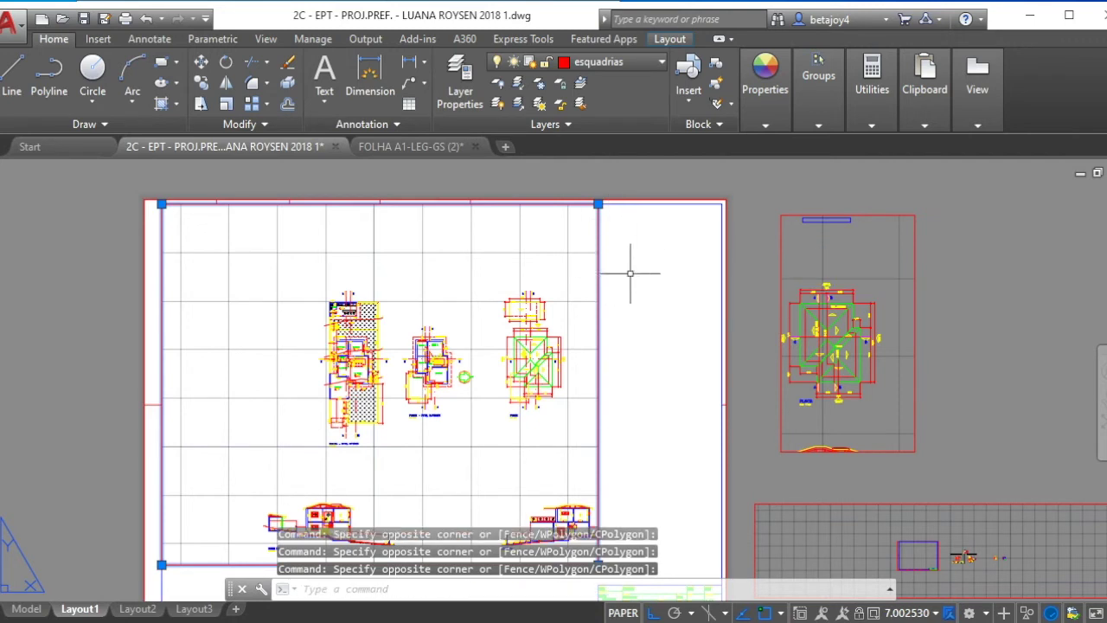
Enter the large viewport's model space and return to paper space, twice
{"action": "double_click", "coordinate": [516, 272]}
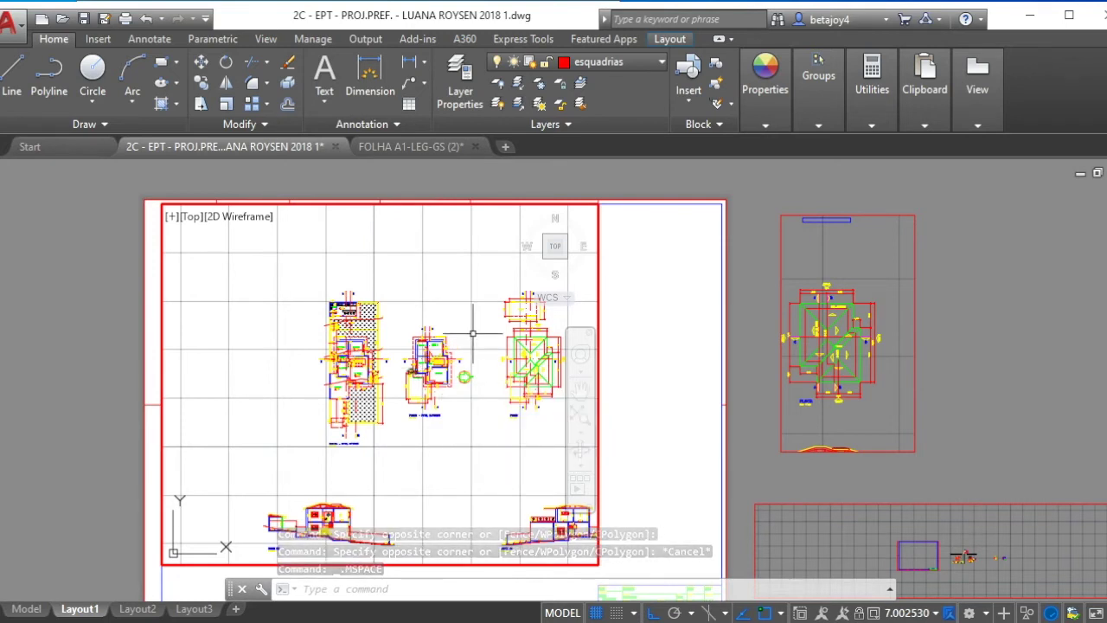
{"action": "double_click", "coordinate": [643, 303]}
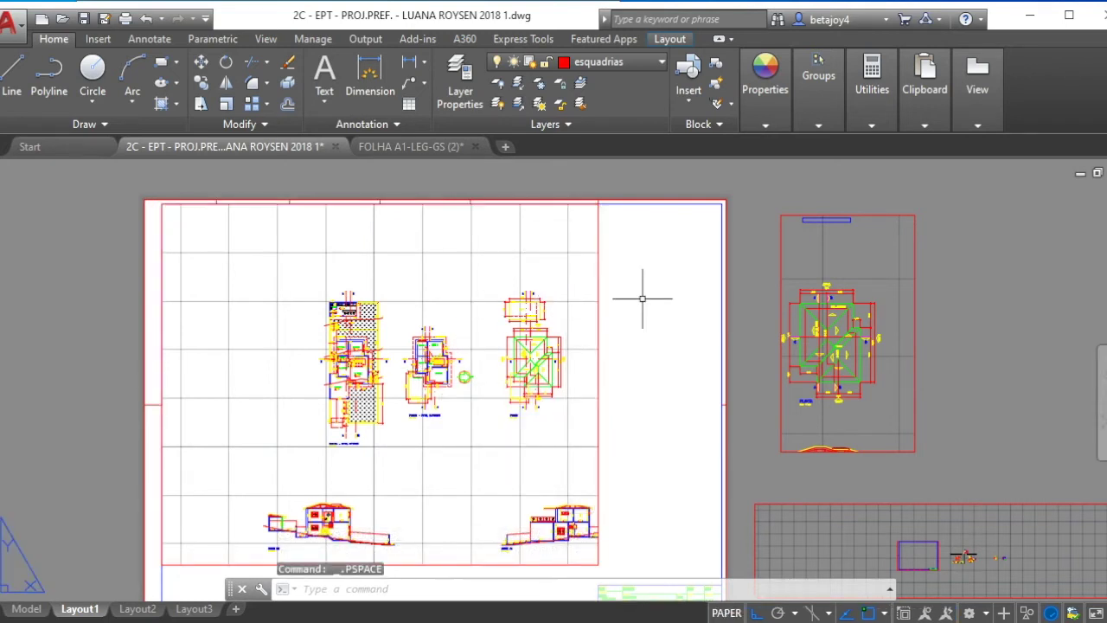
{"action": "double_click", "coordinate": [519, 305]}
{"action": "double_click", "coordinate": [656, 286]}
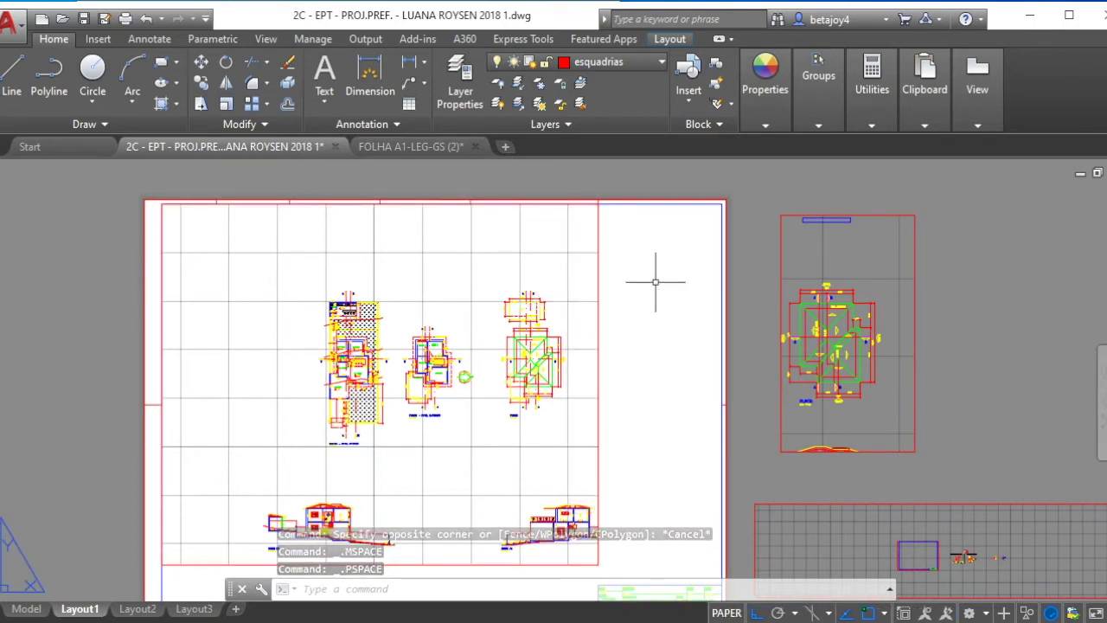
Activate the large viewport and frame the horizontally laid PLANTA – PVTO. INFERIOR and PLANTA – PVTO. SUPERIOR drawings inside it
{"action": "double_click", "coordinate": [456, 350]}
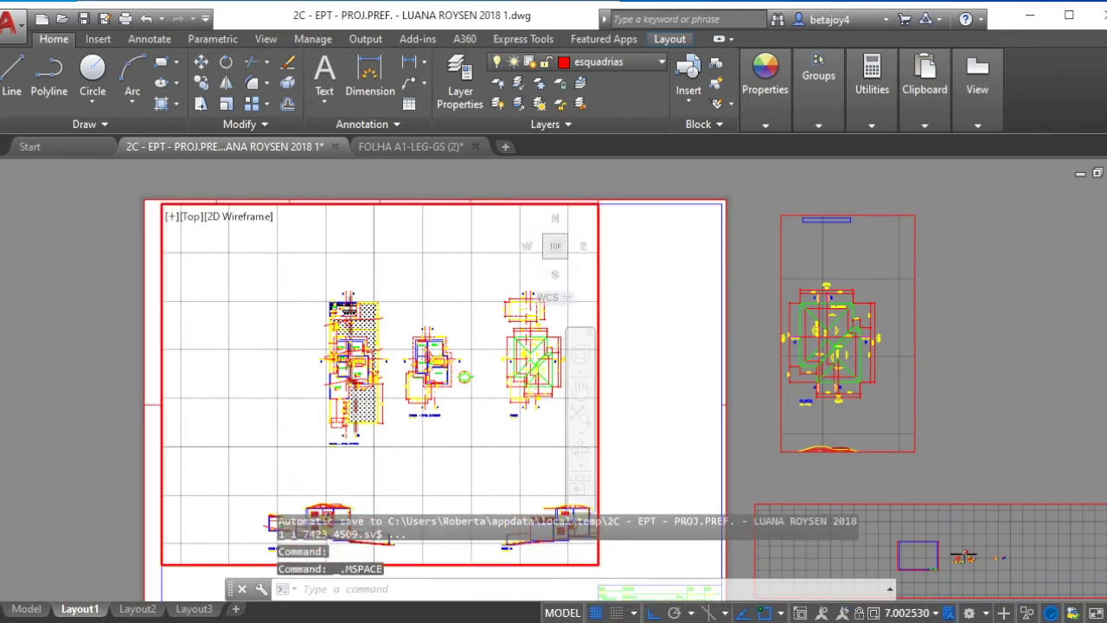
{"action": "scroll", "coordinate": [352, 348], "scroll_direction": "down", "scroll_amount": 8}
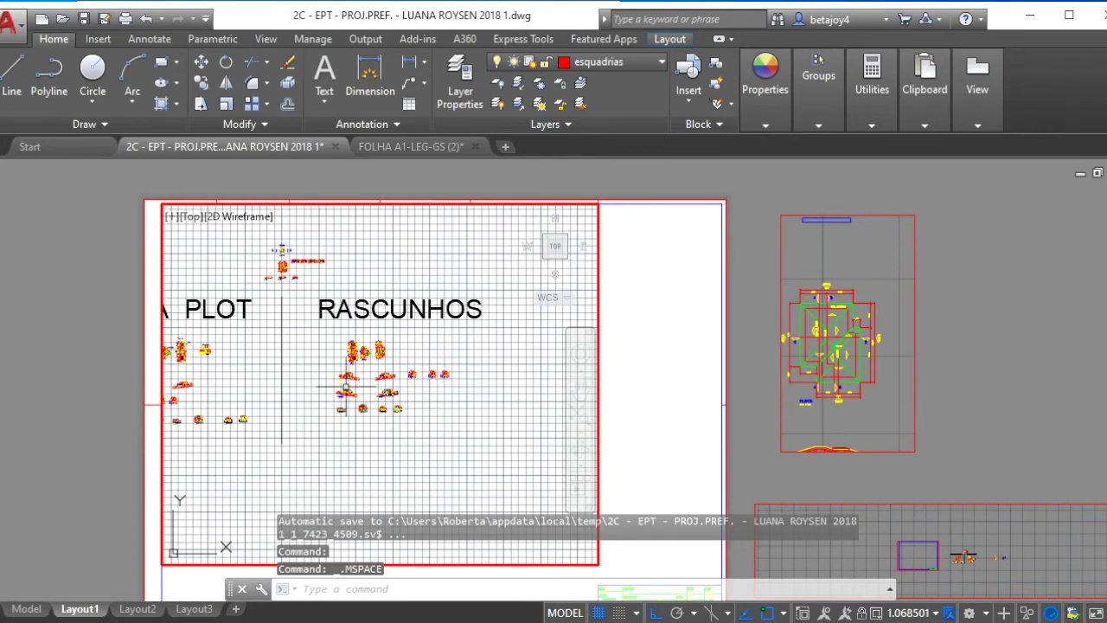
{"action": "scroll", "coordinate": [381, 366], "scroll_direction": "down", "scroll_amount": 4}
{"action": "scroll", "coordinate": [505, 377], "scroll_direction": "up", "scroll_amount": 4}
{"action": "scroll", "coordinate": [504, 376], "scroll_direction": "up", "scroll_amount": 10}
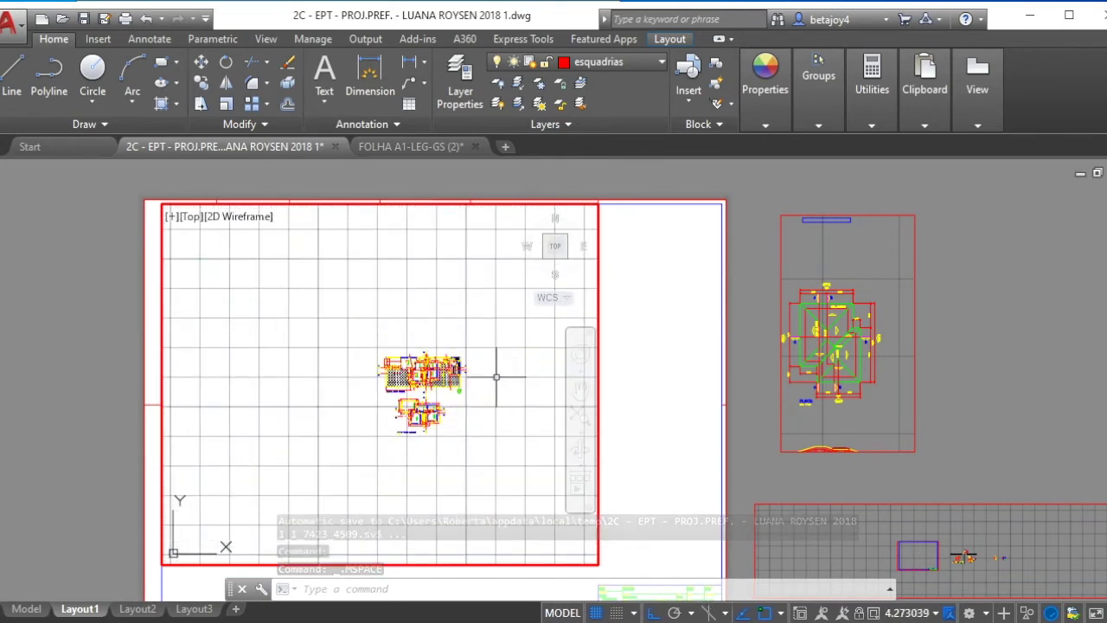
{"action": "scroll", "coordinate": [500, 373], "scroll_direction": "up", "scroll_amount": 1}
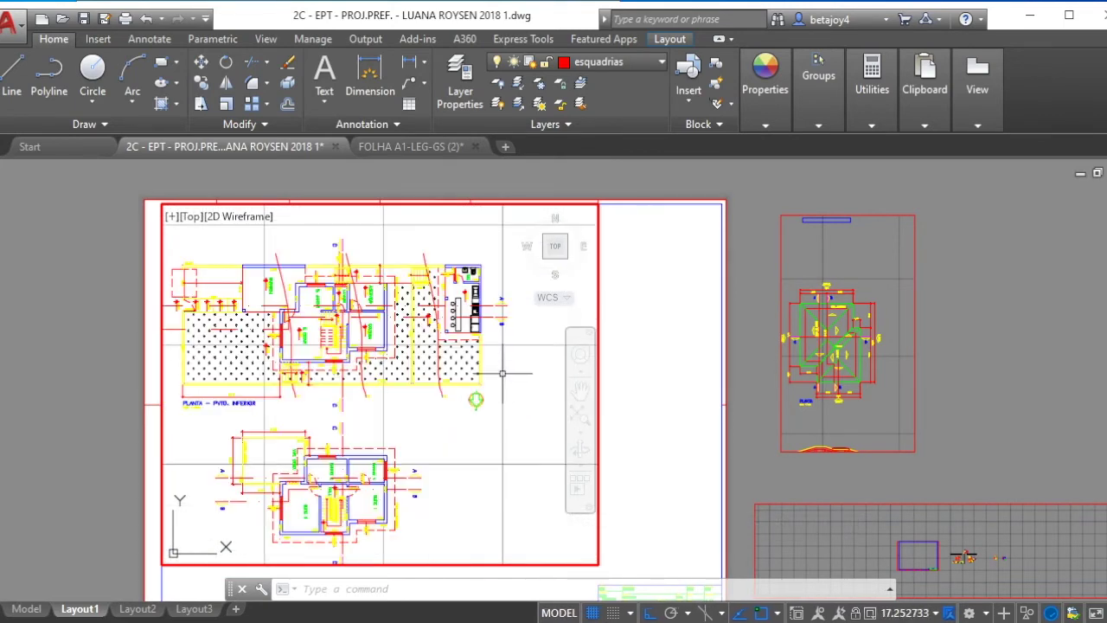
{"action": "scroll", "coordinate": [500, 373], "scroll_direction": "down", "scroll_amount": 1}
{"action": "scroll", "coordinate": [422, 408], "scroll_direction": "up", "scroll_amount": 3}
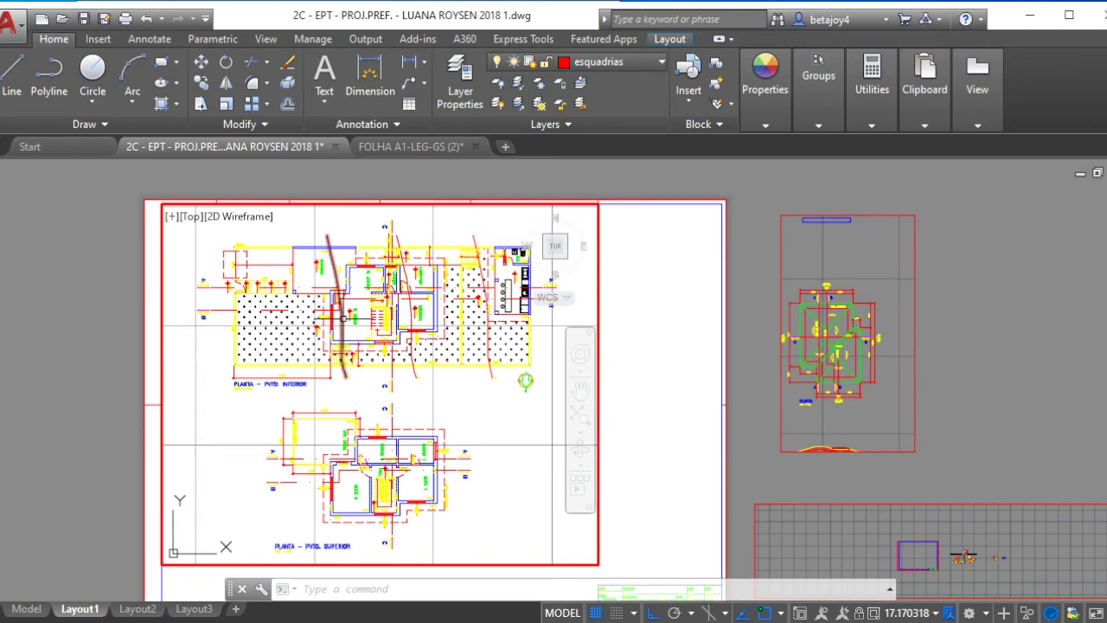
{"action": "scroll", "coordinate": [343, 319], "scroll_direction": "up", "scroll_amount": 2}
{"action": "scroll", "coordinate": [466, 347], "scroll_direction": "down", "scroll_amount": 2}
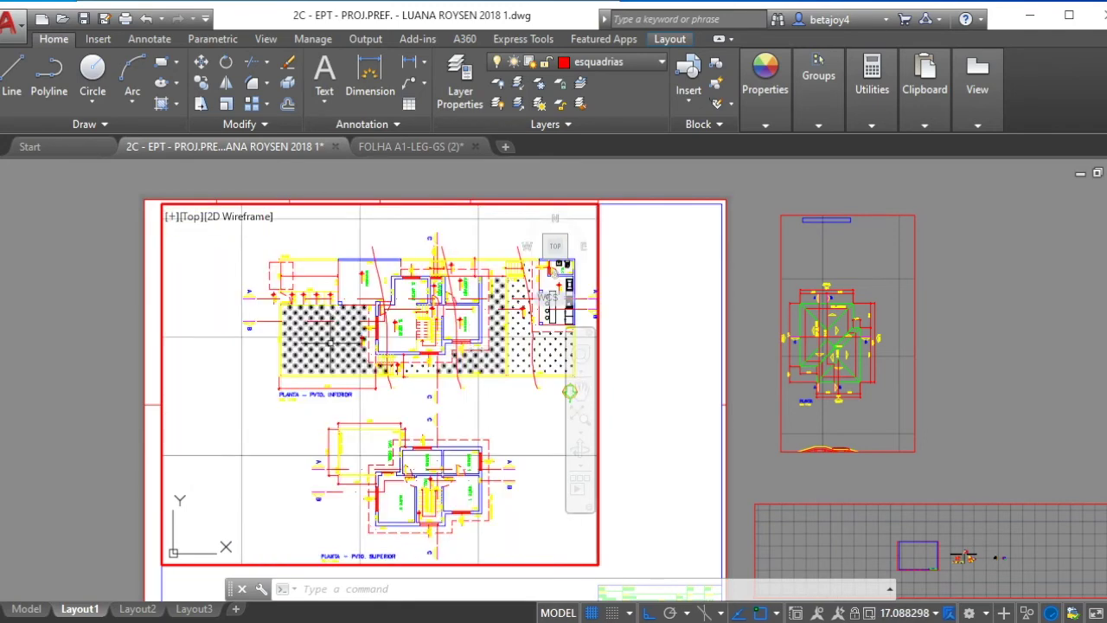
{"action": "scroll", "coordinate": [467, 355], "scroll_direction": "down", "scroll_amount": 1}
{"action": "scroll", "coordinate": [465, 367], "scroll_direction": "up", "scroll_amount": 1}
{"action": "scroll", "coordinate": [396, 391], "scroll_direction": "down", "scroll_amount": 1}
{"action": "scroll", "coordinate": [309, 385], "scroll_direction": "up", "scroll_amount": 2}
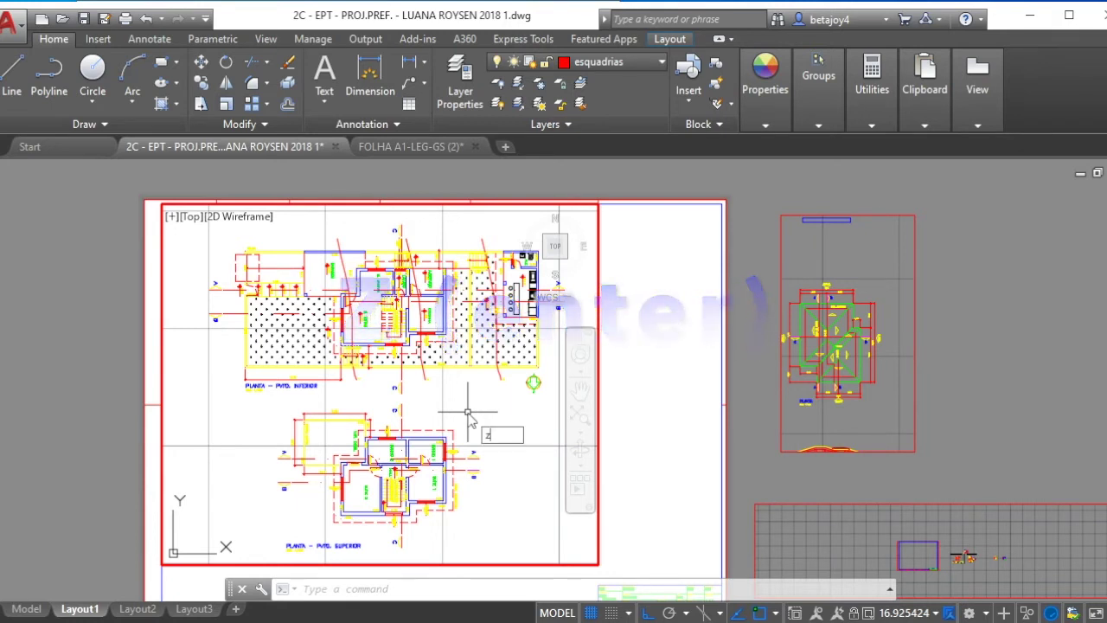
Zoom the large viewport to the 1:50 plot scale with the factor 1000/50xp and return to paper space
{"action": "type", "text": "z"}
{"action": "key", "text": "Return"}
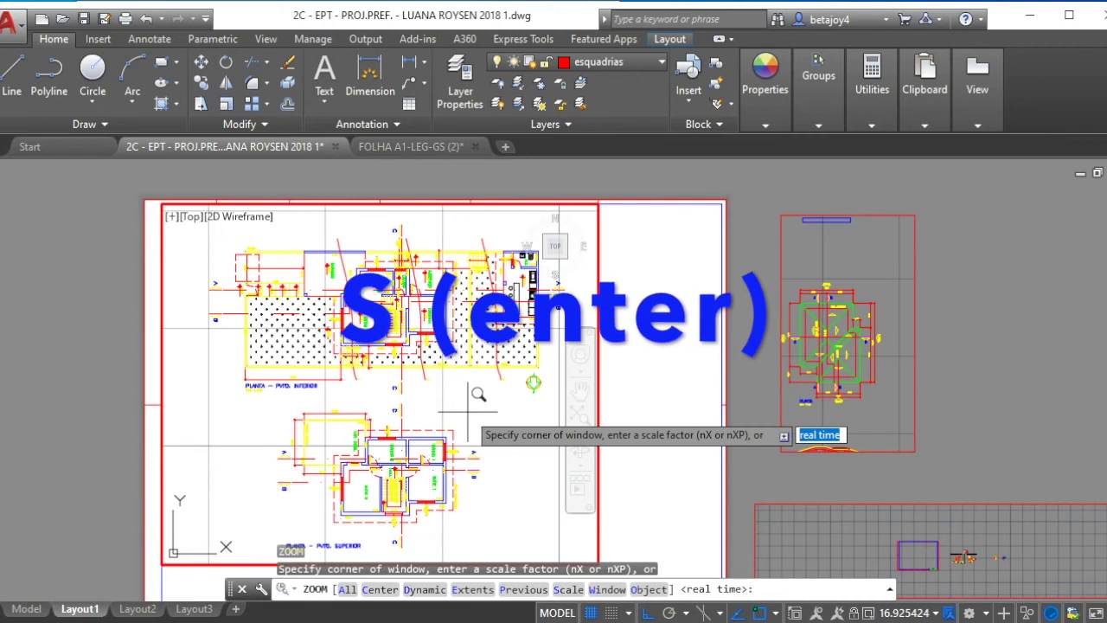
{"action": "type", "text": "s"}
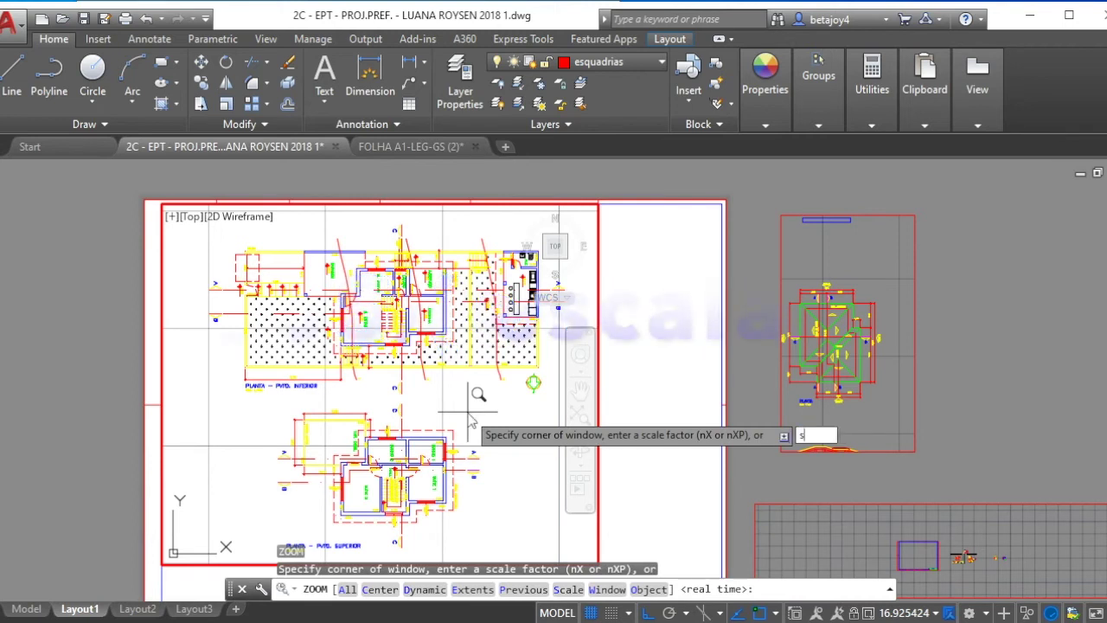
{"action": "key", "text": "Return"}
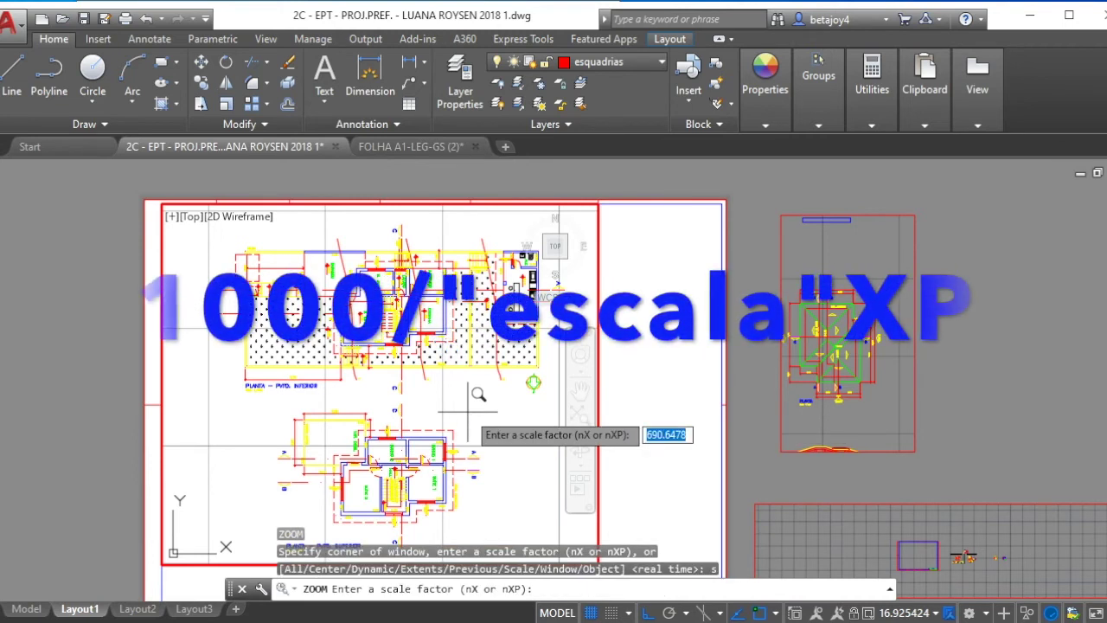
{"action": "type", "text": "10"}
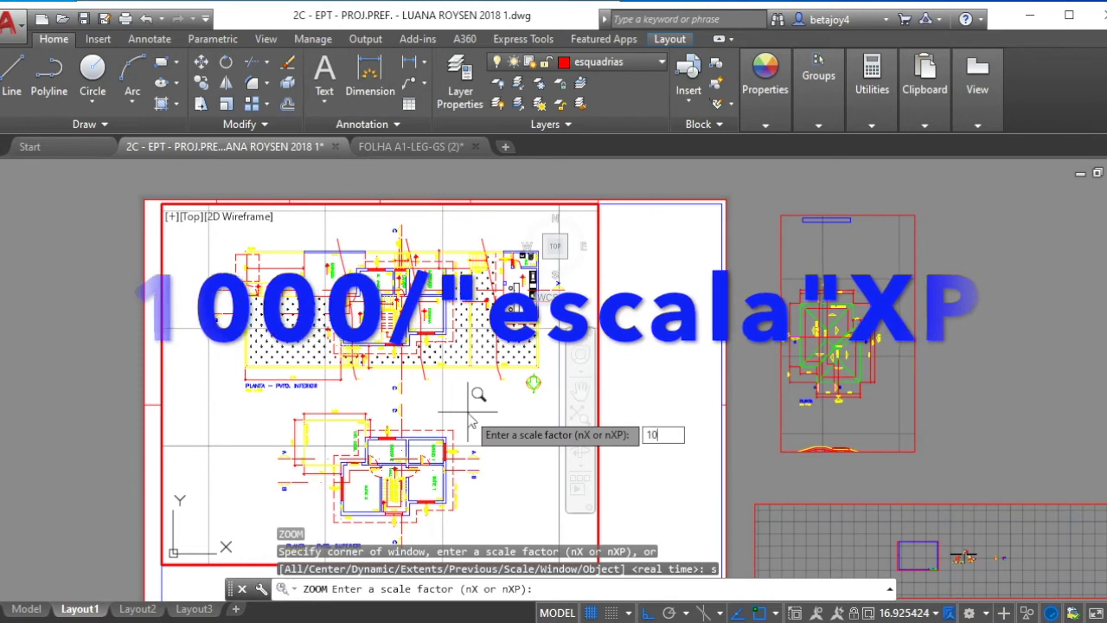
{"action": "type", "text": "00/"}
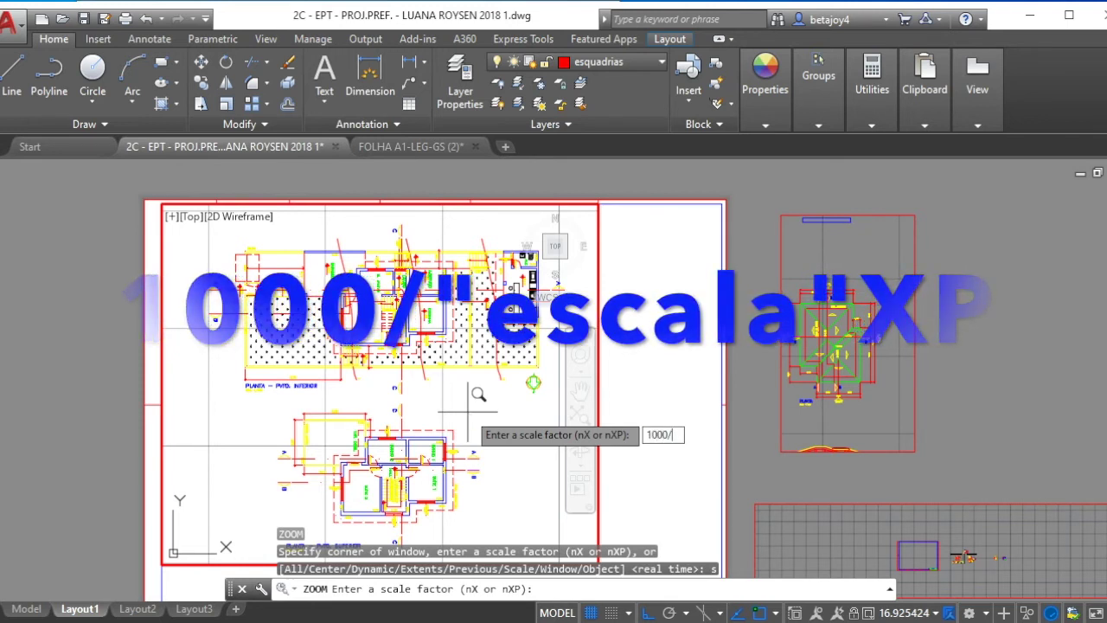
{"action": "type", "text": "50x"}
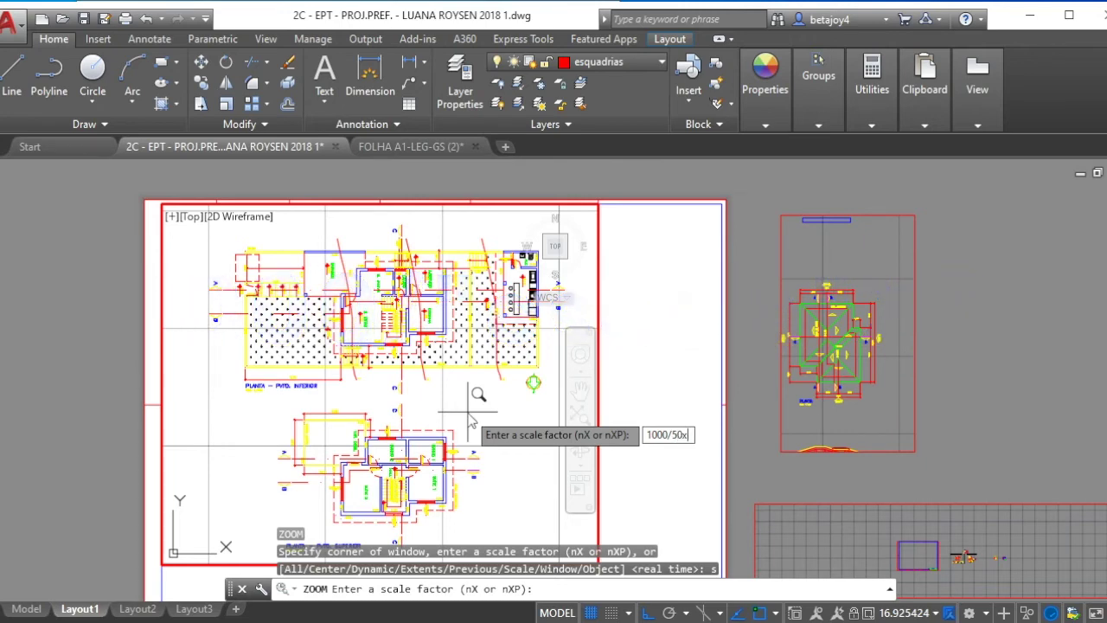
{"action": "type", "text": "p"}
{"action": "key", "text": "Return"}
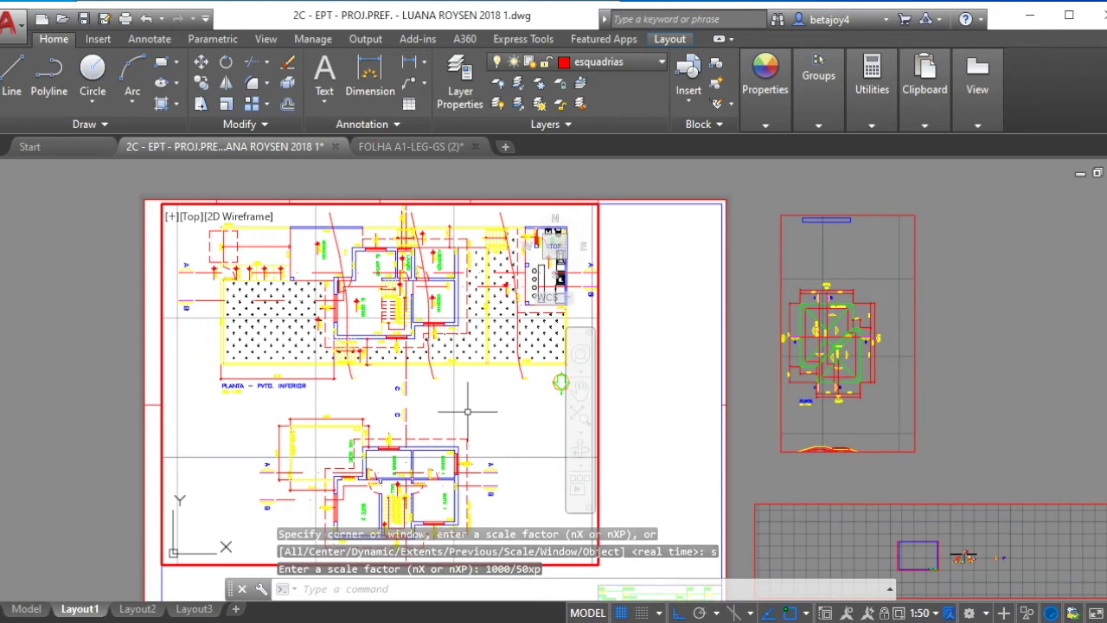
{"action": "double_click", "coordinate": [612, 299]}
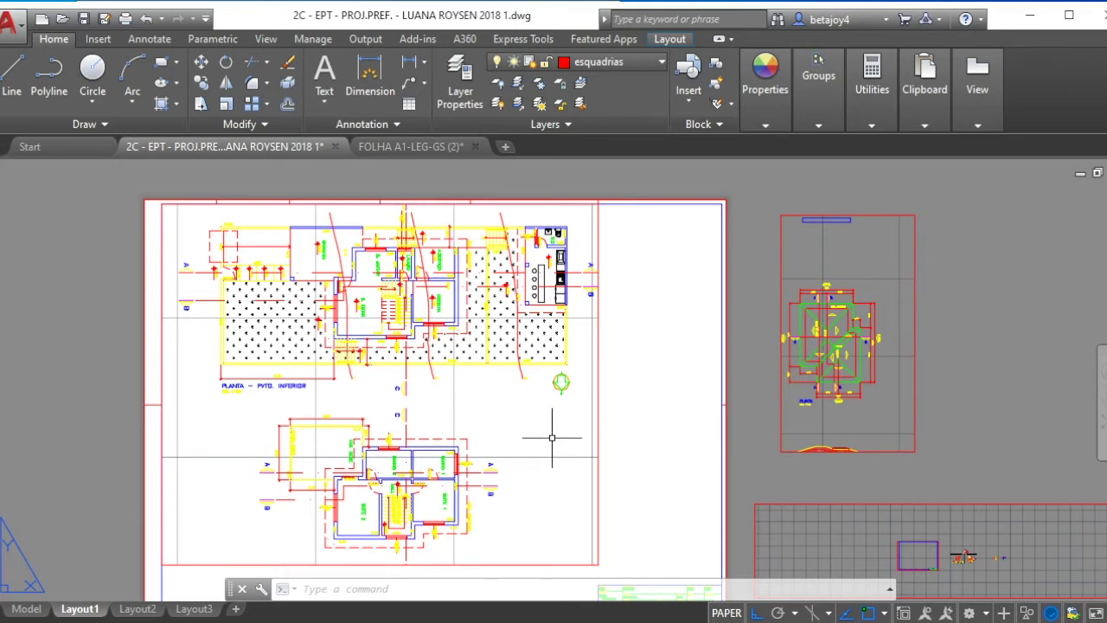
Shift the plans to the right and down inside the large viewport, reapply the 1000/50xp scale and return to paper space
{"action": "double_click", "coordinate": [512, 418]}
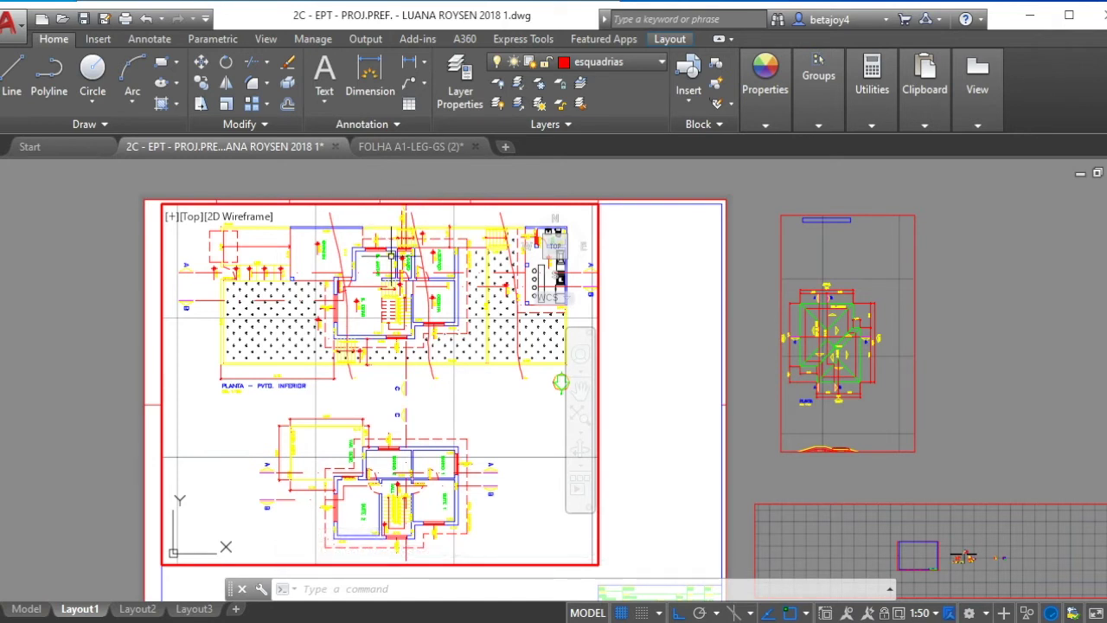
{"action": "scroll", "coordinate": [338, 292], "scroll_direction": "down", "scroll_amount": 1}
{"action": "scroll", "coordinate": [376, 248], "scroll_direction": "up", "scroll_amount": 1}
{"action": "scroll", "coordinate": [367, 241], "scroll_direction": "down", "scroll_amount": 1}
{"action": "scroll", "coordinate": [263, 272], "scroll_direction": "up", "scroll_amount": 1}
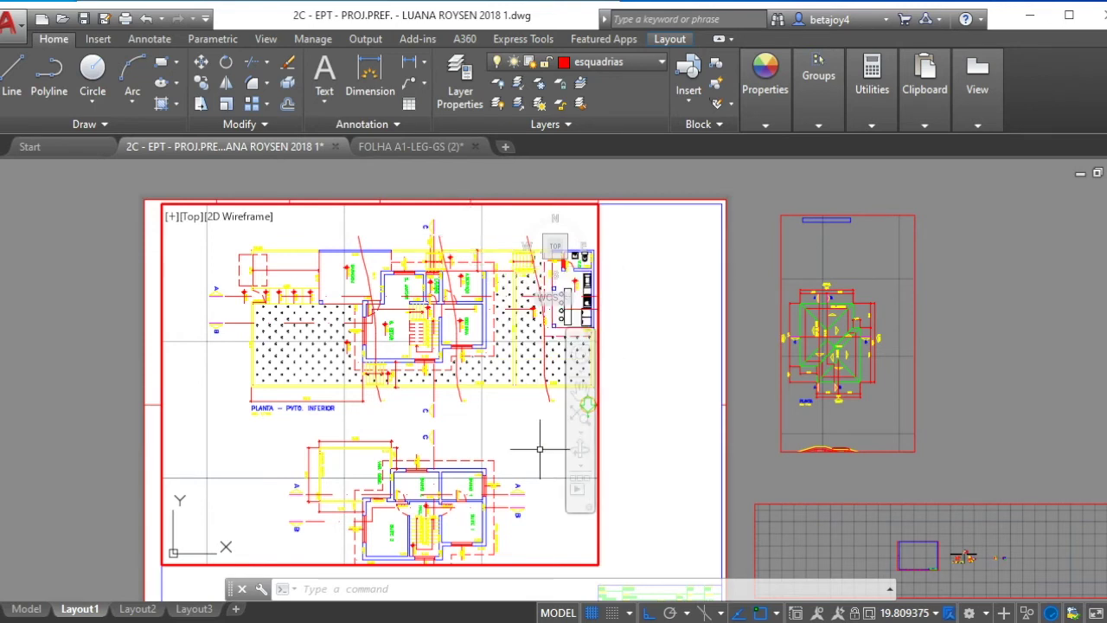
{"action": "type", "text": "z"}
{"action": "key", "text": "Return"}
{"action": "type", "text": "s"}
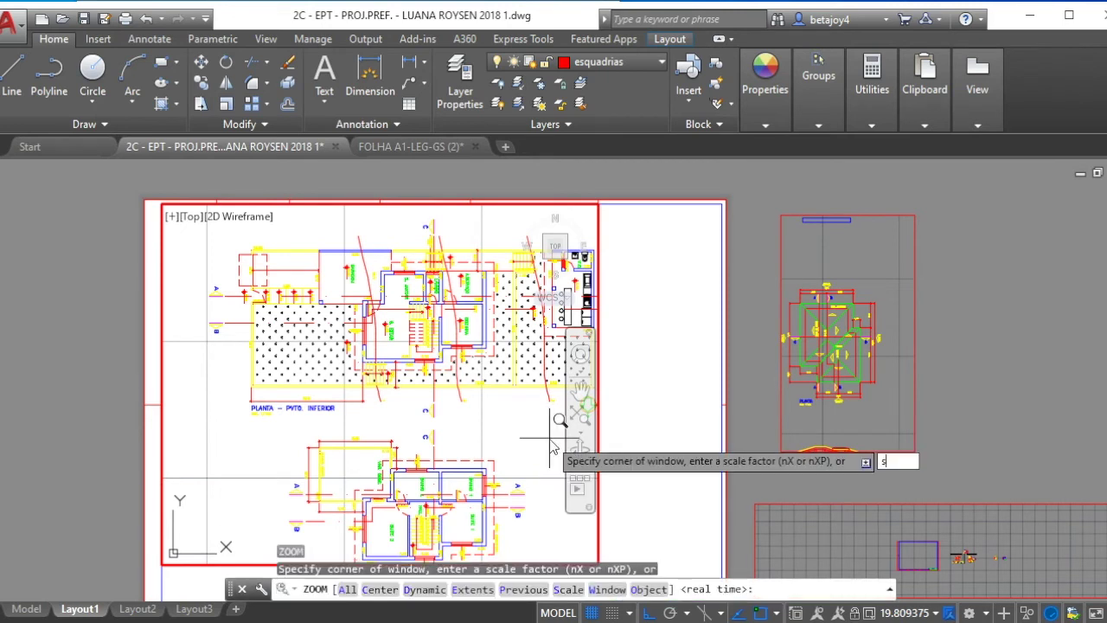
{"action": "key", "text": "Return"}
{"action": "type", "text": "1000/50xp"}
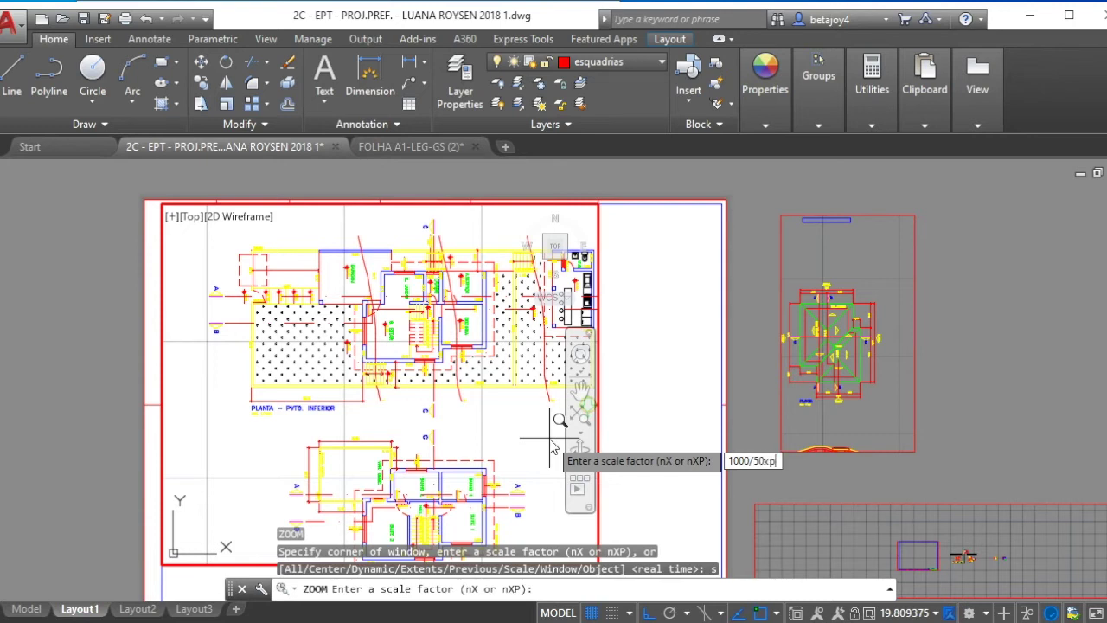
{"action": "key", "text": "Return"}
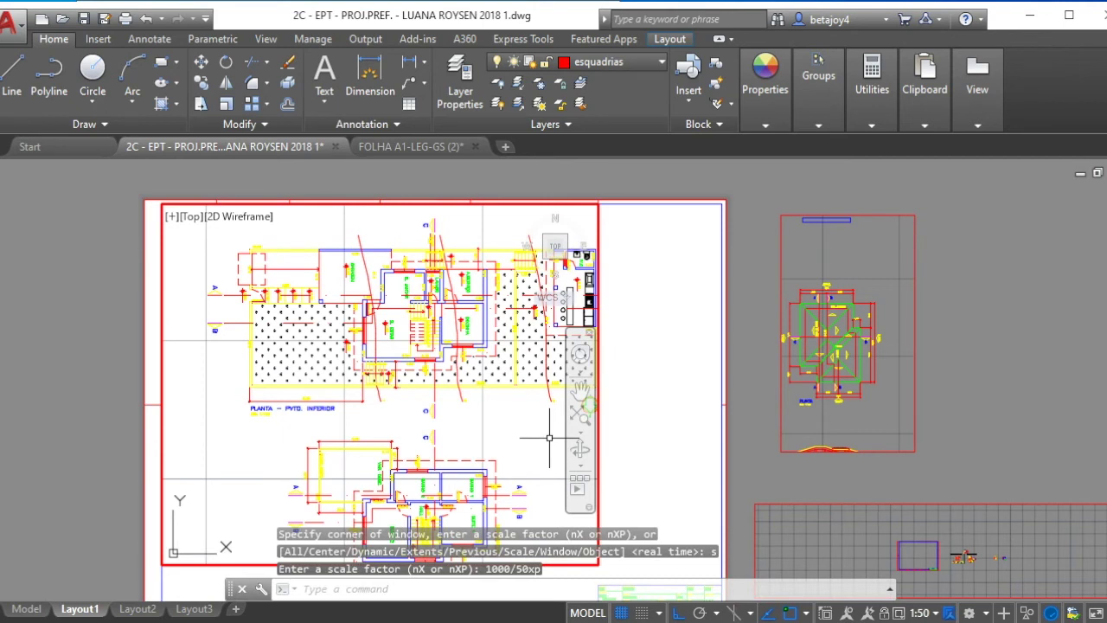
{"action": "double_click", "coordinate": [616, 359]}
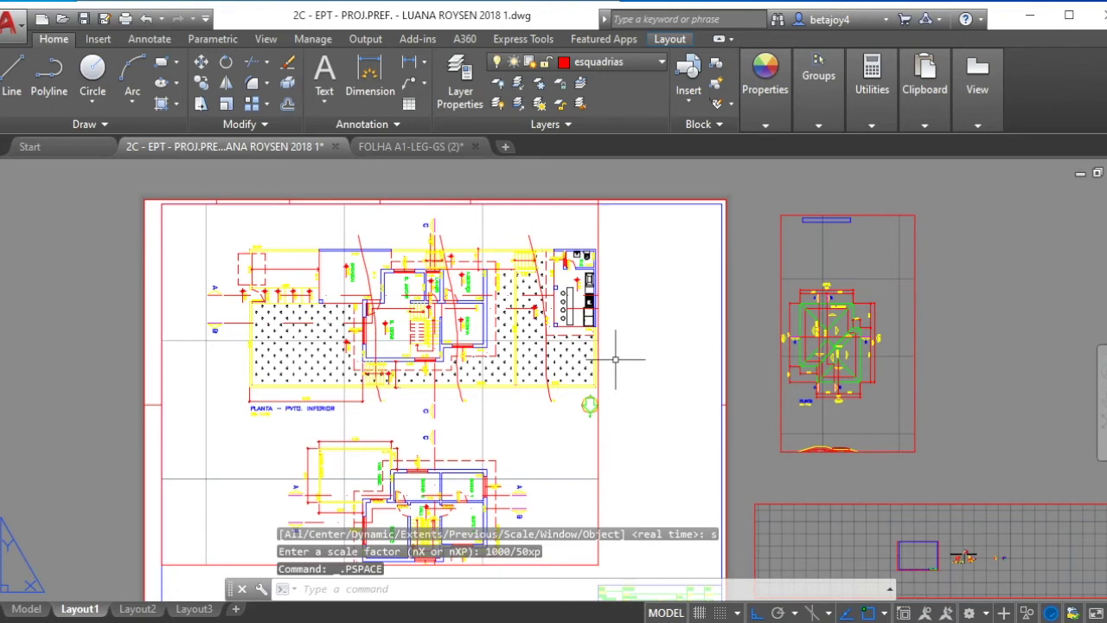
Stretch the large viewport's right edge slightly past the title block's left edge and lower its top edge by about 16 mm
{"action": "left_click", "coordinate": [615, 361]}
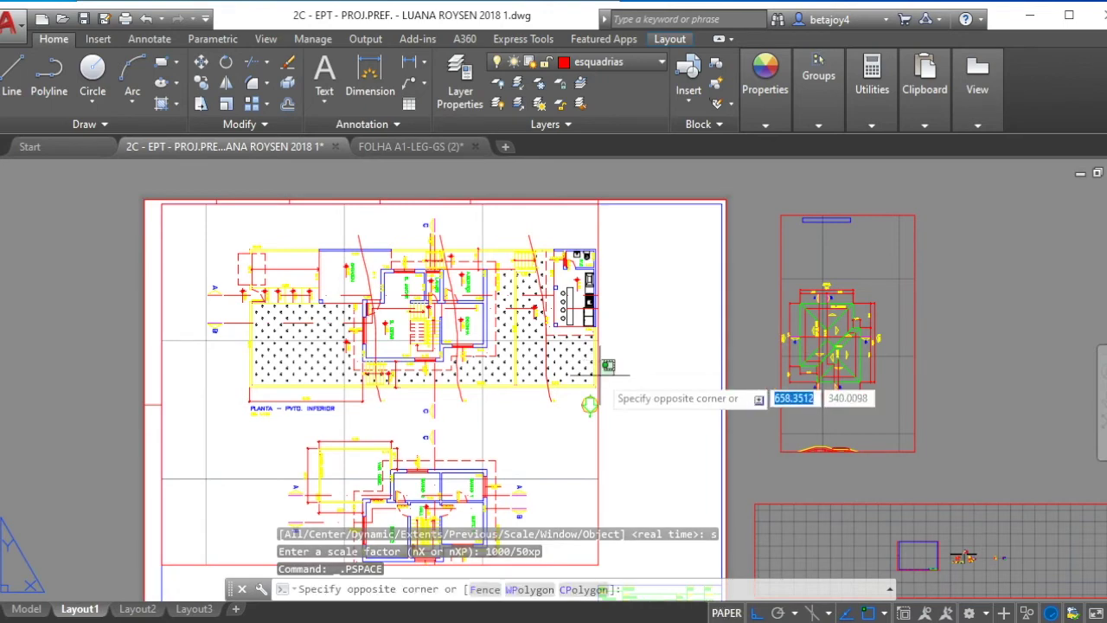
{"action": "left_click", "coordinate": [591, 381]}
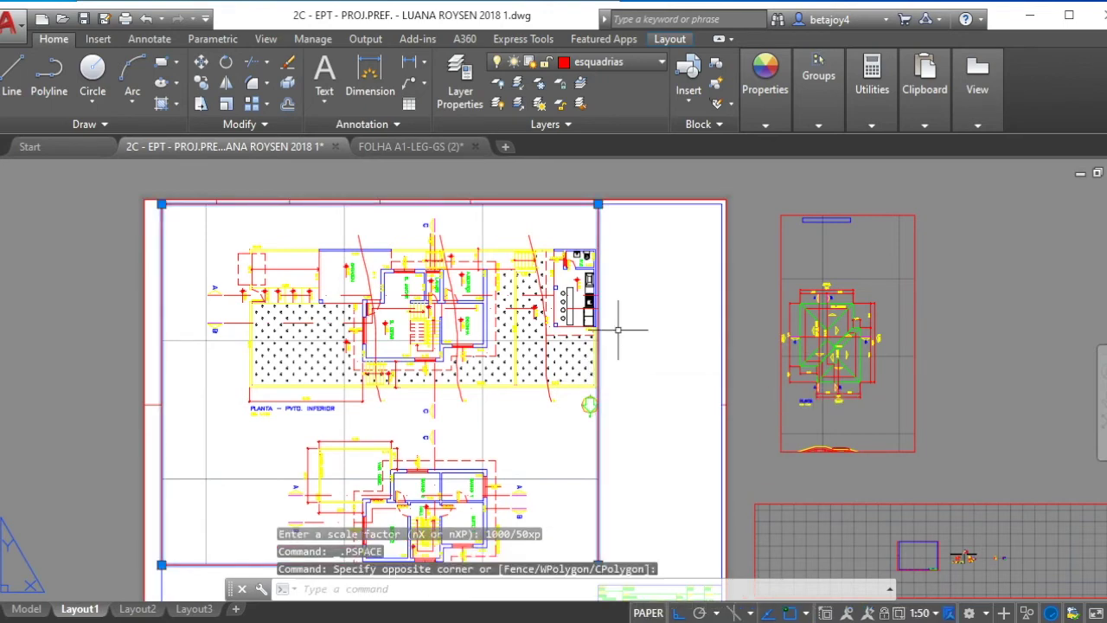
{"action": "left_click", "coordinate": [598, 204]}
{"action": "scroll", "coordinate": [610, 229], "scroll_direction": "up", "scroll_amount": 3}
{"action": "scroll", "coordinate": [632, 211], "scroll_direction": "up", "scroll_amount": 2}
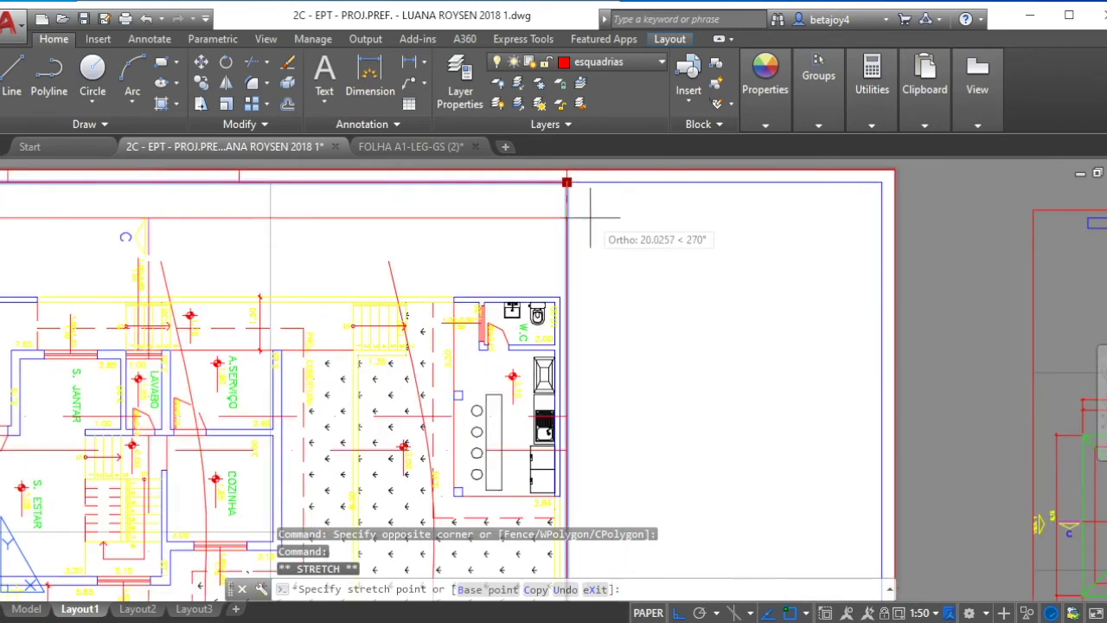
{"action": "left_click", "coordinate": [605, 211]}
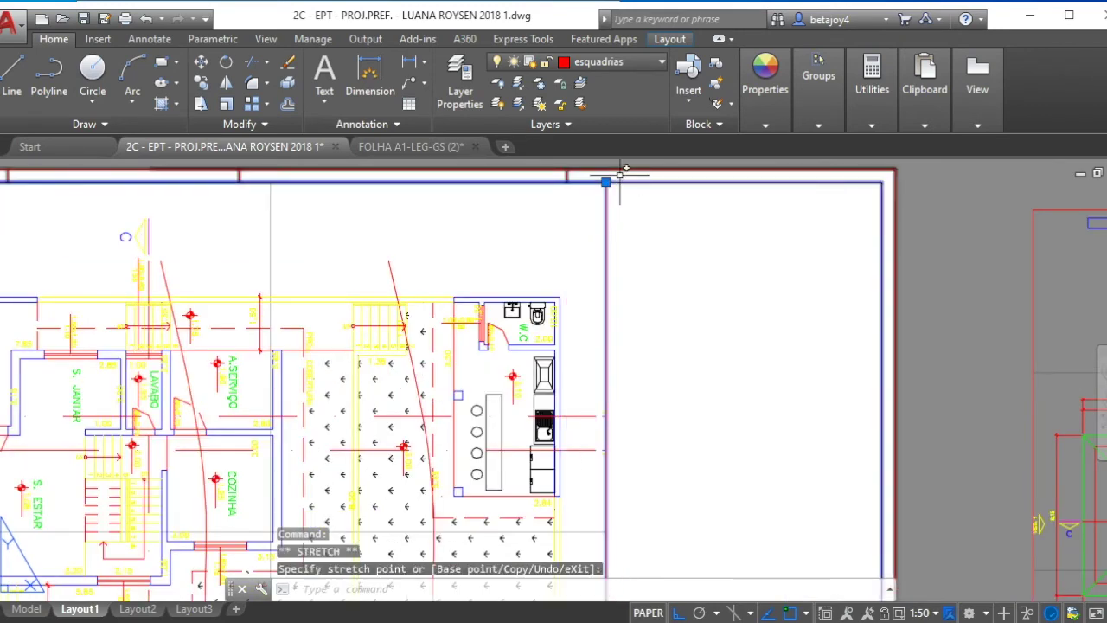
{"action": "left_click", "coordinate": [607, 181]}
{"action": "scroll", "coordinate": [616, 207], "scroll_direction": "up", "scroll_amount": 2}
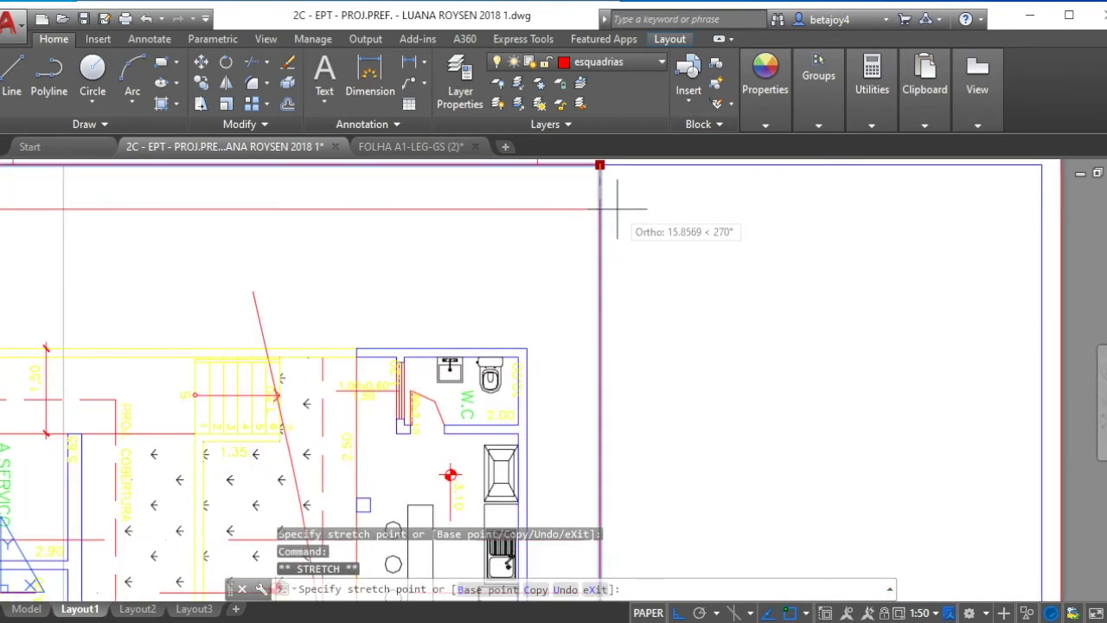
{"action": "left_click", "coordinate": [617, 210]}
{"action": "scroll", "coordinate": [657, 218], "scroll_direction": "down", "scroll_amount": 4}
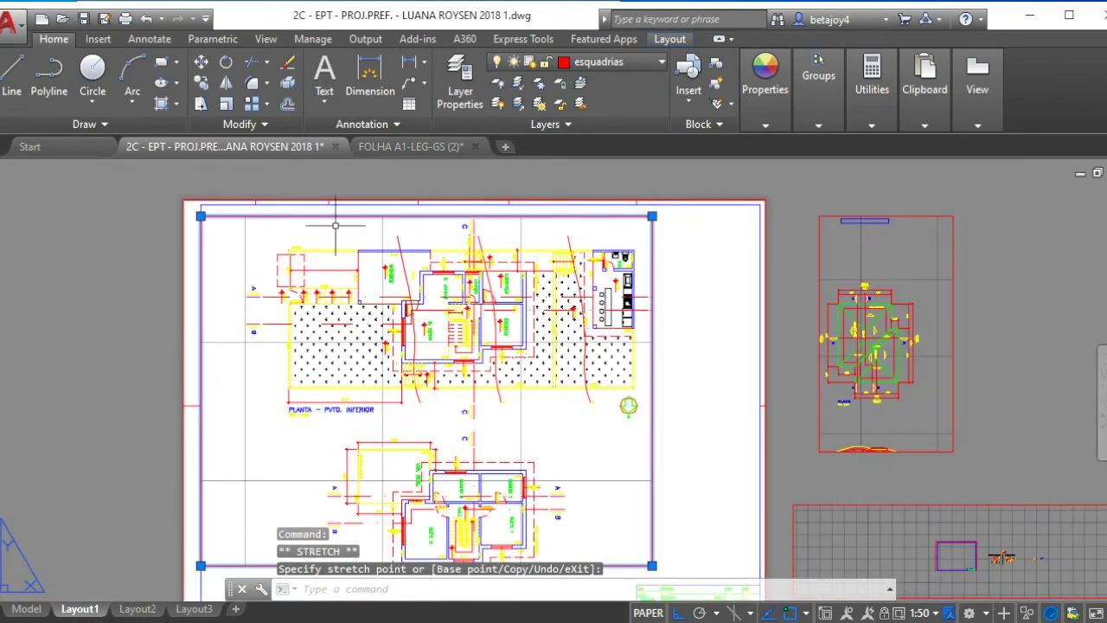
Pull the large viewport's left edge about 56 mm inward, closer to the PLANTA – PVTO. INFERIOR drawing
{"action": "scroll", "coordinate": [208, 216], "scroll_direction": "up", "scroll_amount": 4}
{"action": "left_click", "coordinate": [185, 203]}
{"action": "scroll", "coordinate": [259, 186], "scroll_direction": "down", "scroll_amount": 3}
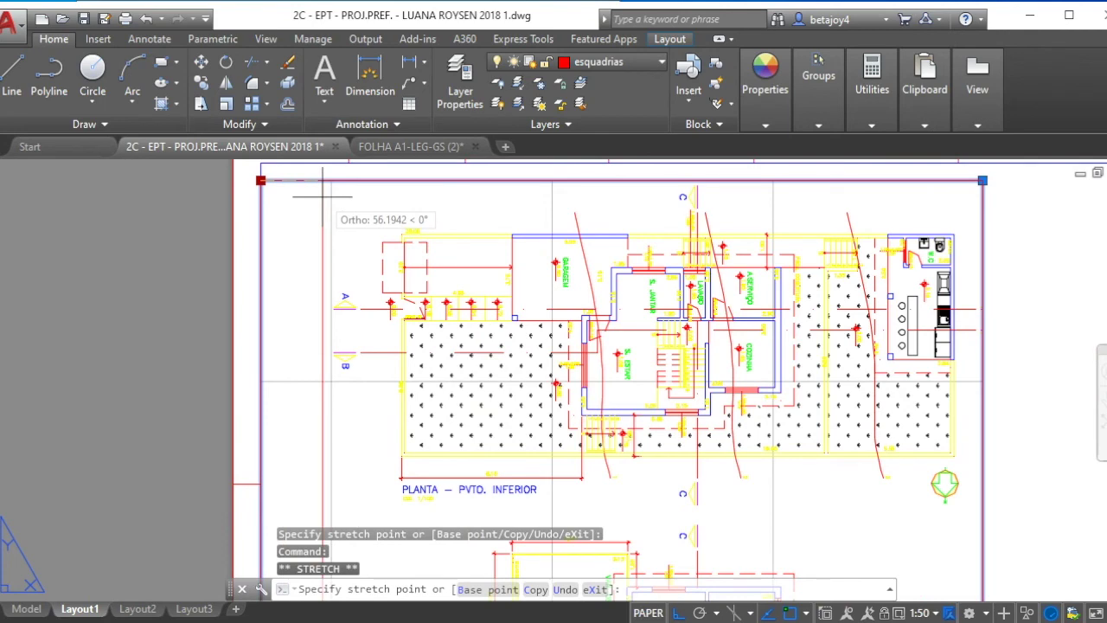
{"action": "left_click", "coordinate": [323, 183]}
{"action": "scroll", "coordinate": [327, 192], "scroll_direction": "down", "scroll_amount": 2}
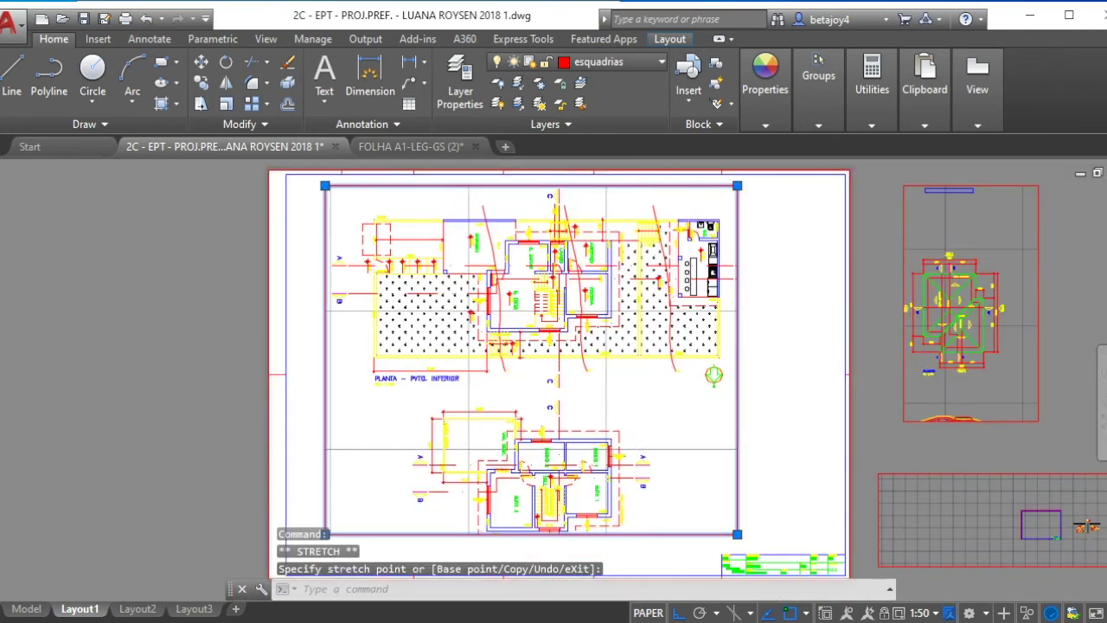
Lower the large viewport's bottom edge to the level of the title block's top line, clearing the upper-floor plan's roof projection
{"action": "scroll", "coordinate": [636, 432], "scroll_direction": "down", "scroll_amount": 2}
{"action": "scroll", "coordinate": [661, 508], "scroll_direction": "up", "scroll_amount": 5}
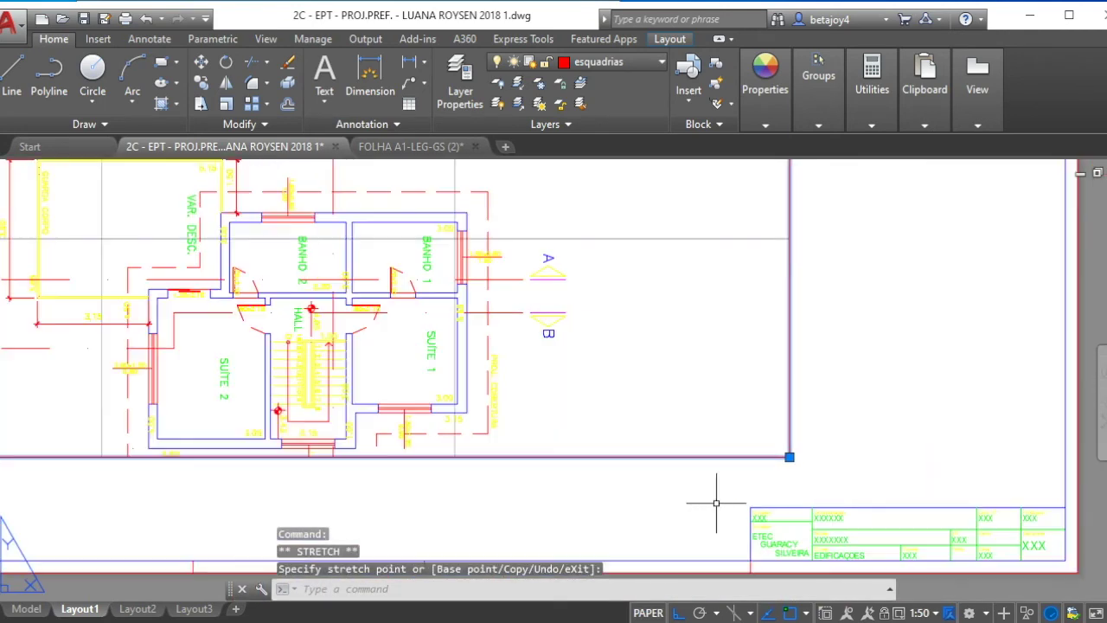
{"action": "left_click", "coordinate": [789, 457]}
{"action": "left_click", "coordinate": [789, 482]}
{"action": "scroll", "coordinate": [770, 433], "scroll_direction": "down", "scroll_amount": 2}
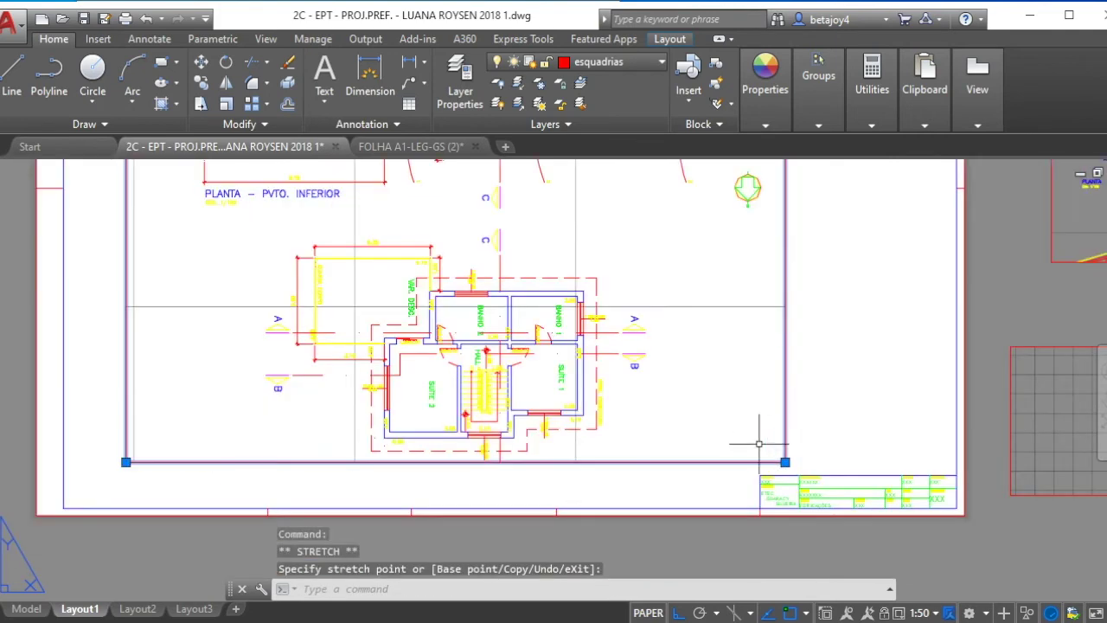
{"action": "scroll", "coordinate": [536, 466], "scroll_direction": "up", "scroll_amount": 6}
{"action": "scroll", "coordinate": [519, 433], "scroll_direction": "down", "scroll_amount": 3}
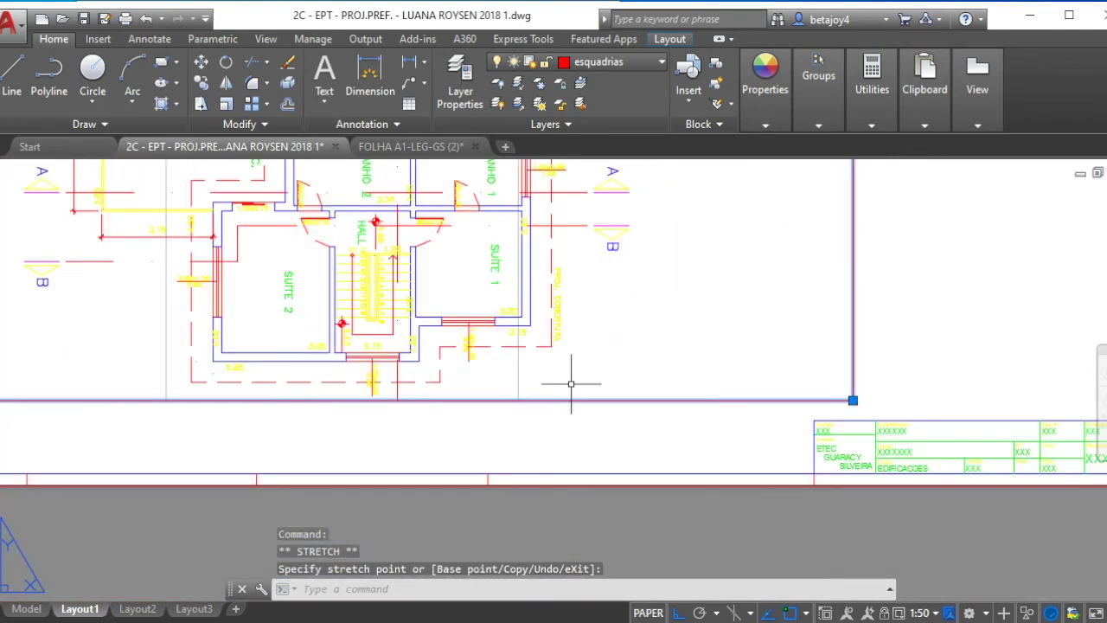
{"action": "left_click", "coordinate": [854, 400]}
{"action": "left_click", "coordinate": [853, 421]}
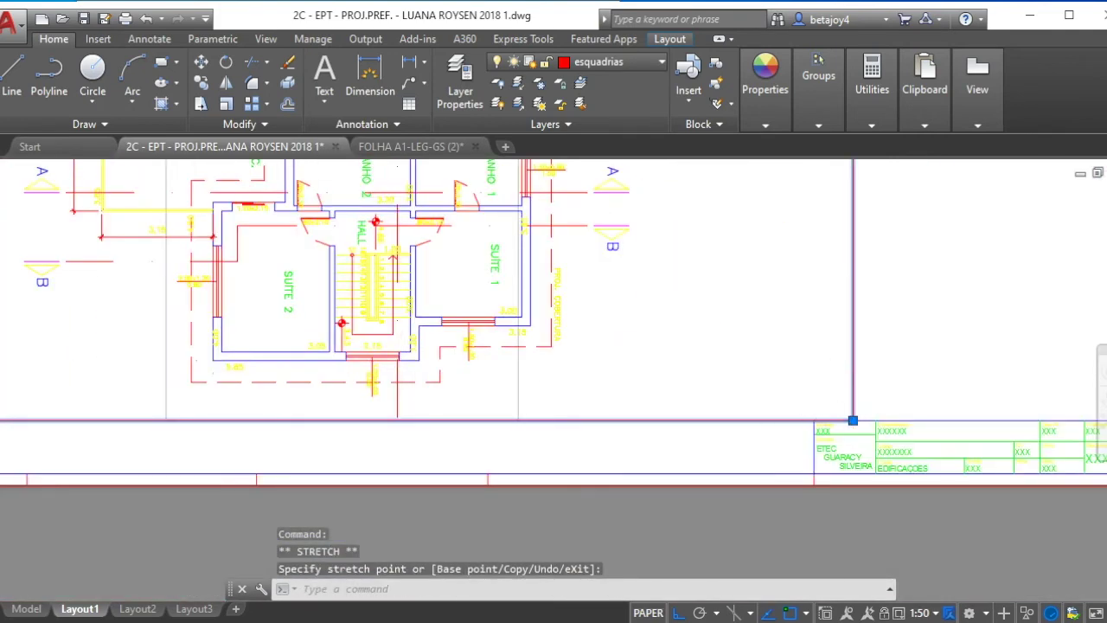
{"action": "scroll", "coordinate": [576, 443], "scroll_direction": "down", "scroll_amount": 2}
{"action": "scroll", "coordinate": [575, 443], "scroll_direction": "up", "scroll_amount": 5}
{"action": "scroll", "coordinate": [489, 402], "scroll_direction": "down", "scroll_amount": 5}
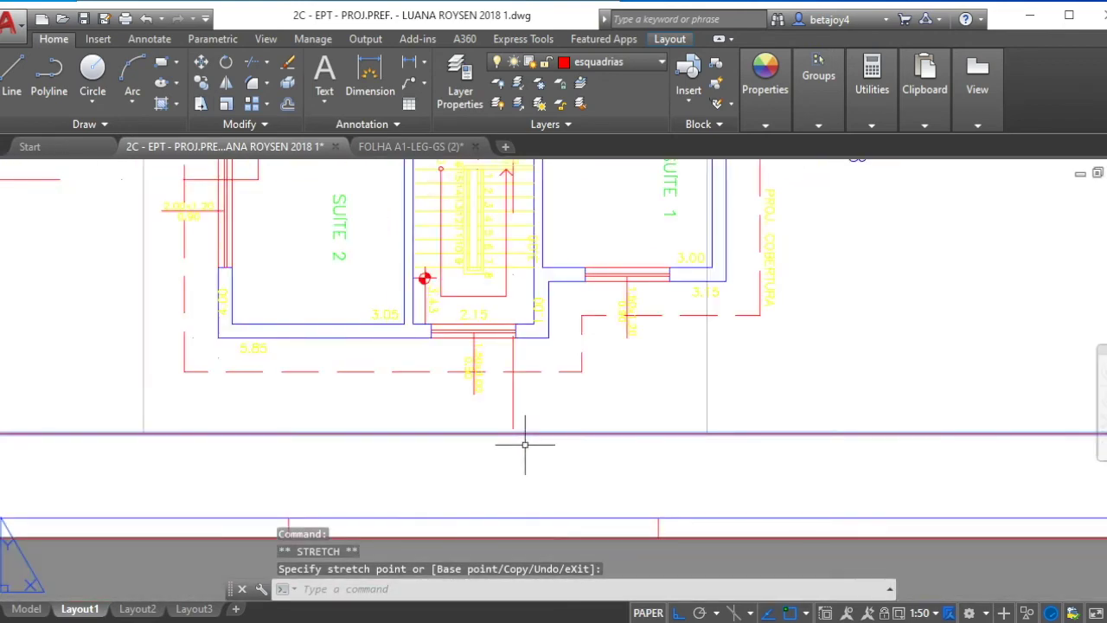
{"action": "scroll", "coordinate": [524, 452], "scroll_direction": "down", "scroll_amount": 2}
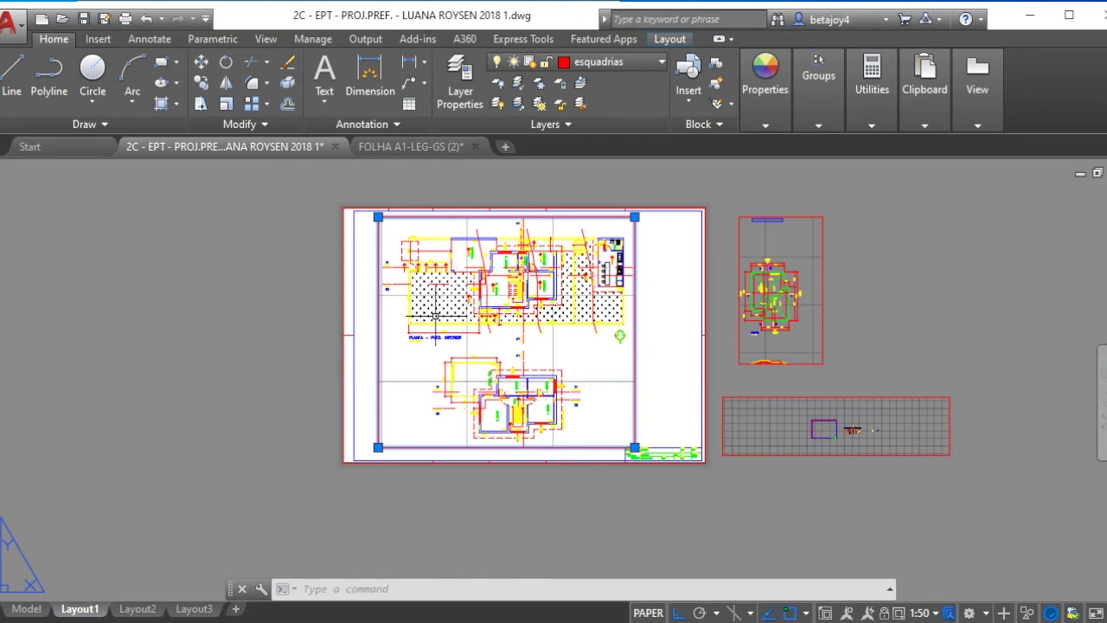
Move the large viewport so its top-left corner sits on the frame's top-left corner
{"action": "type", "text": "m"}
{"action": "key", "text": "Return"}
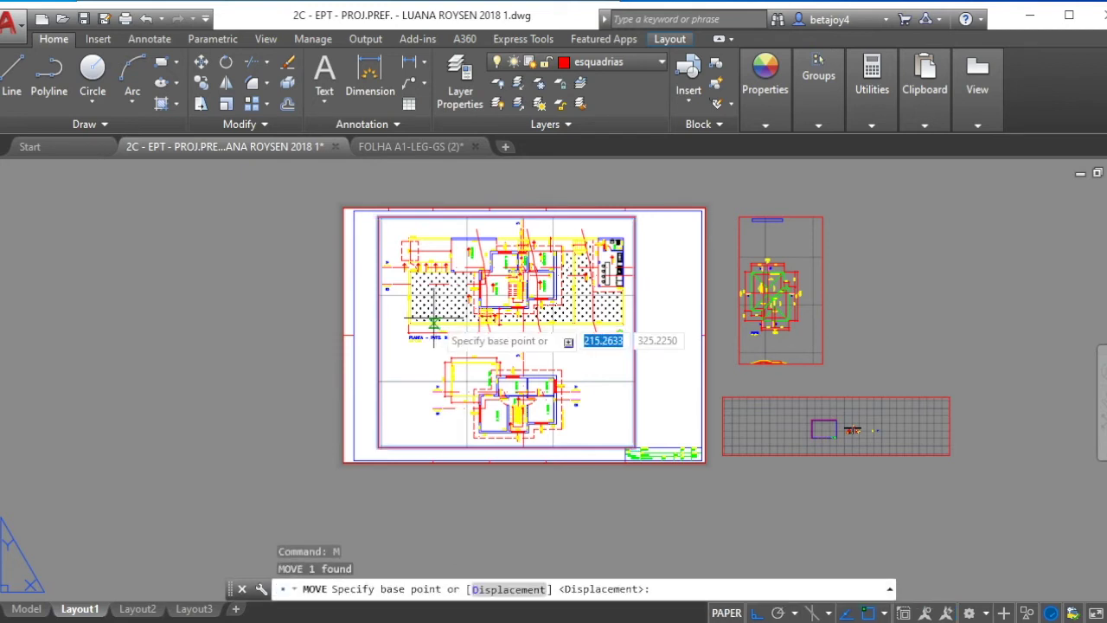
{"action": "left_click", "coordinate": [377, 217]}
{"action": "left_click", "coordinate": [368, 209]}
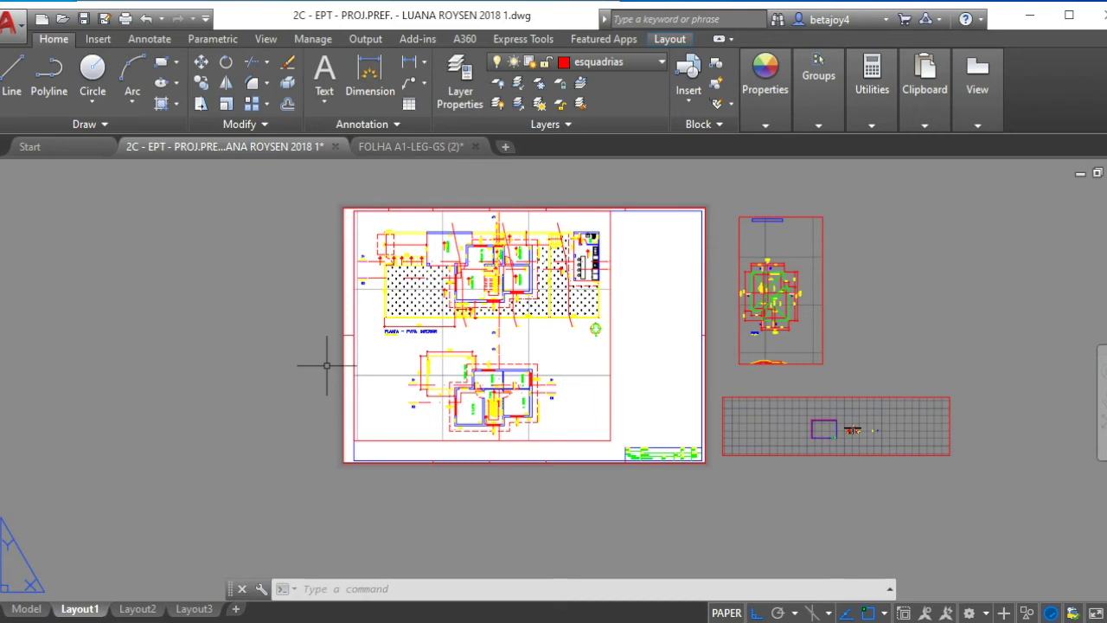
Move the narrow upright viewport horizontally onto the sheet, aligning its right edge with the frame's right edge beside the large viewport
{"action": "left_click", "coordinate": [839, 243]}
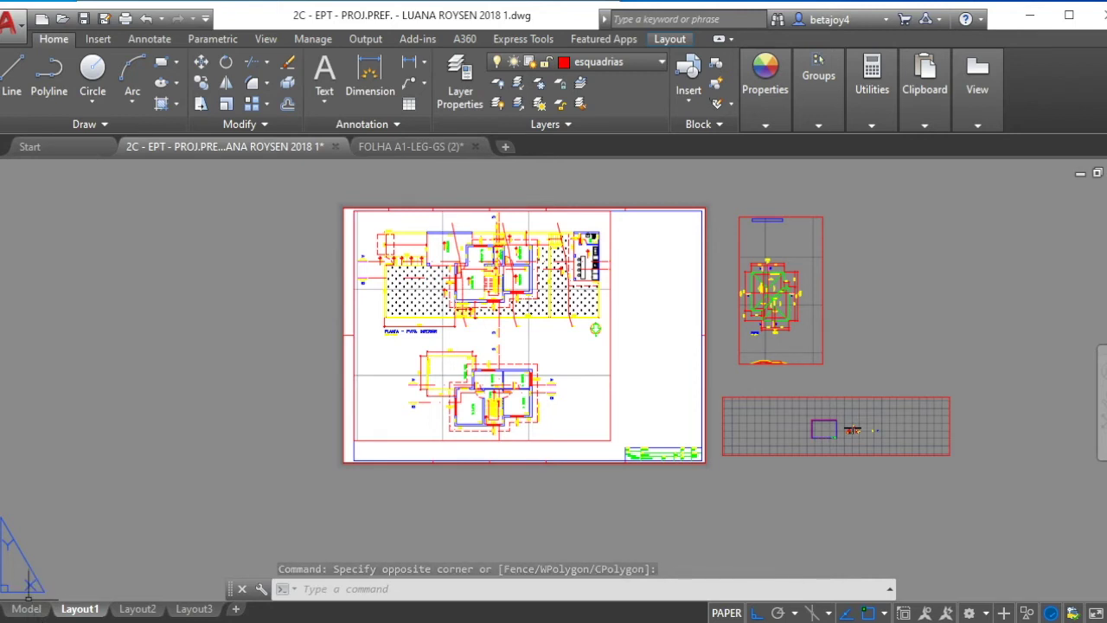
{"action": "left_click", "coordinate": [803, 241]}
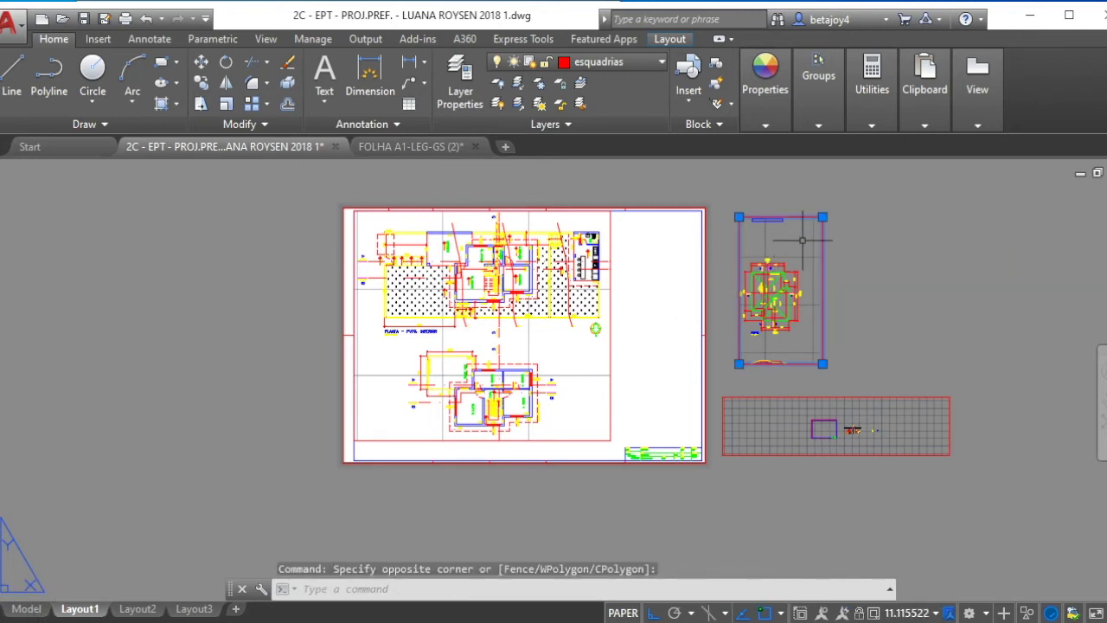
{"action": "type", "text": "m"}
{"action": "key", "text": "Return"}
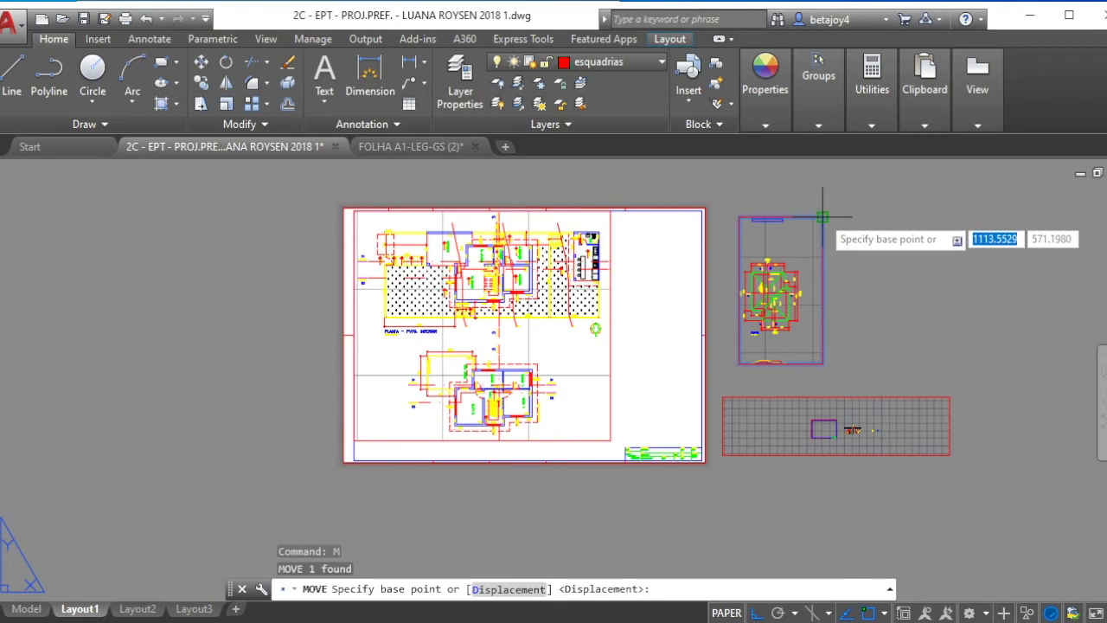
{"action": "left_click", "coordinate": [833, 199]}
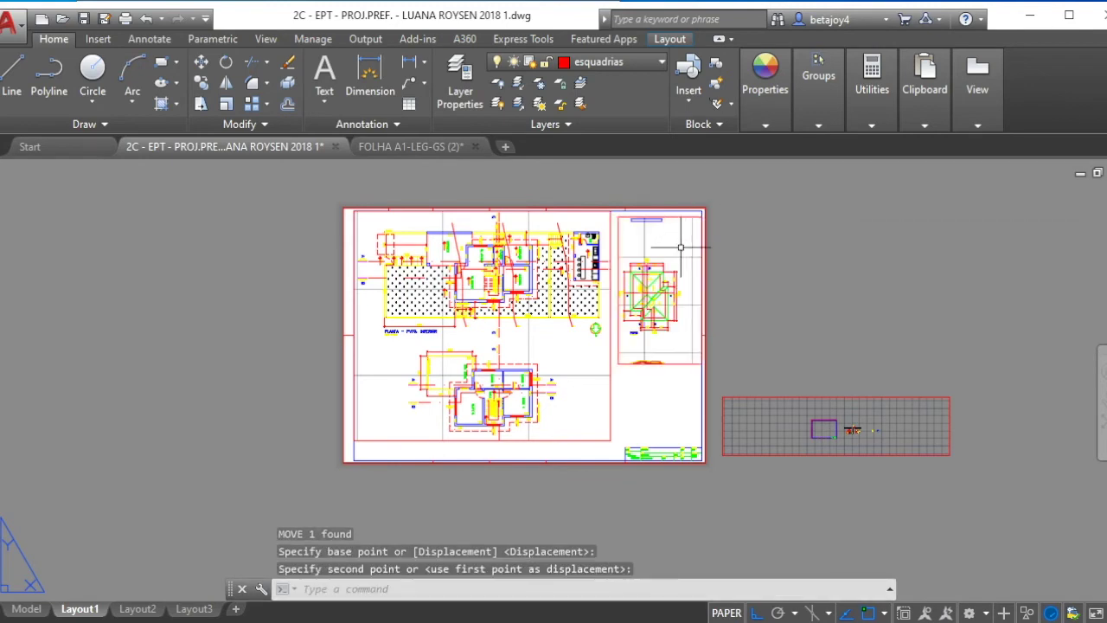
{"action": "scroll", "coordinate": [673, 262], "scroll_direction": "up", "scroll_amount": 2}
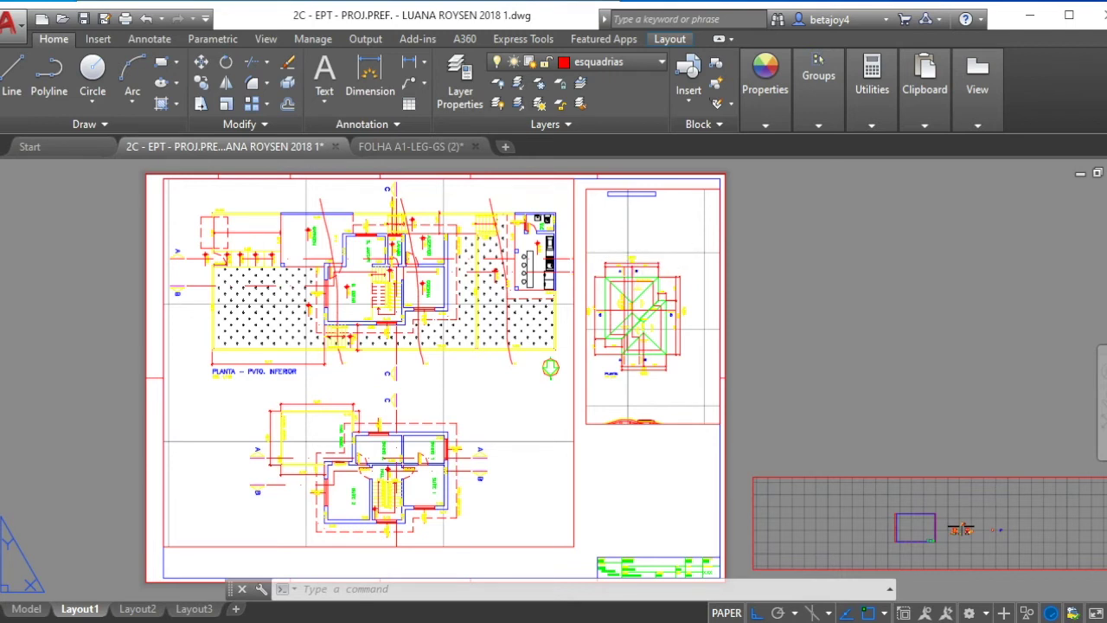
Set the narrow upright viewport with the roof plan to 1:100 using a zoom scale factor of 1000/100xp, ending in paper space
{"action": "double_click", "coordinate": [659, 242]}
{"action": "type", "text": "z"}
{"action": "key", "text": "Return"}
{"action": "type", "text": "s"}
{"action": "key", "text": "Return"}
{"action": "type", "text": "1000/100xp"}
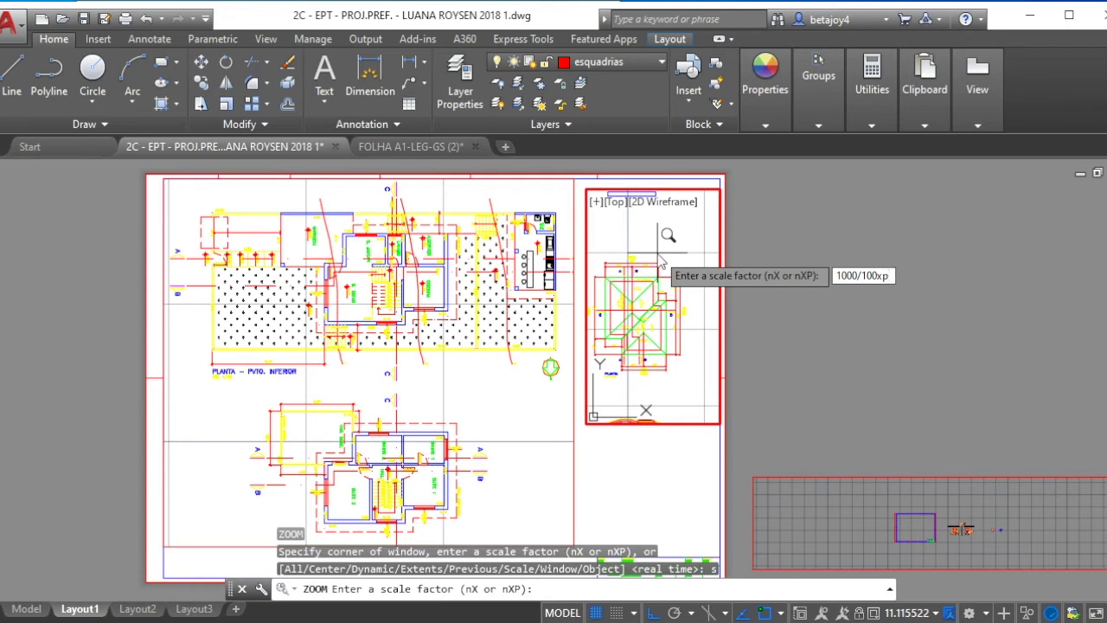
{"action": "key", "text": "Return"}
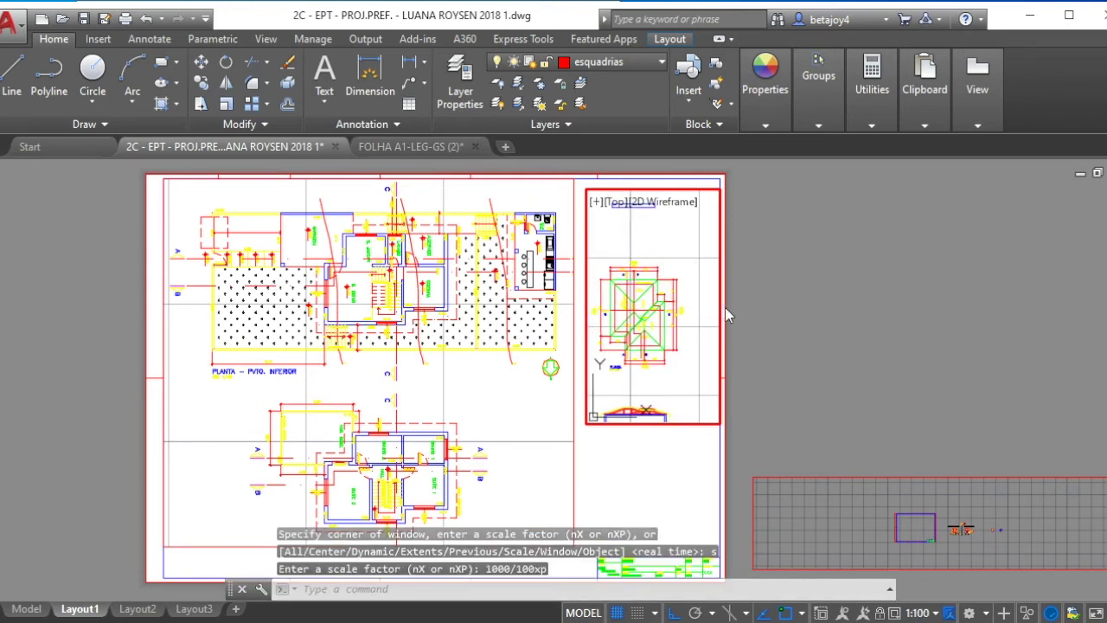
{"action": "double_click", "coordinate": [748, 293]}
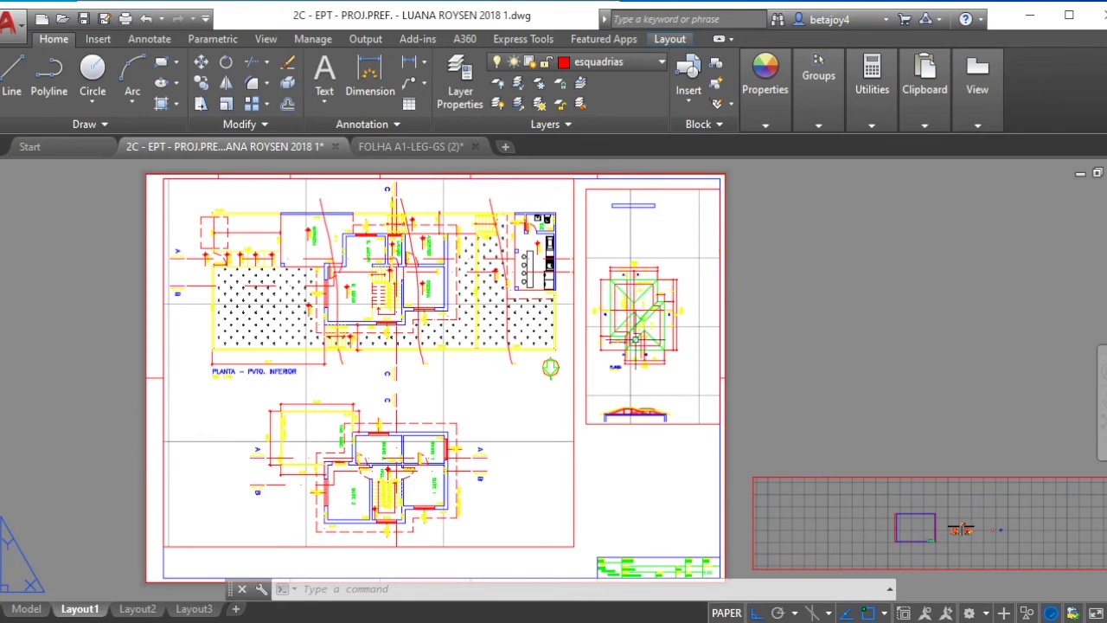
Explode the title block in the sheet's lower corner into separate lines and texts
{"action": "scroll", "coordinate": [674, 553], "scroll_direction": "up", "scroll_amount": 6}
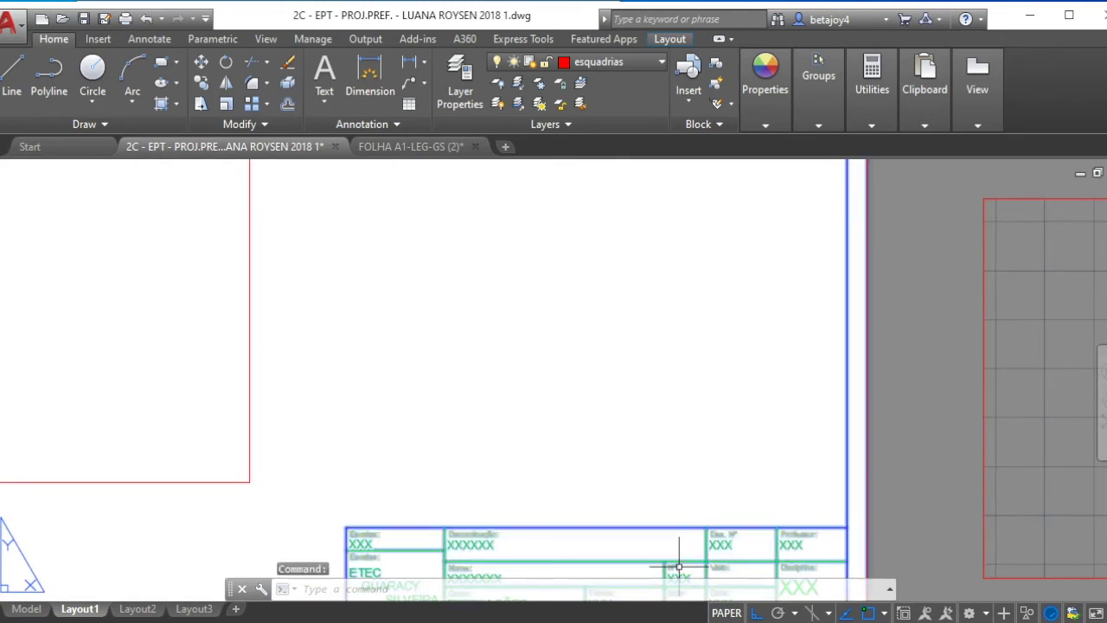
{"action": "scroll", "coordinate": [619, 347], "scroll_direction": "down", "scroll_amount": 5}
{"action": "scroll", "coordinate": [678, 442], "scroll_direction": "up", "scroll_amount": 5}
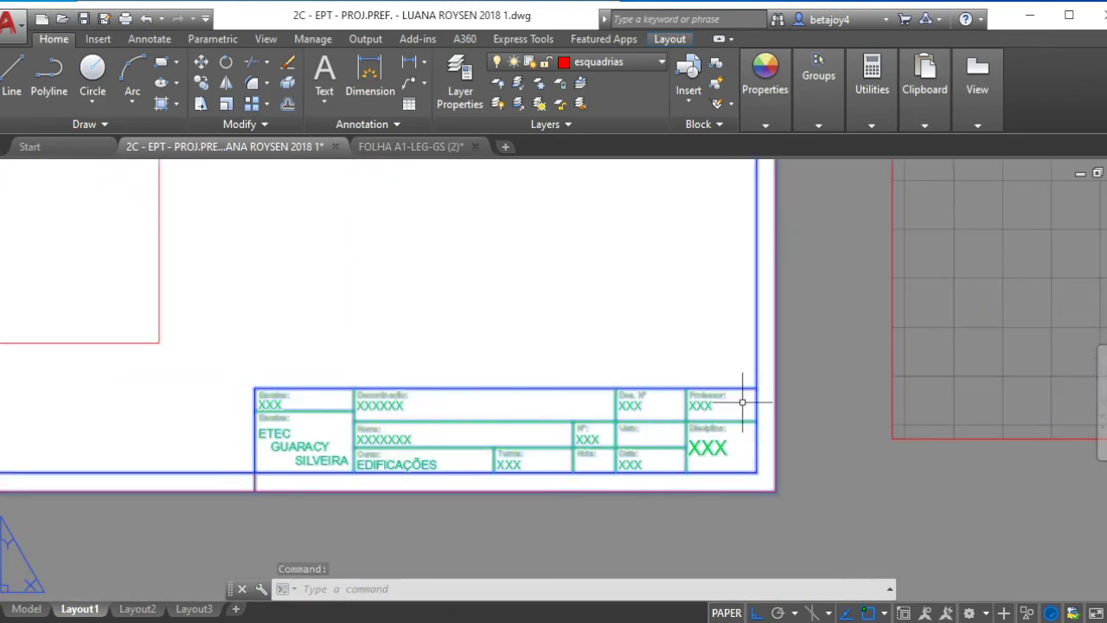
{"action": "type", "text": "x"}
{"action": "key", "text": "Return"}
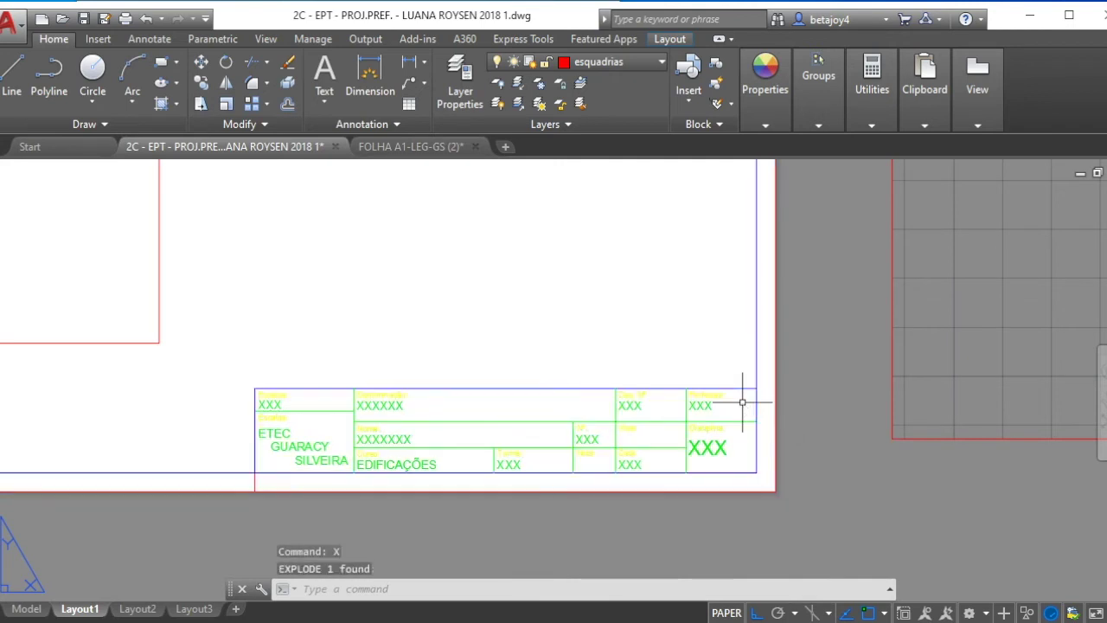
{"action": "left_click", "coordinate": [743, 402]}
{"action": "left_click", "coordinate": [732, 376]}
{"action": "key", "text": "Escape"}
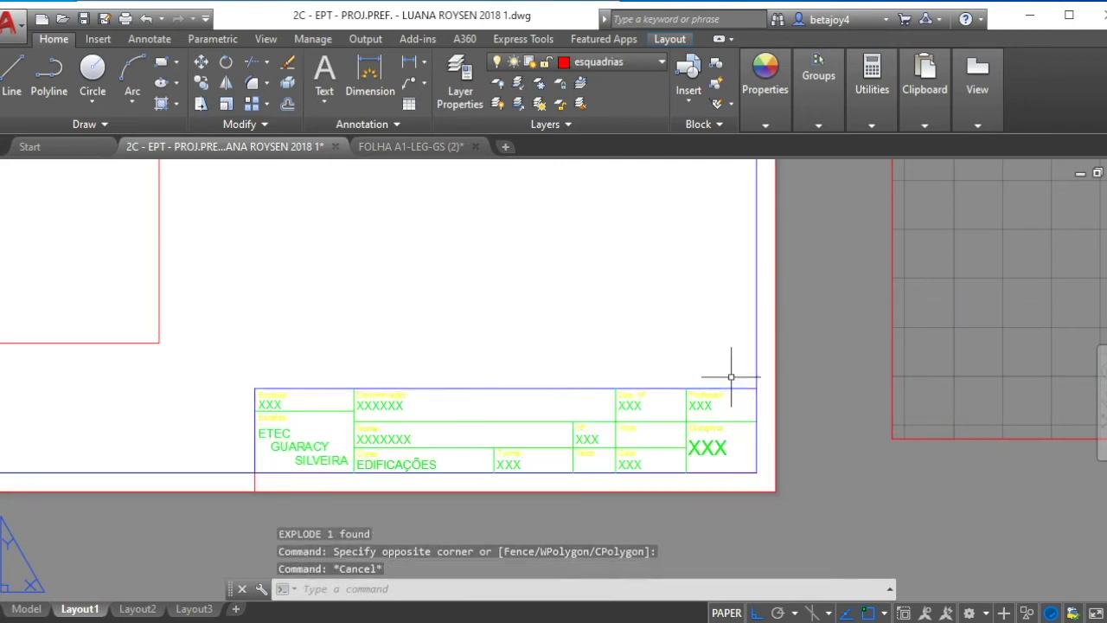
{"action": "left_click", "coordinate": [651, 405]}
{"action": "left_click", "coordinate": [628, 401]}
{"action": "key", "text": "Escape"}
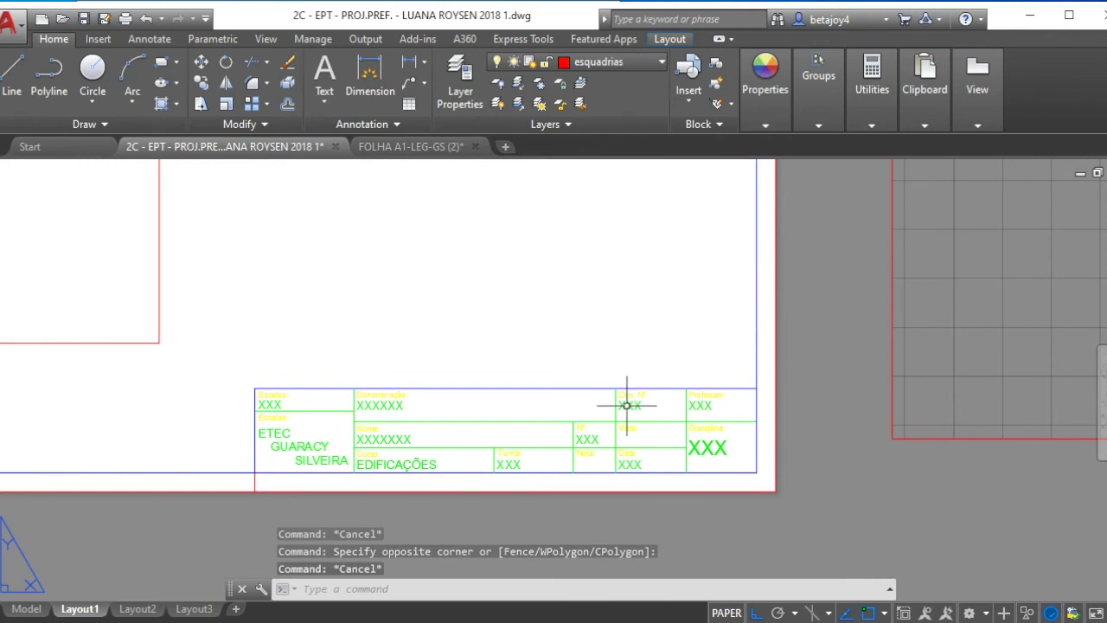
Open the XXX placeholder under Professor in the title block for text editing
{"action": "type", "text": "ed"}
{"action": "key", "text": "Return"}
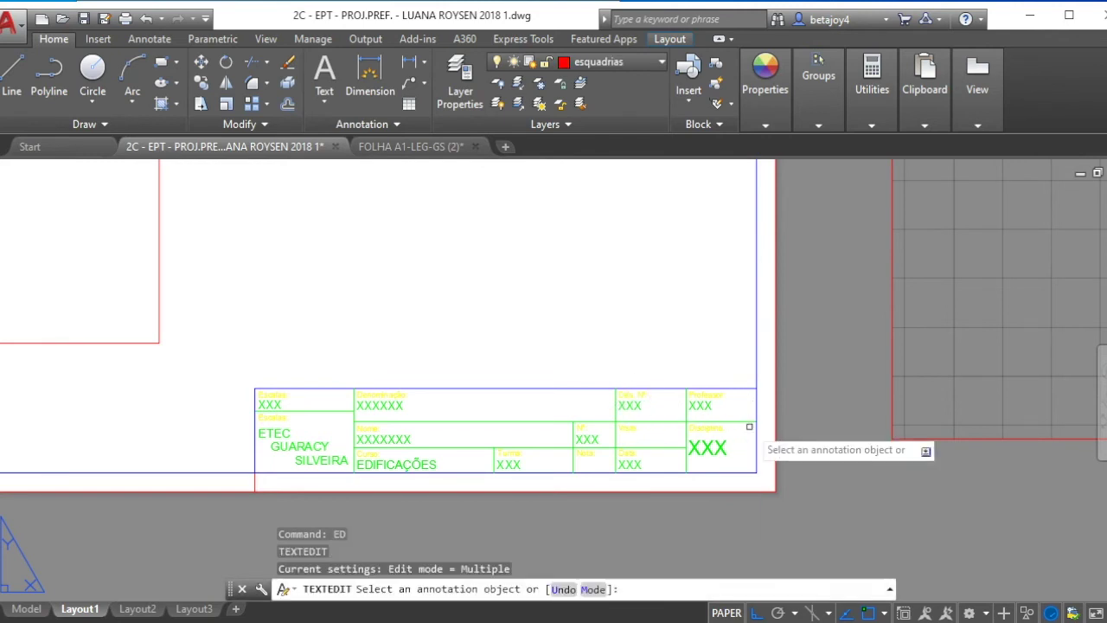
{"action": "left_click", "coordinate": [700, 410]}
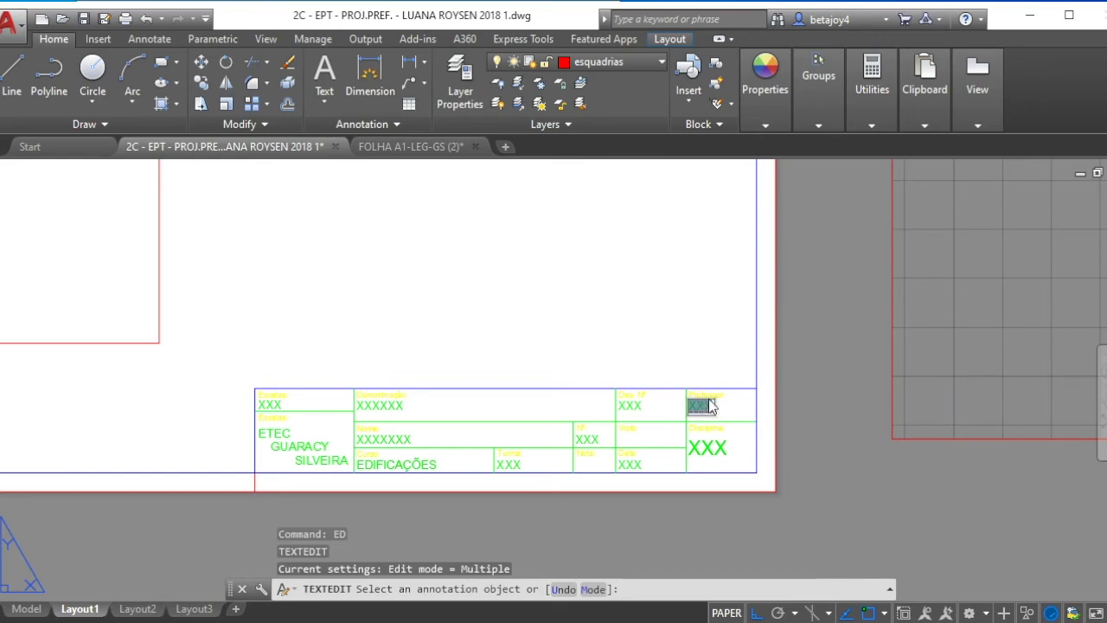
{"action": "key", "text": "Escape"}
{"action": "key", "text": "Escape"}
Examine the title block fields one by one, from Escalas, Denominação and Nome to Des. Nº, Data, Professor and Disciplina
{"action": "scroll", "coordinate": [260, 398], "scroll_direction": "up", "scroll_amount": 6}
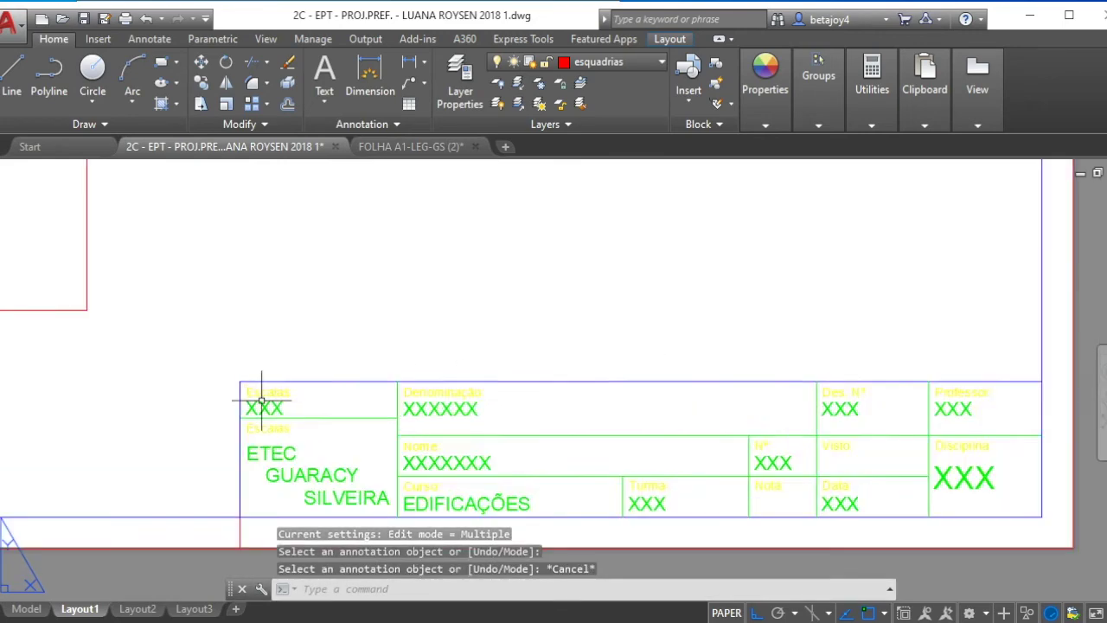
{"action": "scroll", "coordinate": [327, 423], "scroll_direction": "down", "scroll_amount": 1}
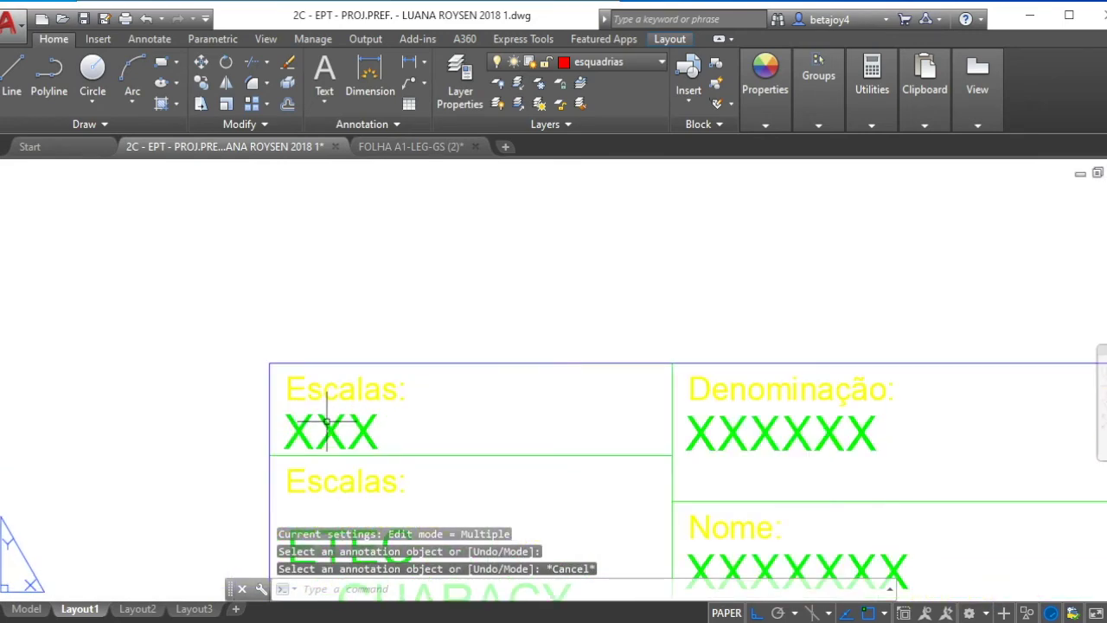
{"action": "scroll", "coordinate": [327, 423], "scroll_direction": "down", "scroll_amount": 1}
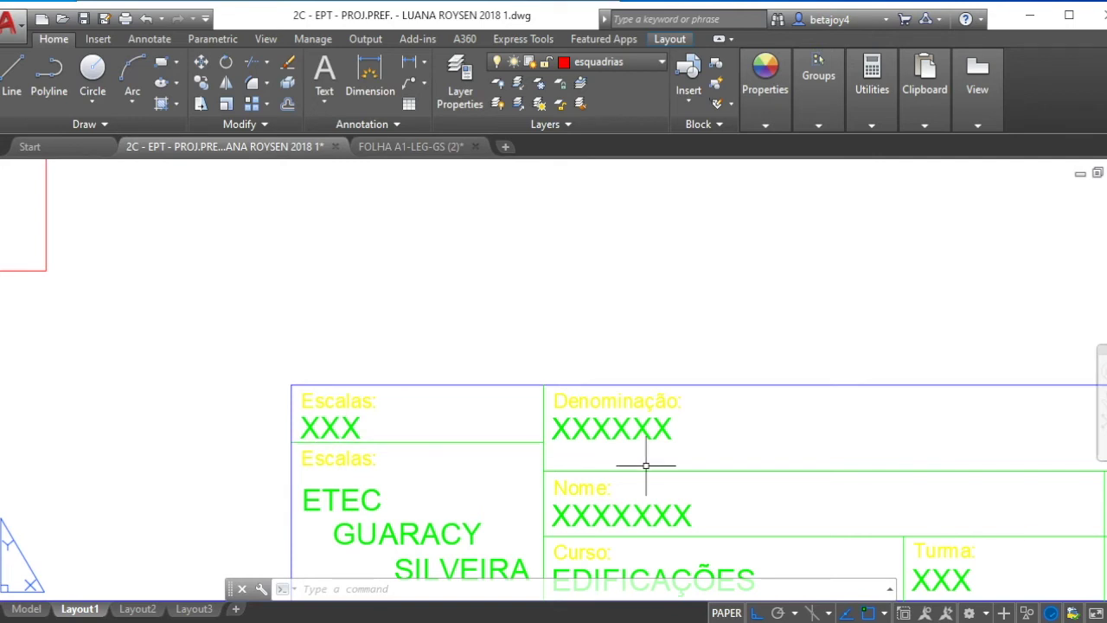
{"action": "scroll", "coordinate": [705, 447], "scroll_direction": "up", "scroll_amount": 1}
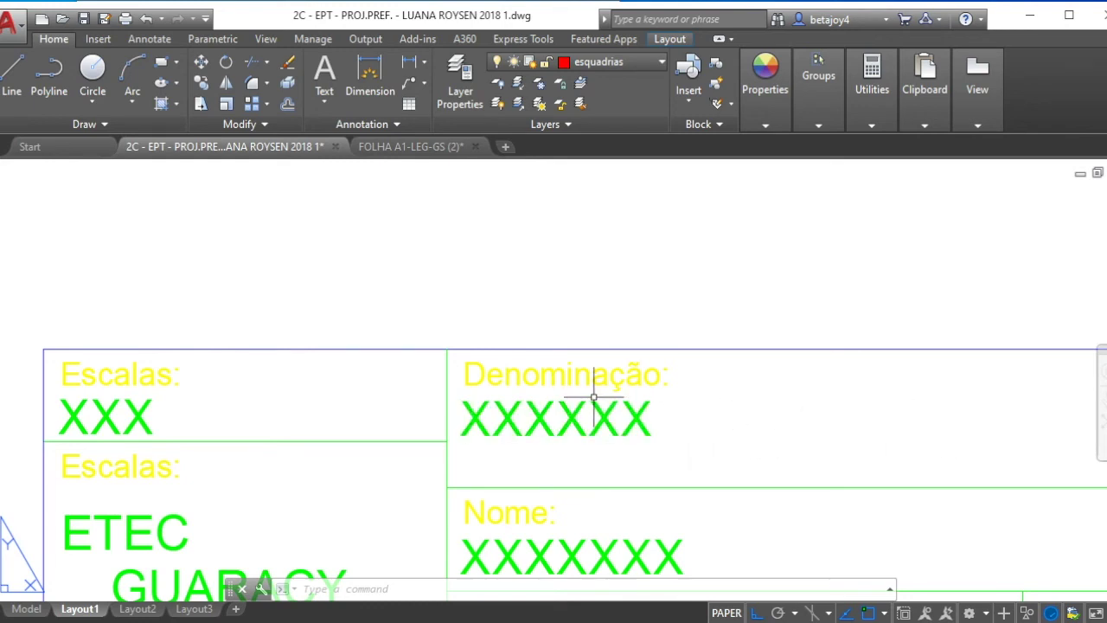
{"action": "scroll", "coordinate": [366, 292], "scroll_direction": "down", "scroll_amount": 3}
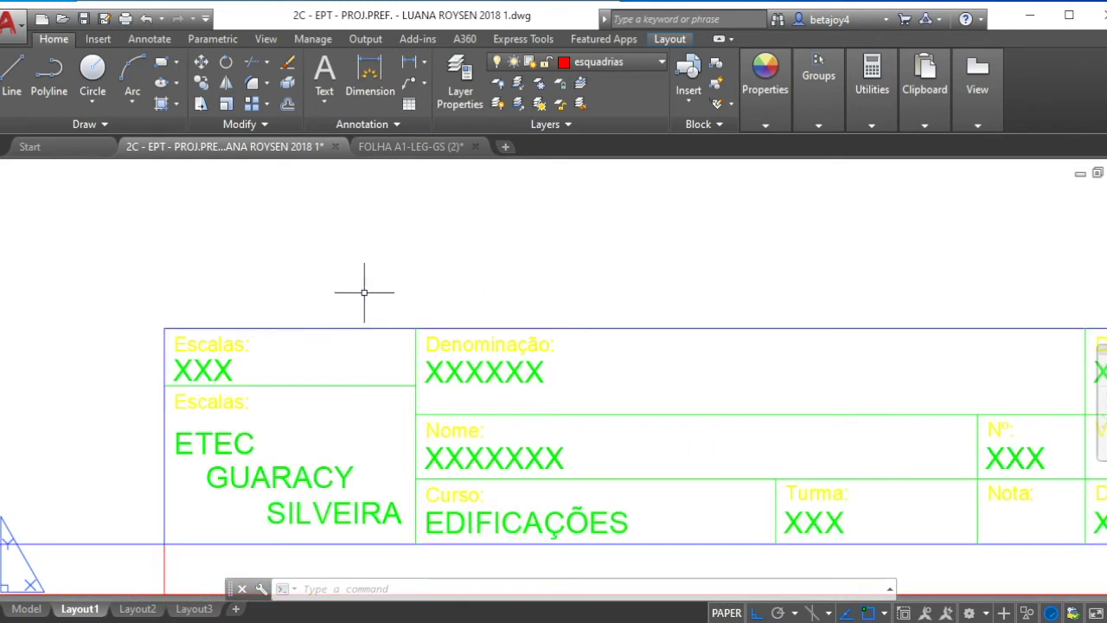
{"action": "scroll", "coordinate": [506, 382], "scroll_direction": "up", "scroll_amount": 2}
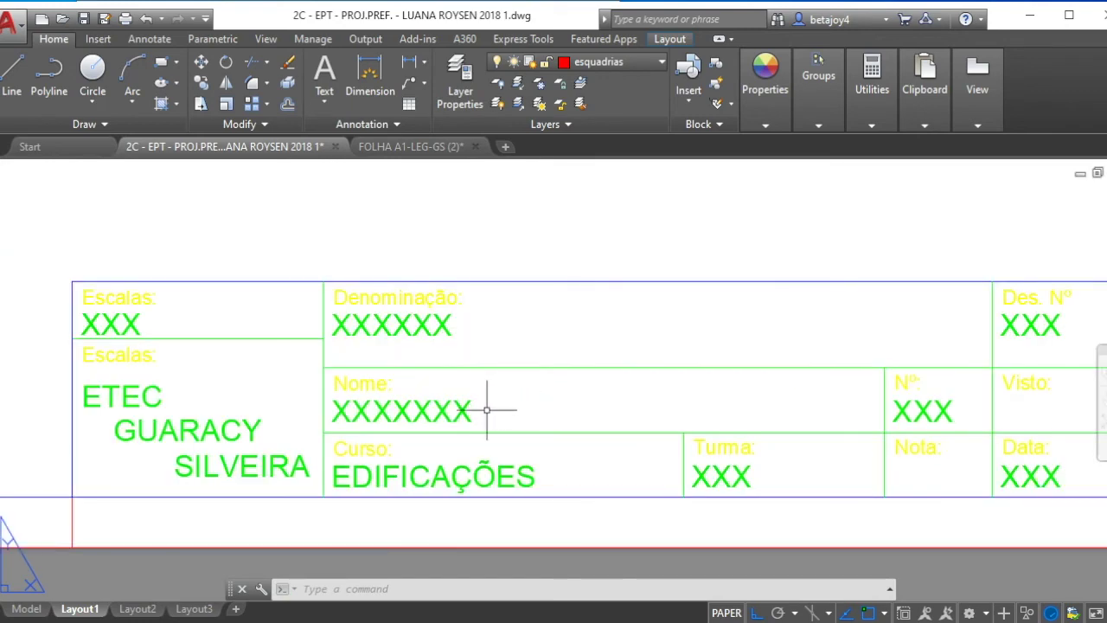
{"action": "scroll", "coordinate": [490, 411], "scroll_direction": "up", "scroll_amount": 2}
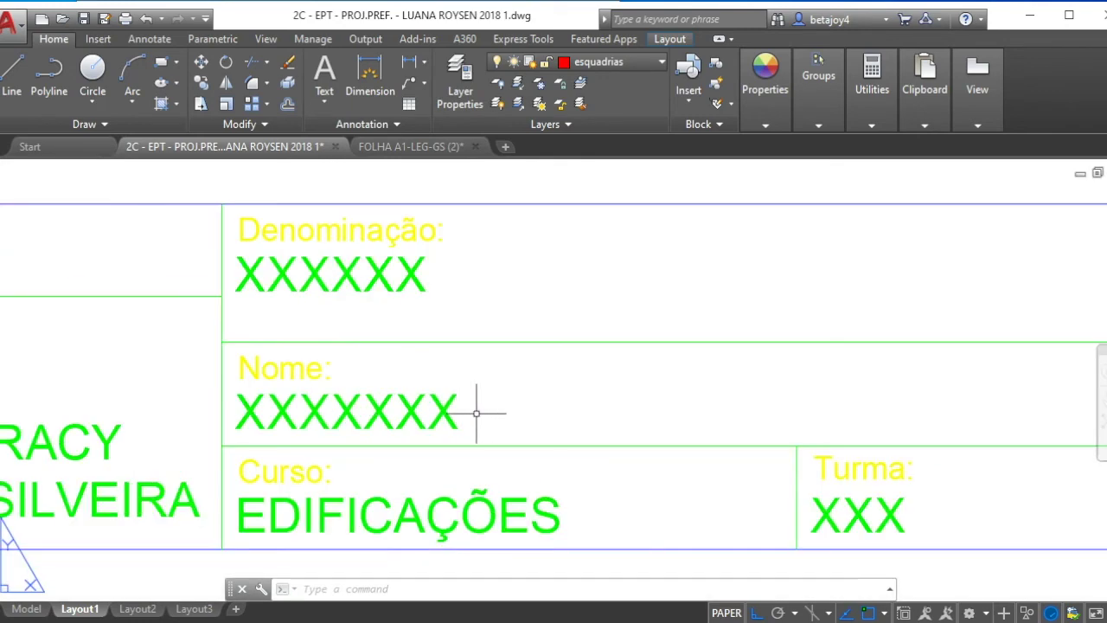
{"action": "scroll", "coordinate": [476, 414], "scroll_direction": "down", "scroll_amount": 2}
{"action": "scroll", "coordinate": [804, 482], "scroll_direction": "up", "scroll_amount": 2}
{"action": "scroll", "coordinate": [504, 457], "scroll_direction": "down", "scroll_amount": 2}
{"action": "scroll", "coordinate": [939, 457], "scroll_direction": "up", "scroll_amount": 2}
{"action": "scroll", "coordinate": [1026, 459], "scroll_direction": "up", "scroll_amount": 2}
{"action": "scroll", "coordinate": [568, 487], "scroll_direction": "down", "scroll_amount": 2}
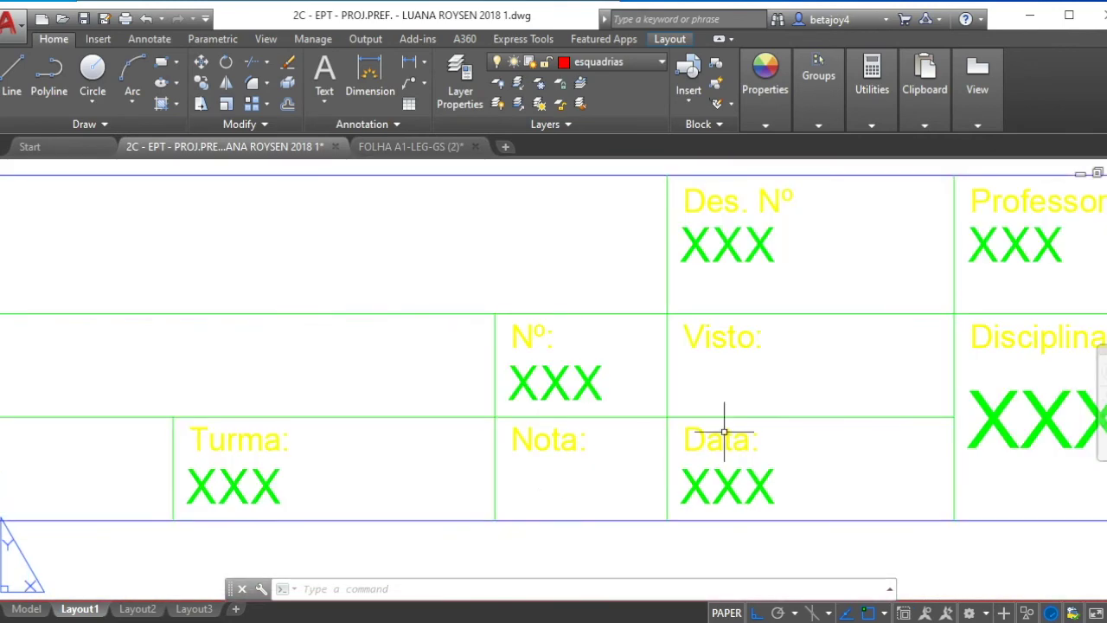
{"action": "scroll", "coordinate": [725, 431], "scroll_direction": "down", "scroll_amount": 2}
{"action": "scroll", "coordinate": [939, 415], "scroll_direction": "up", "scroll_amount": 2}
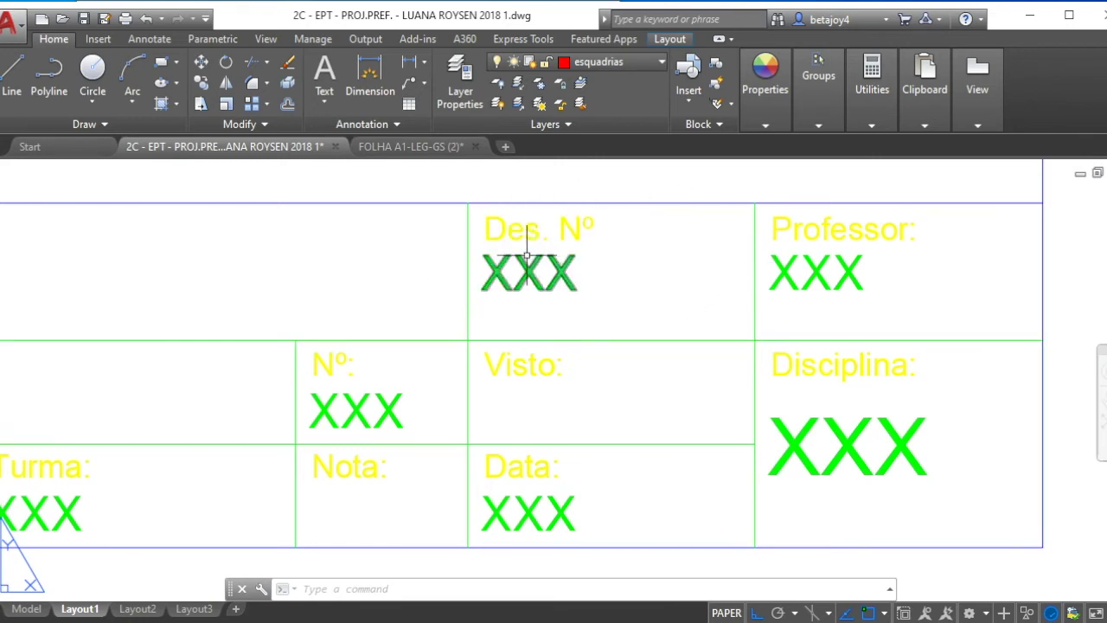
{"action": "mouse_move", "coordinate": [525, 257]}
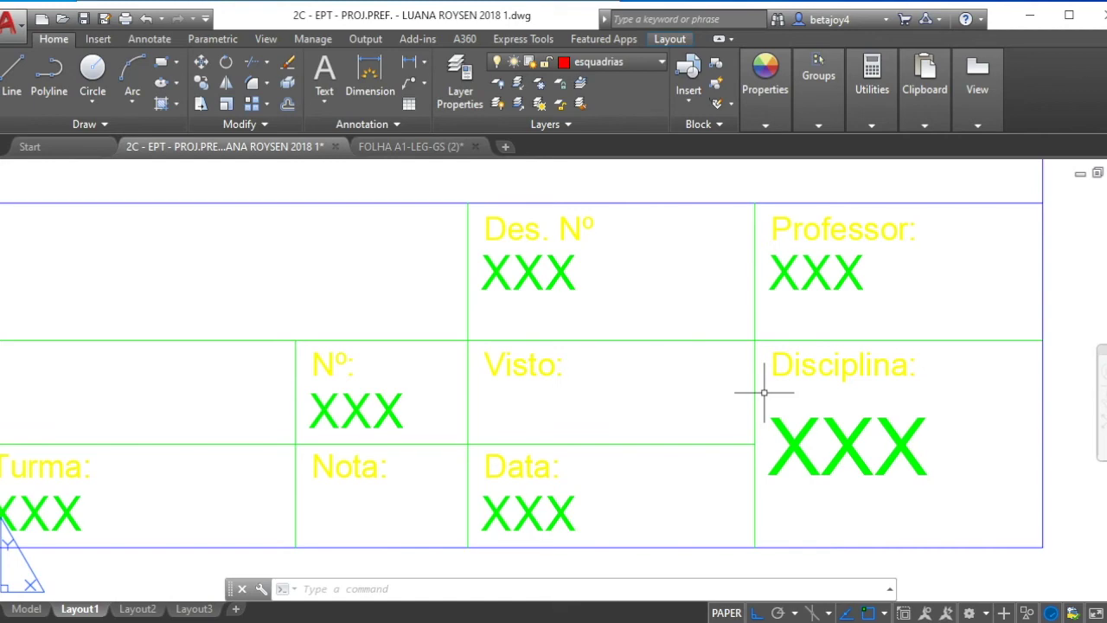
{"action": "scroll", "coordinate": [764, 392], "scroll_direction": "down", "scroll_amount": 8}
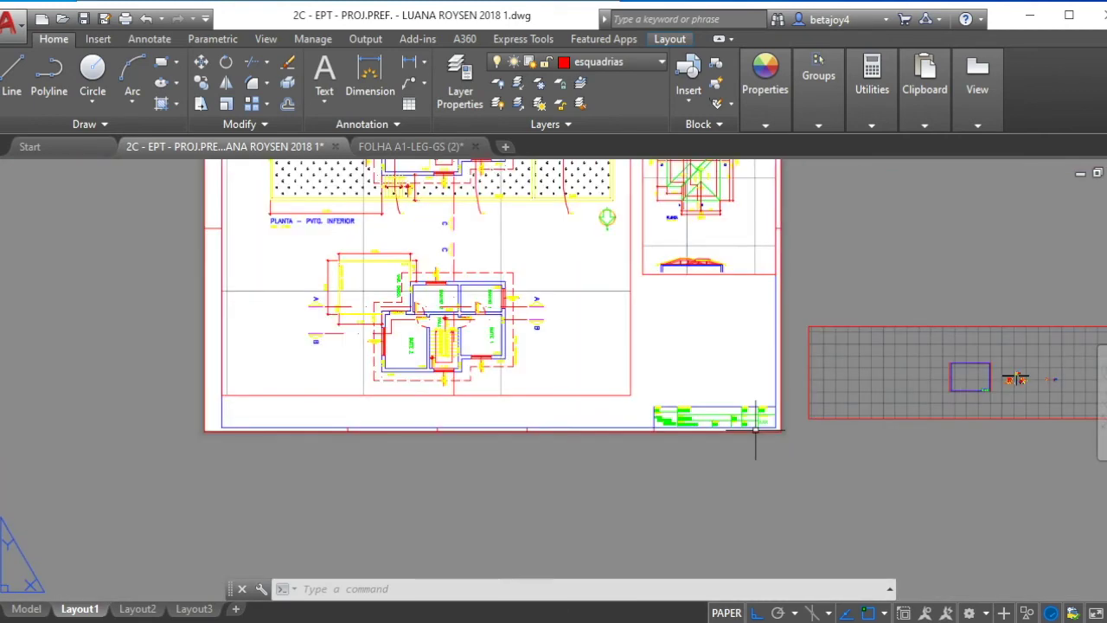
{"action": "scroll", "coordinate": [755, 430], "scroll_direction": "down", "scroll_amount": 2}
{"action": "scroll", "coordinate": [781, 199], "scroll_direction": "up", "scroll_amount": 2}
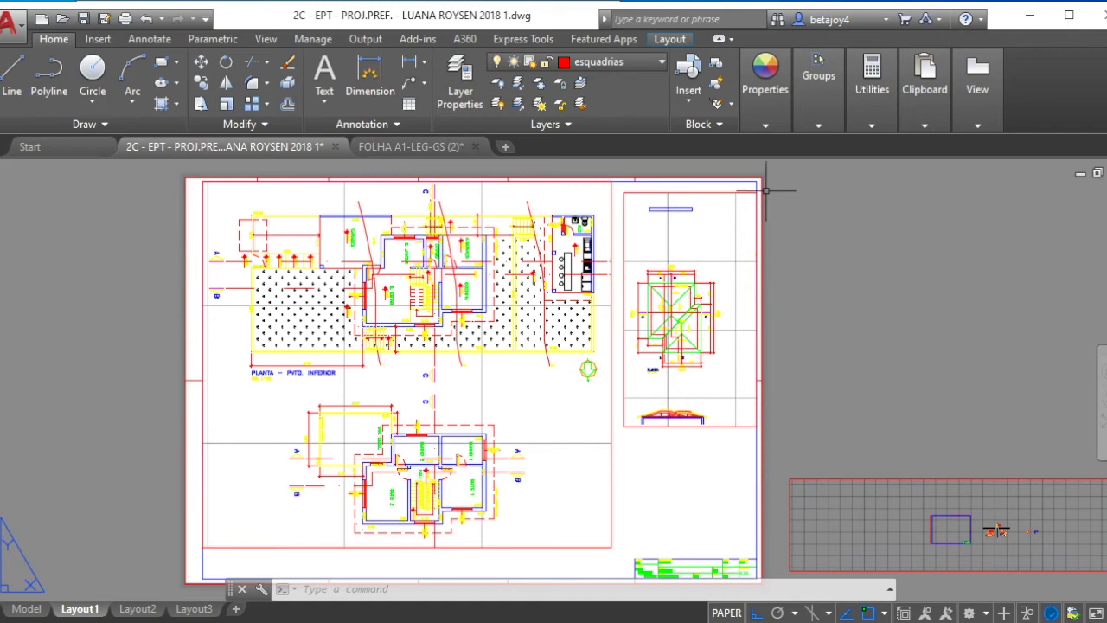
{"action": "left_click", "coordinate": [718, 188]}
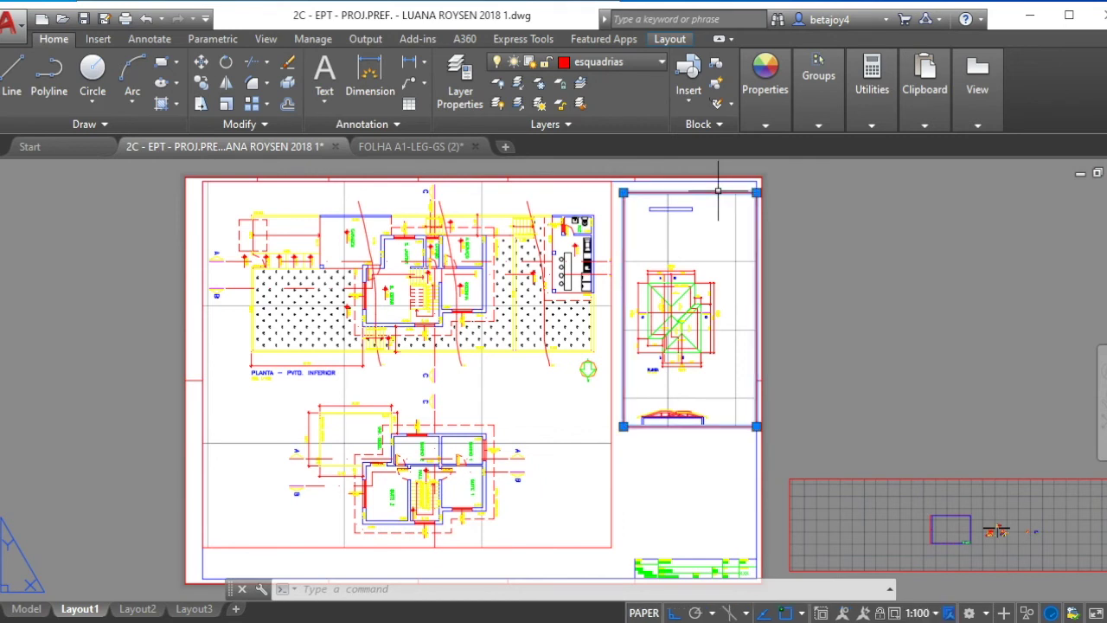
{"action": "left_click", "coordinate": [611, 202]}
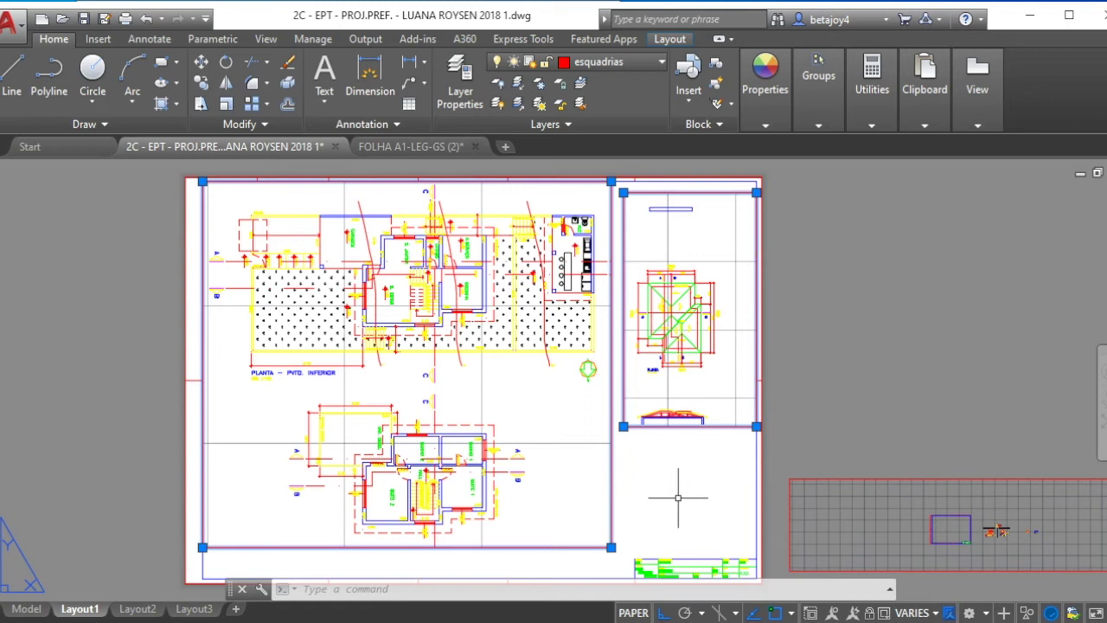
{"action": "key", "text": "Escape"}
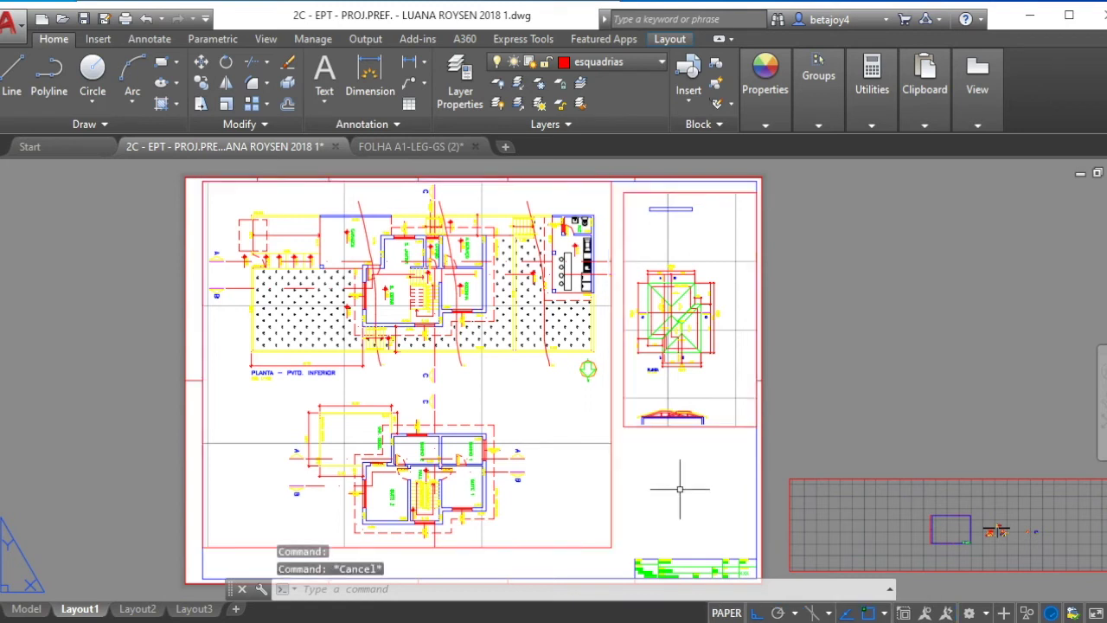
Stretch the narrow viewport's left edge about 56 mm outward, over the large viewport
{"action": "left_click", "coordinate": [624, 400]}
{"action": "left_click", "coordinate": [623, 426]}
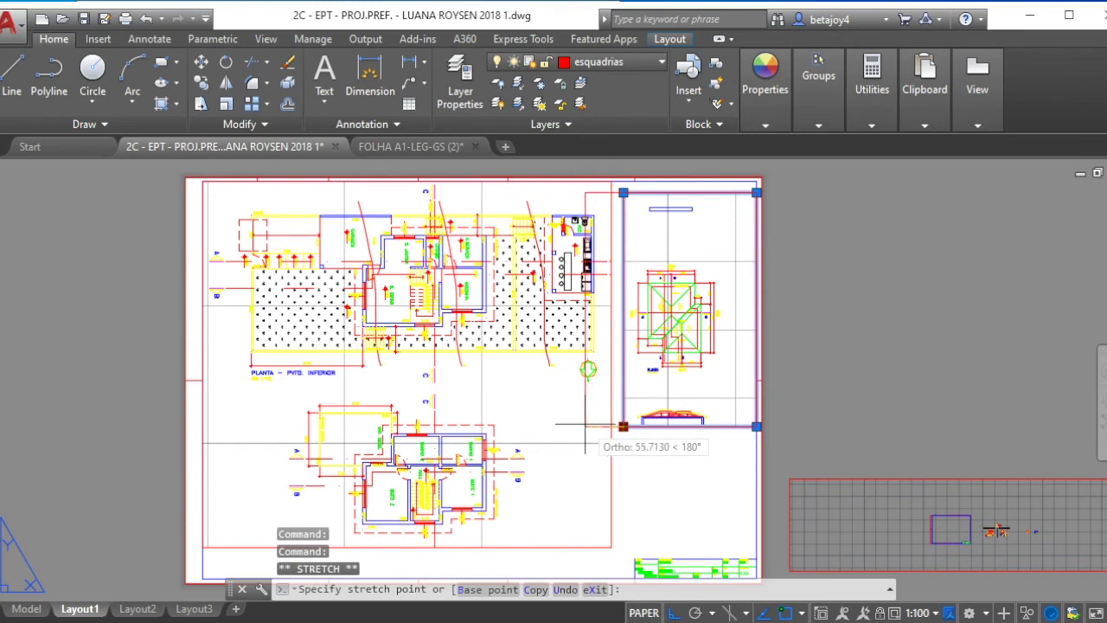
{"action": "left_click", "coordinate": [585, 425]}
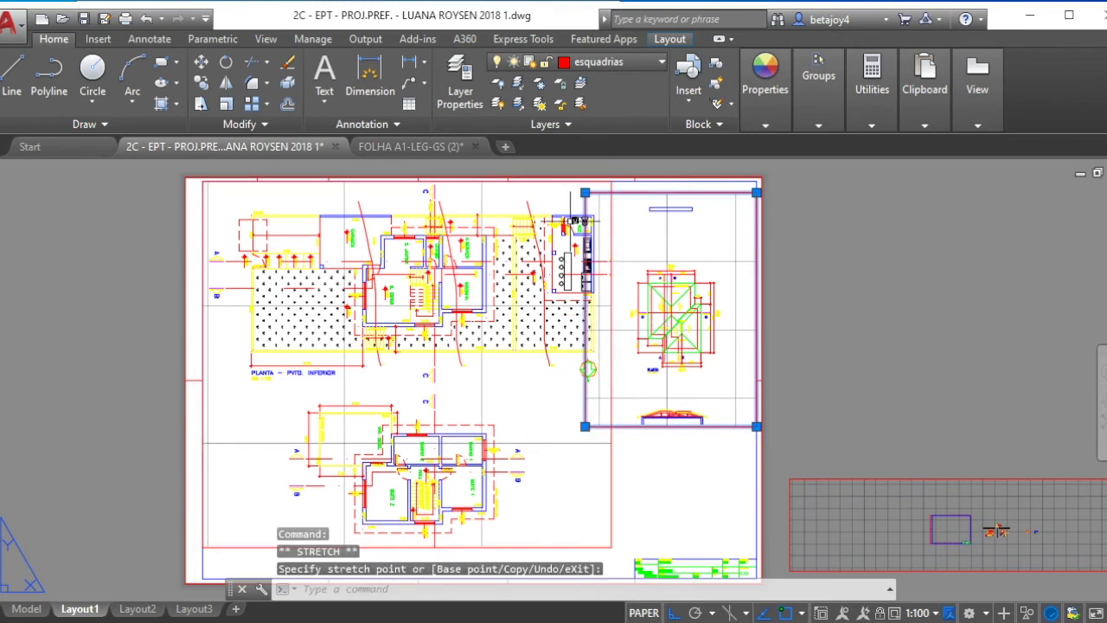
{"action": "key", "text": "Escape"}
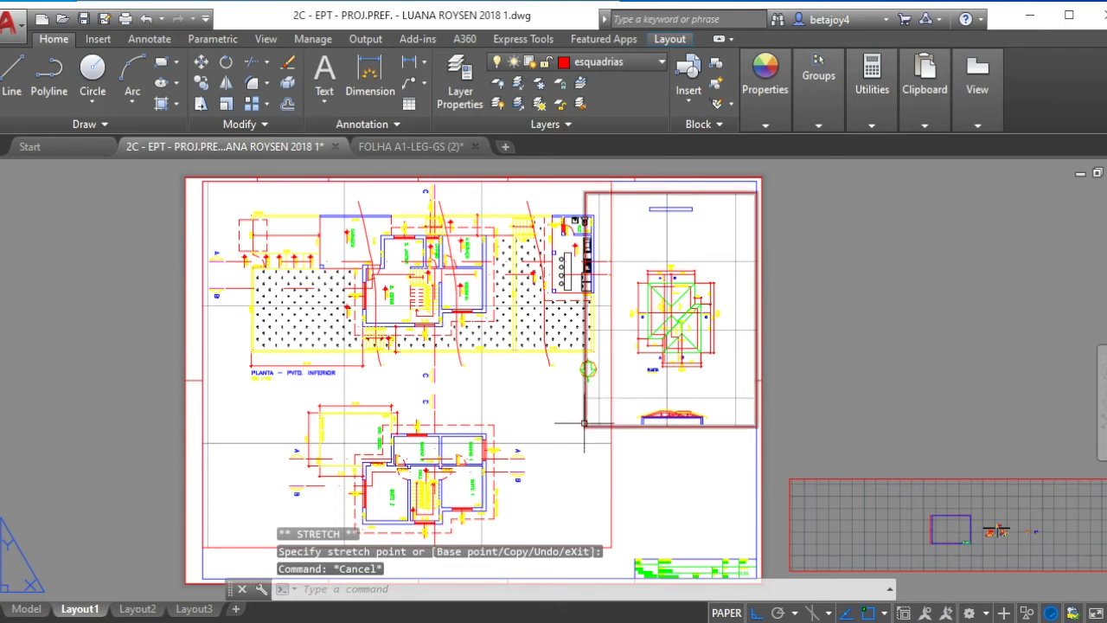
Stretch the narrow viewport's left edge onto the large viewport's right edge so the two share one border
{"action": "left_click", "coordinate": [586, 424]}
{"action": "left_click", "coordinate": [585, 425]}
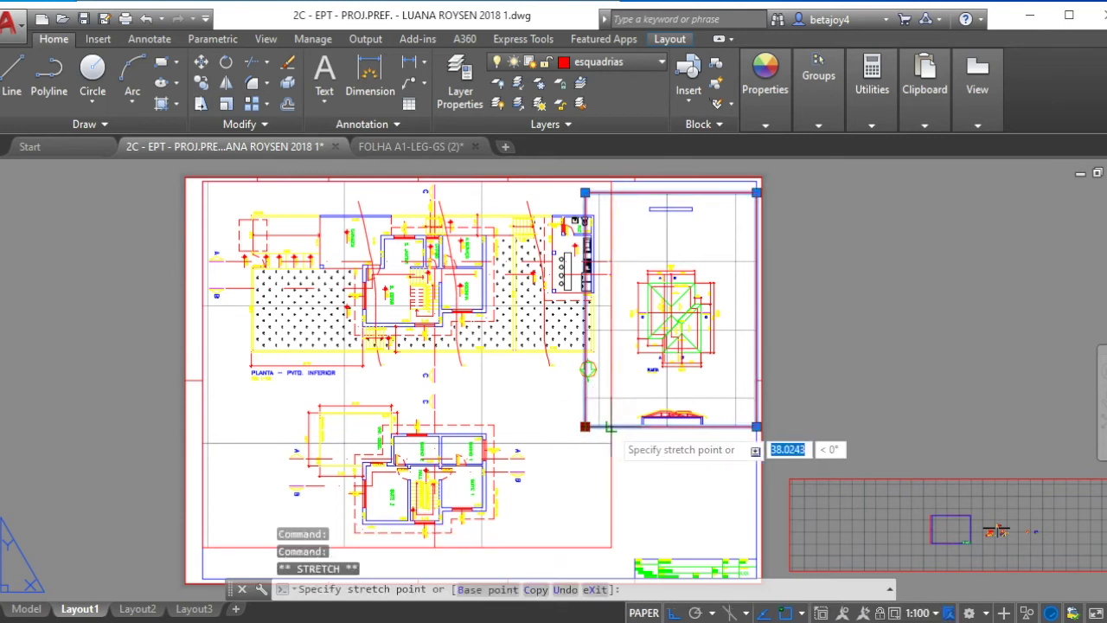
{"action": "left_click", "coordinate": [612, 425]}
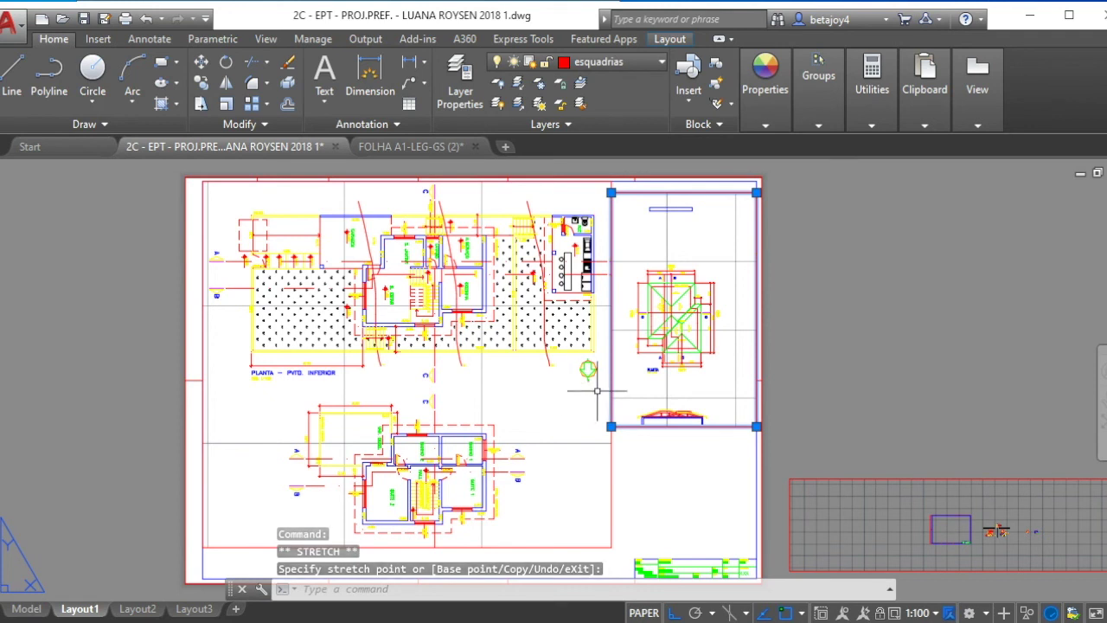
Assign both the narrow and the large viewport to the Defpoints layer
{"action": "left_click", "coordinate": [612, 466]}
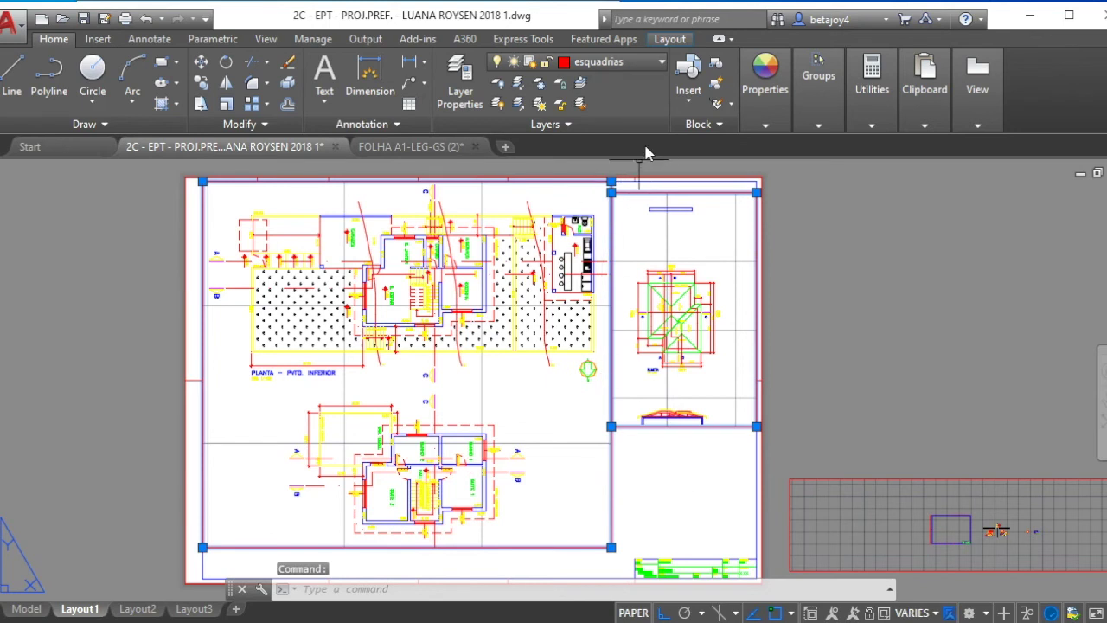
{"action": "left_click", "coordinate": [652, 62]}
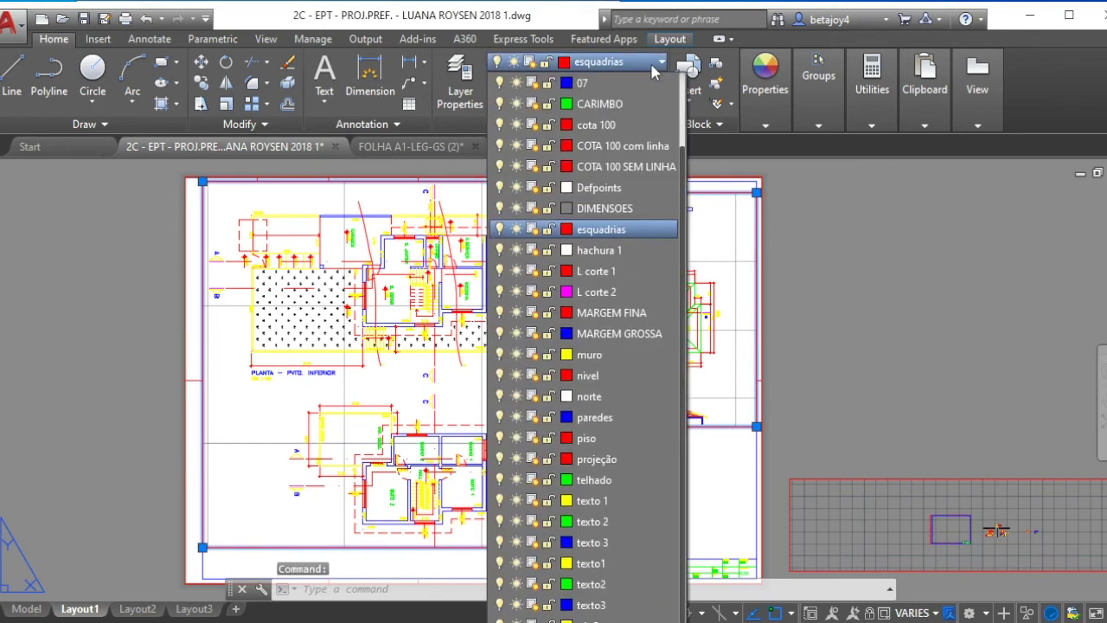
{"action": "left_click", "coordinate": [604, 187]}
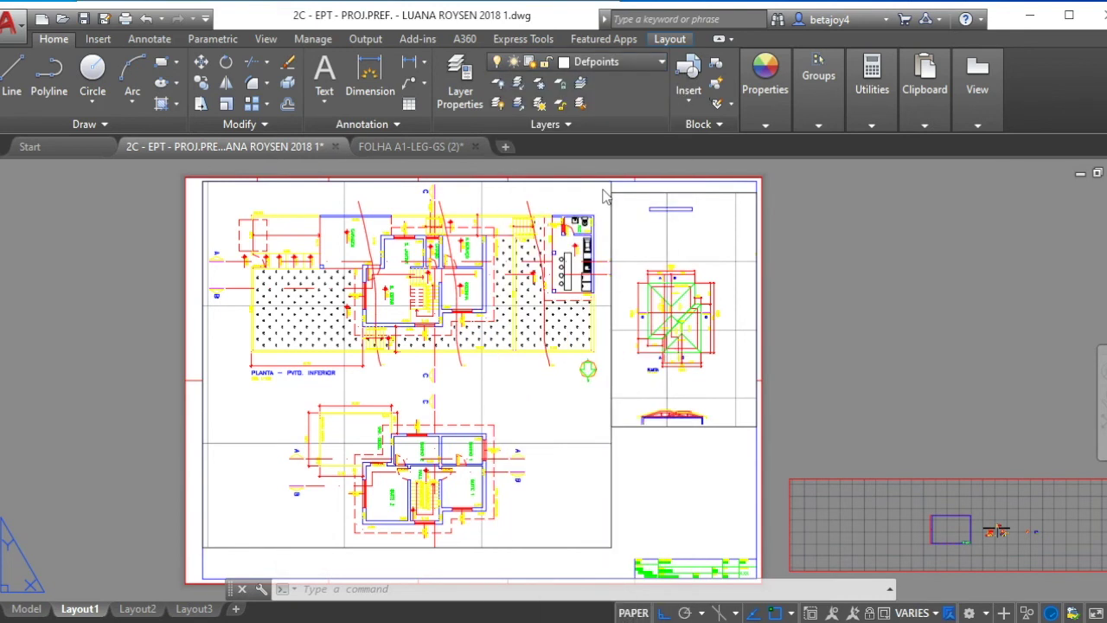
{"action": "key", "text": "Escape"}
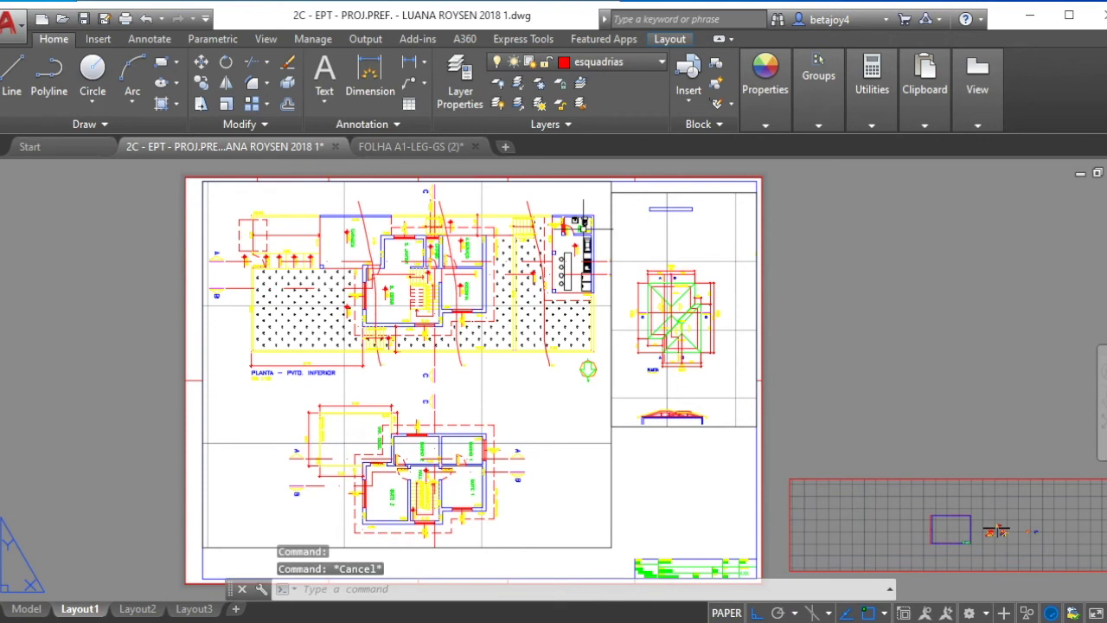
Check the Defpoints layer's plot setting and create a new layer named "nao imprimir"
{"action": "type", "text": "l"}
{"action": "key", "text": "Escape"}
{"action": "type", "text": "la"}
{"action": "key", "text": "Return"}
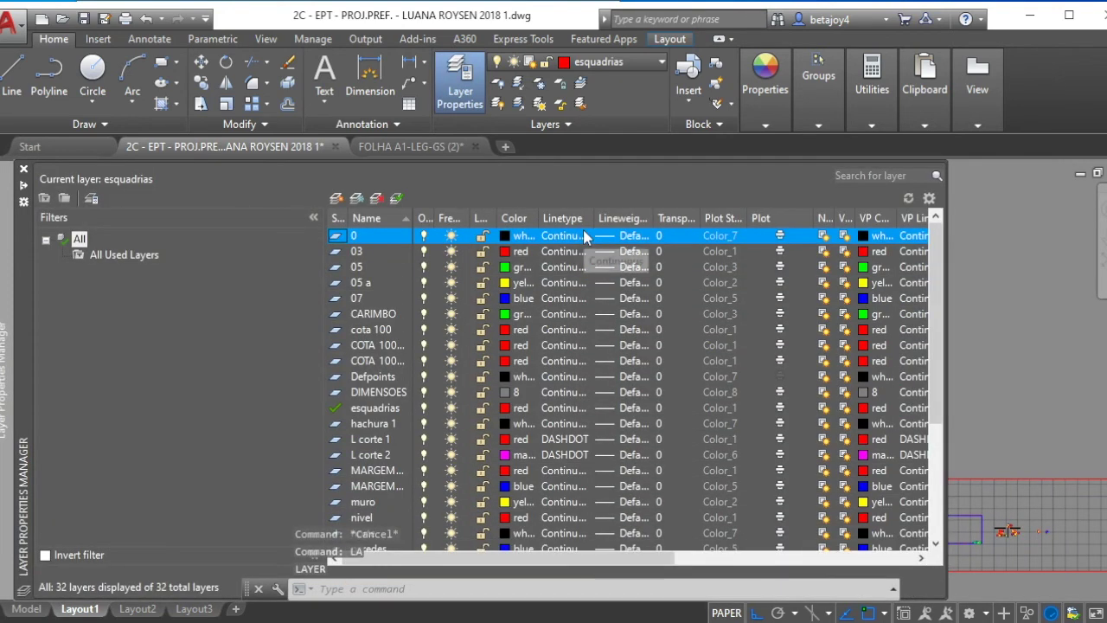
{"action": "left_click", "coordinate": [365, 381]}
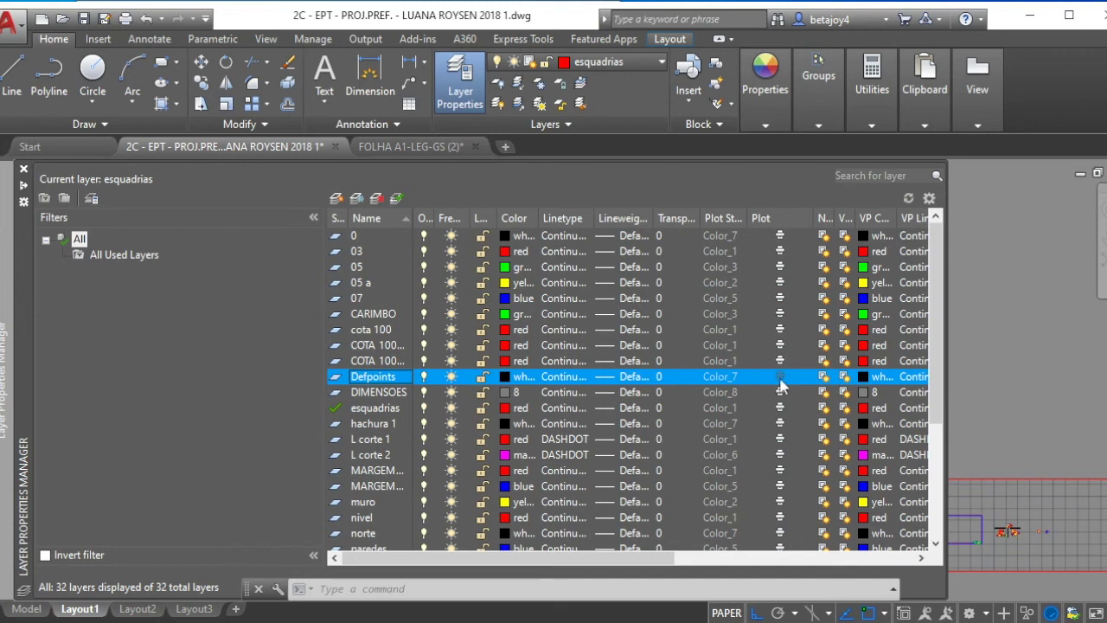
{"action": "left_click", "coordinate": [377, 347]}
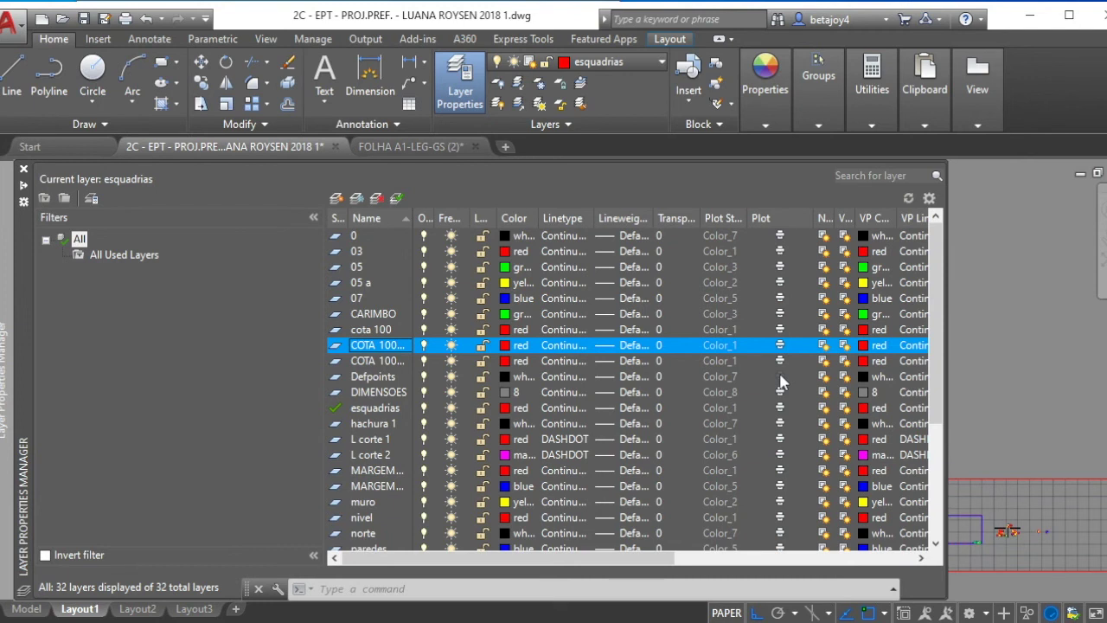
{"action": "left_click", "coordinate": [337, 200]}
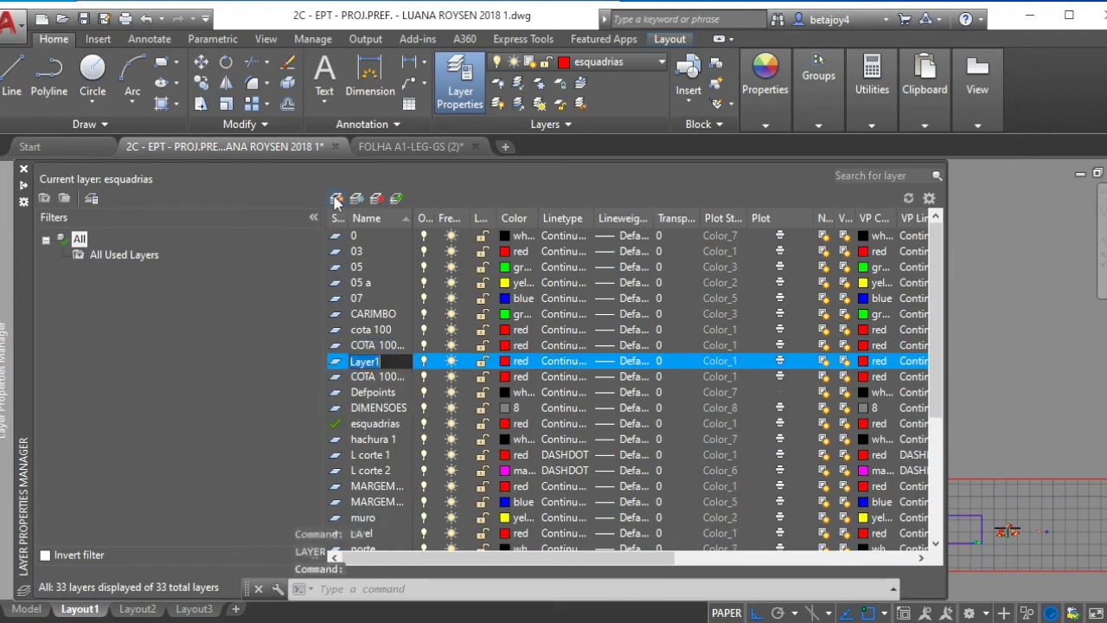
{"action": "type", "text": "nao im"}
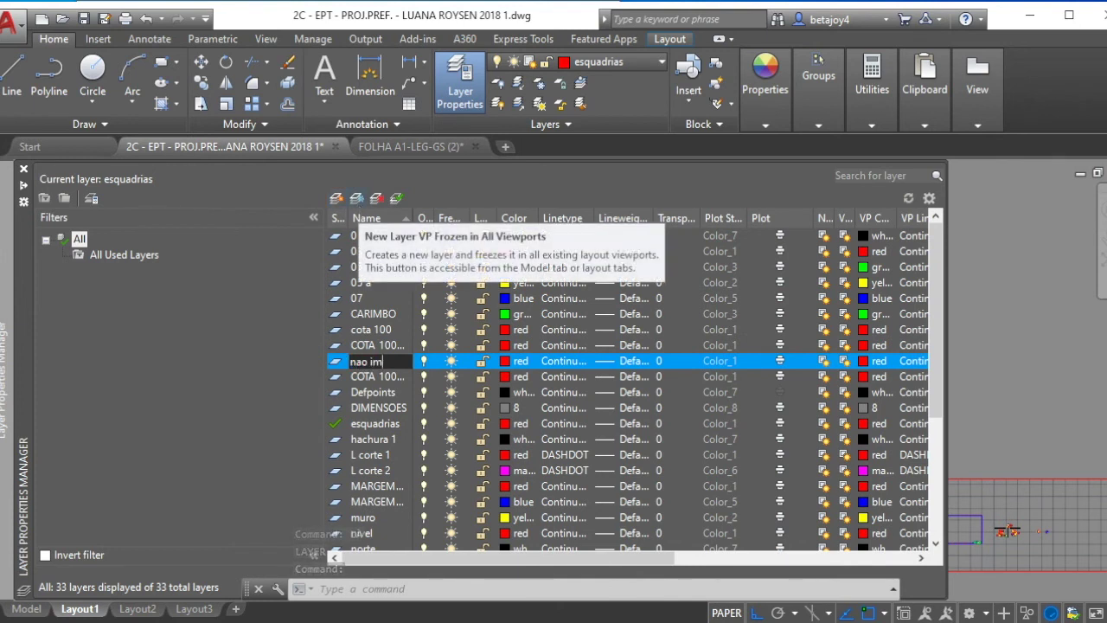
{"action": "type", "text": "primiri..."}
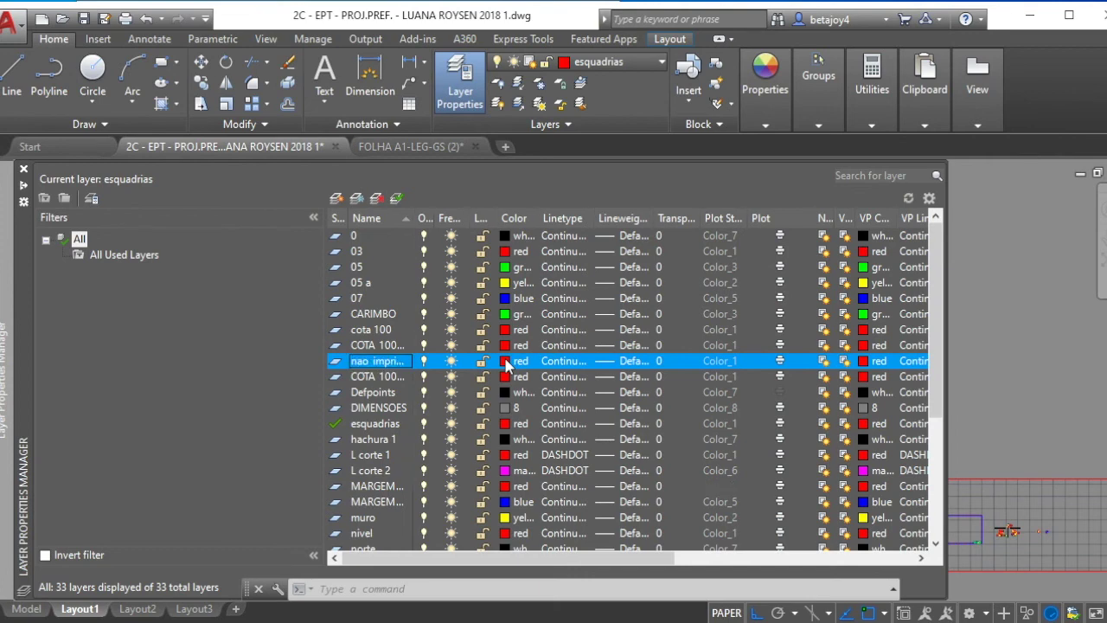
Set the nao imprimir layer's color to magenta and make the layer non-plotting
{"action": "left_click", "coordinate": [509, 365]}
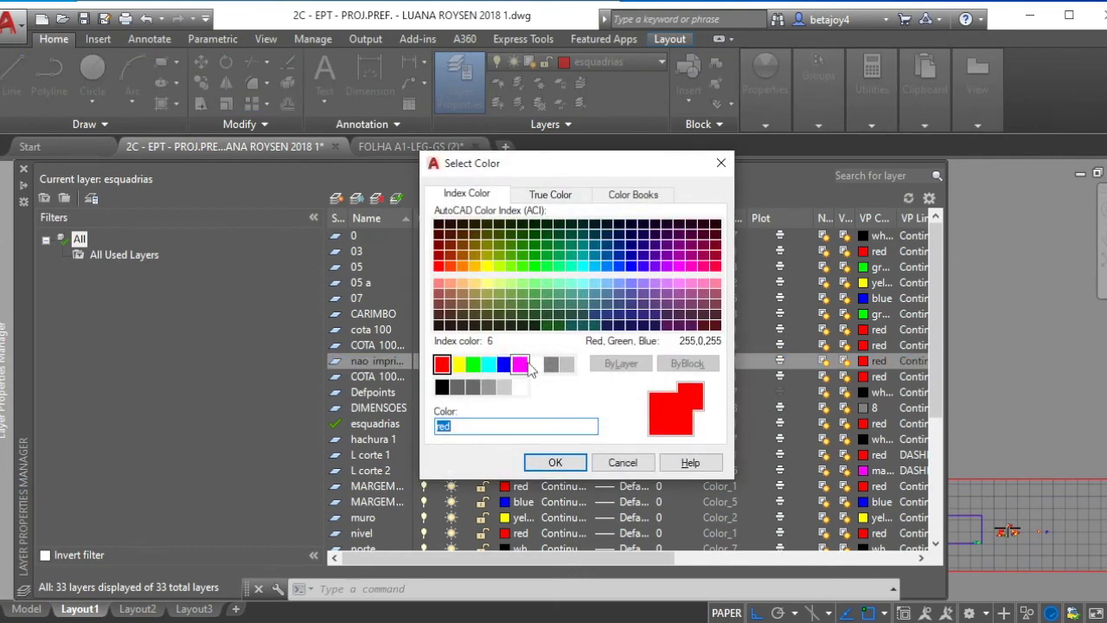
{"action": "left_click", "coordinate": [520, 364]}
{"action": "left_click", "coordinate": [555, 462]}
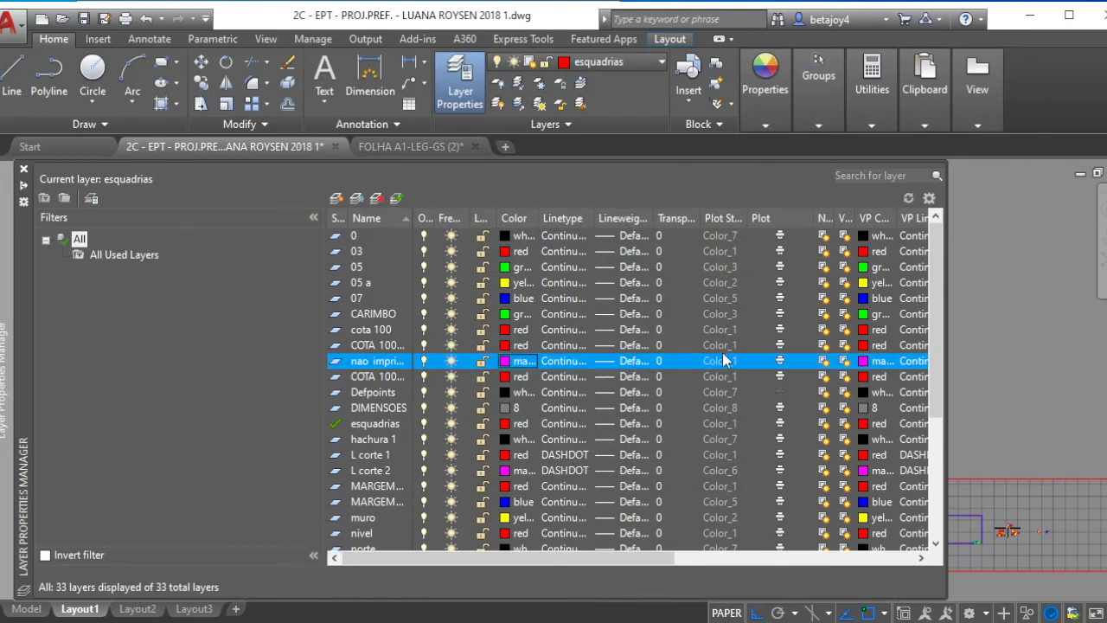
{"action": "left_click", "coordinate": [779, 363]}
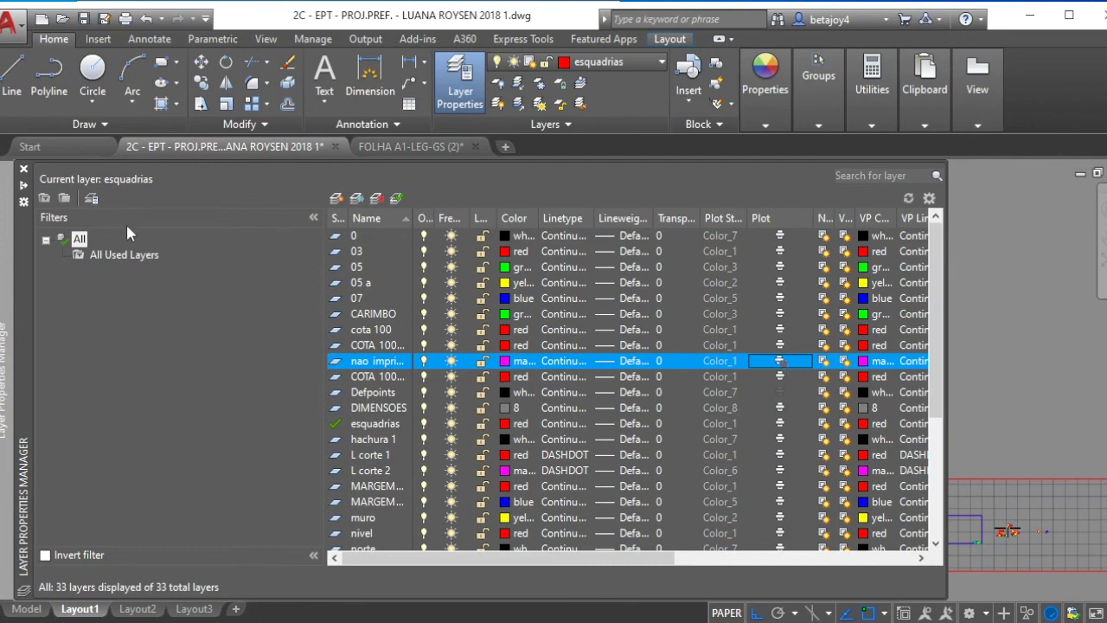
{"action": "left_click", "coordinate": [23, 168]}
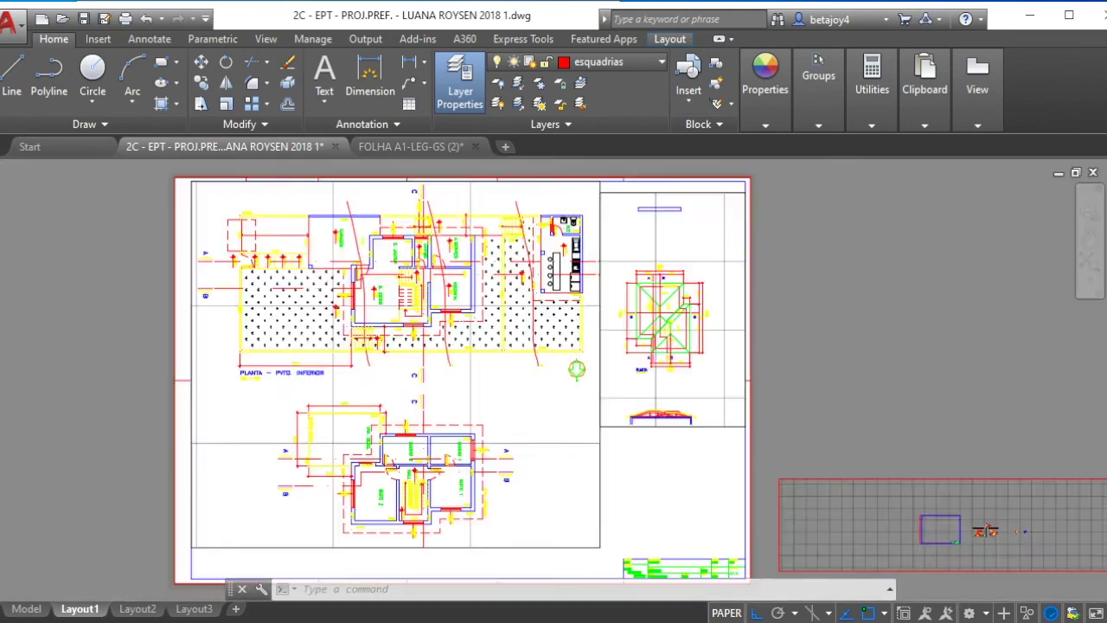
Assign both the narrow and the large viewport to the nao imprimir layer
{"action": "left_click", "coordinate": [609, 431]}
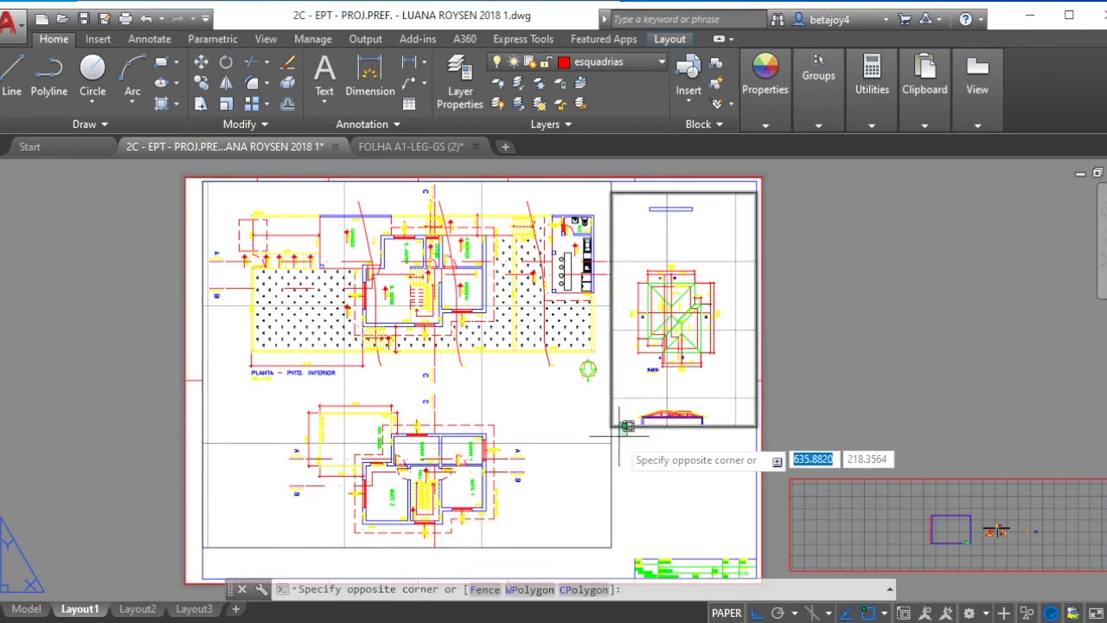
{"action": "left_click", "coordinate": [594, 294]}
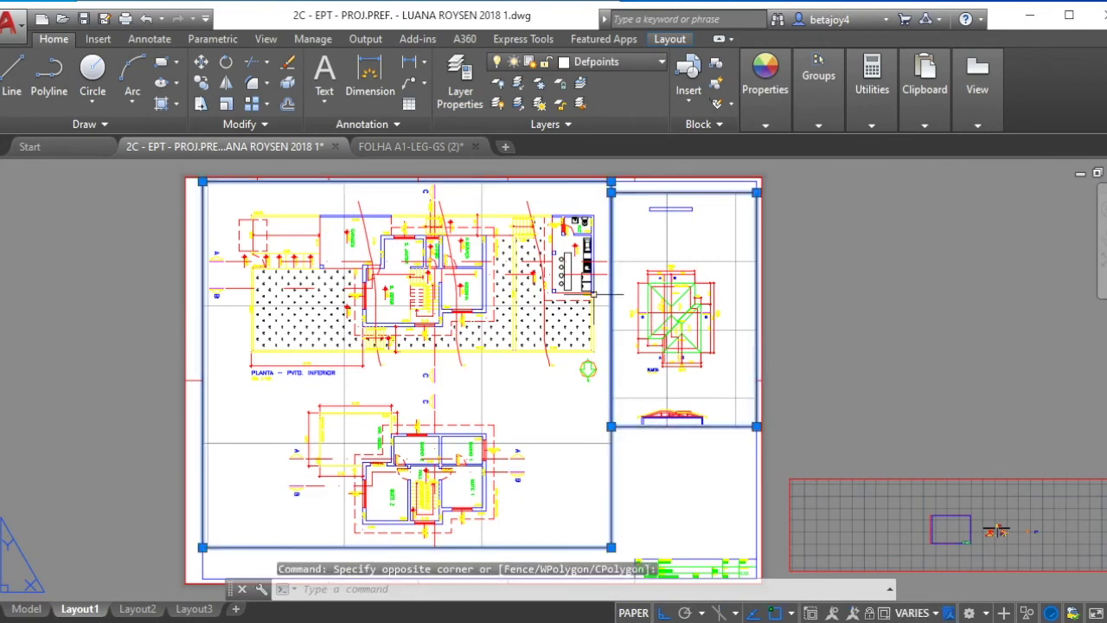
{"action": "left_click", "coordinate": [630, 56]}
{"action": "left_click", "coordinate": [597, 355]}
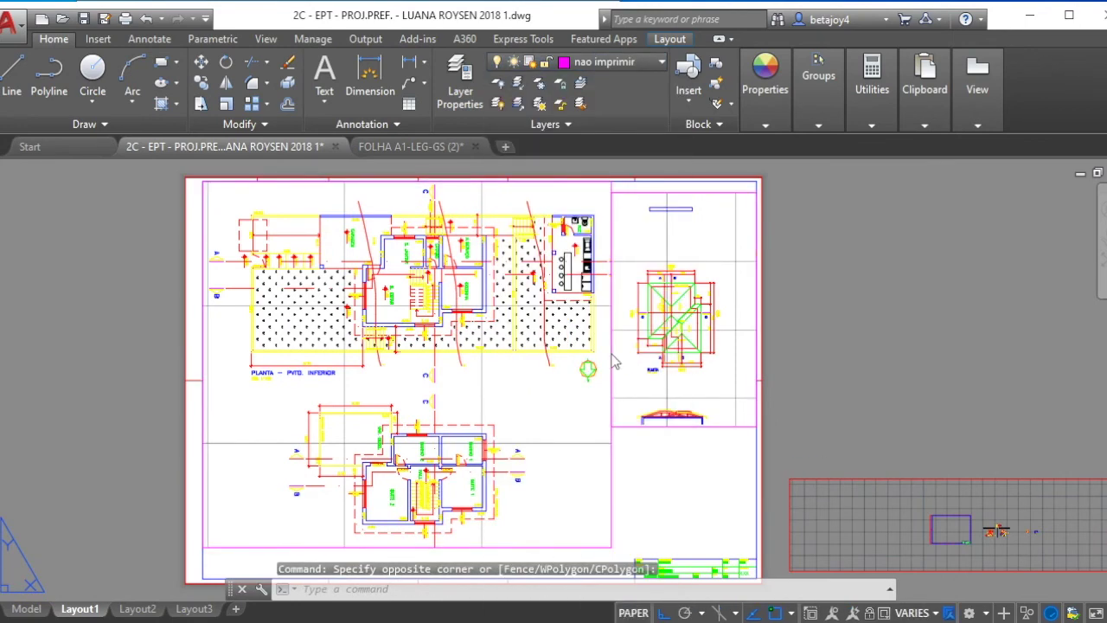
{"action": "left_click", "coordinate": [830, 234]}
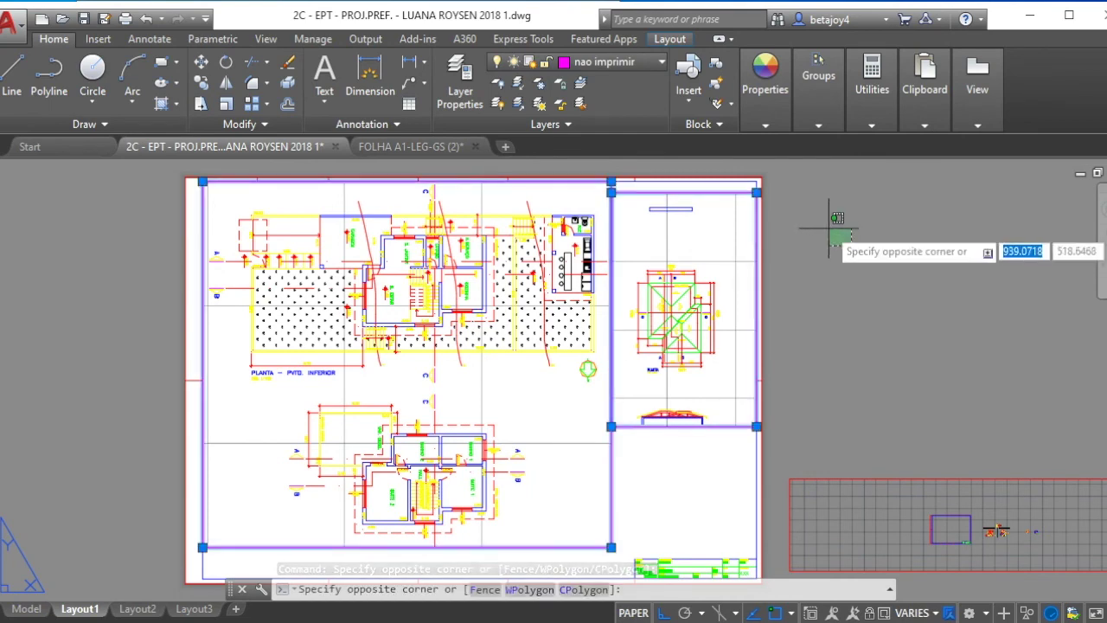
{"action": "left_click", "coordinate": [816, 227]}
{"action": "key", "text": "Escape"}
Preview the single-sheet plot of Layout1 to check the viewport borders, and leave without plotting
{"action": "type", "text": "plot"}
{"action": "key", "text": "Return"}
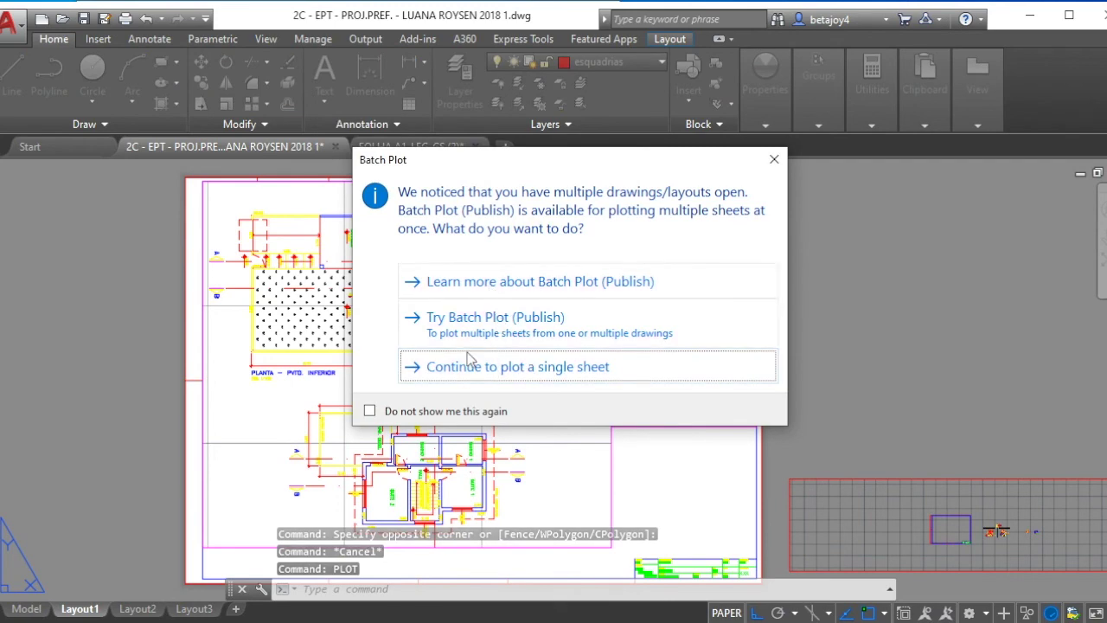
{"action": "left_click", "coordinate": [471, 368]}
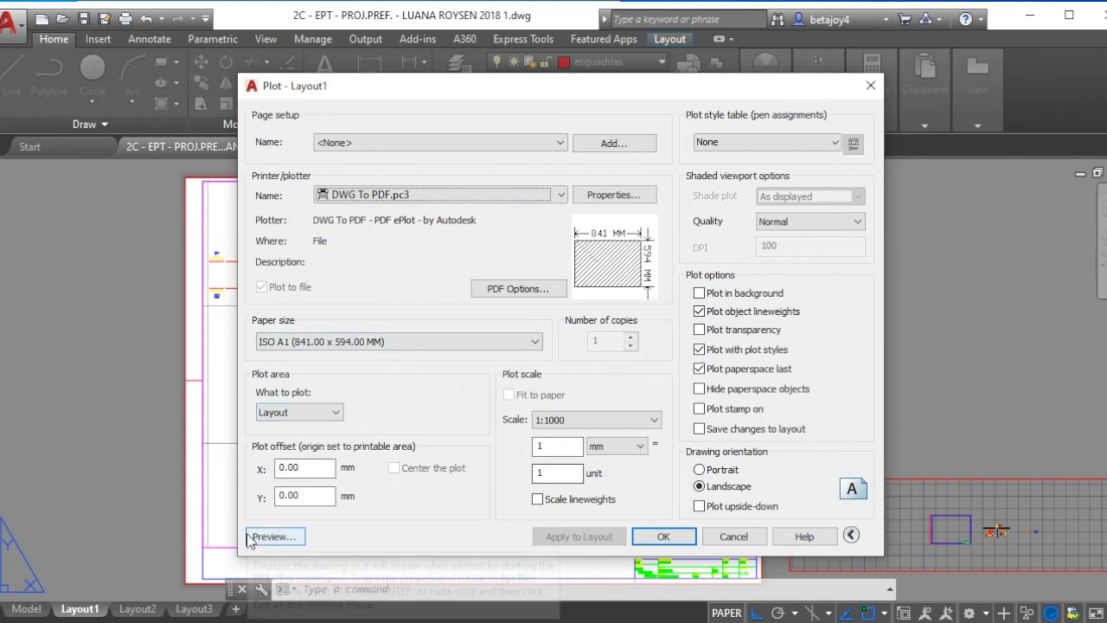
{"action": "left_click", "coordinate": [274, 536]}
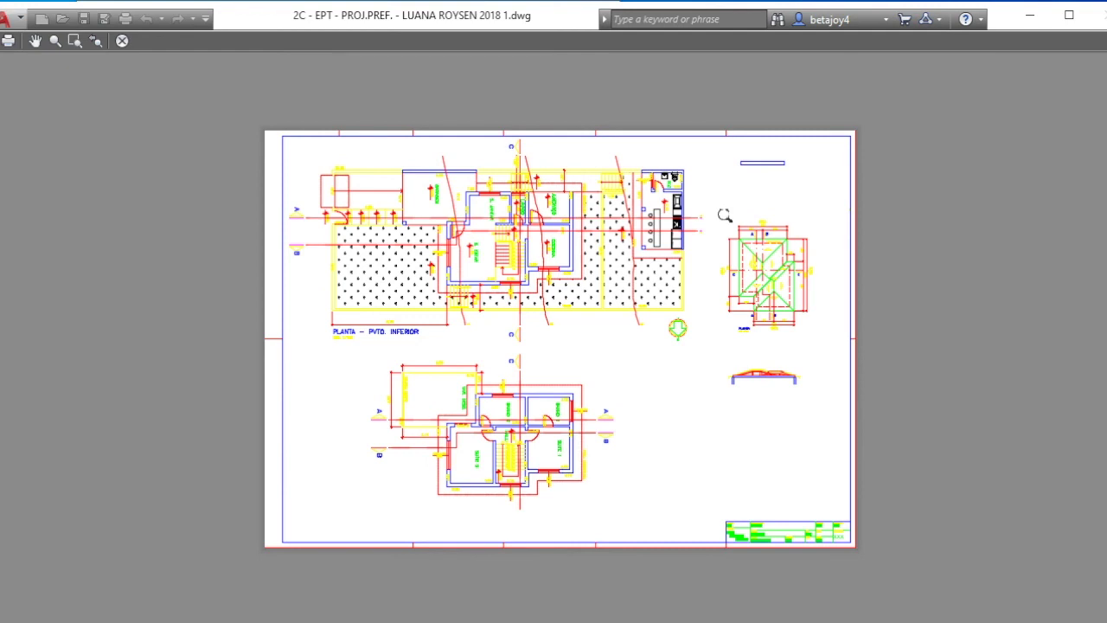
{"action": "key", "text": "Escape"}
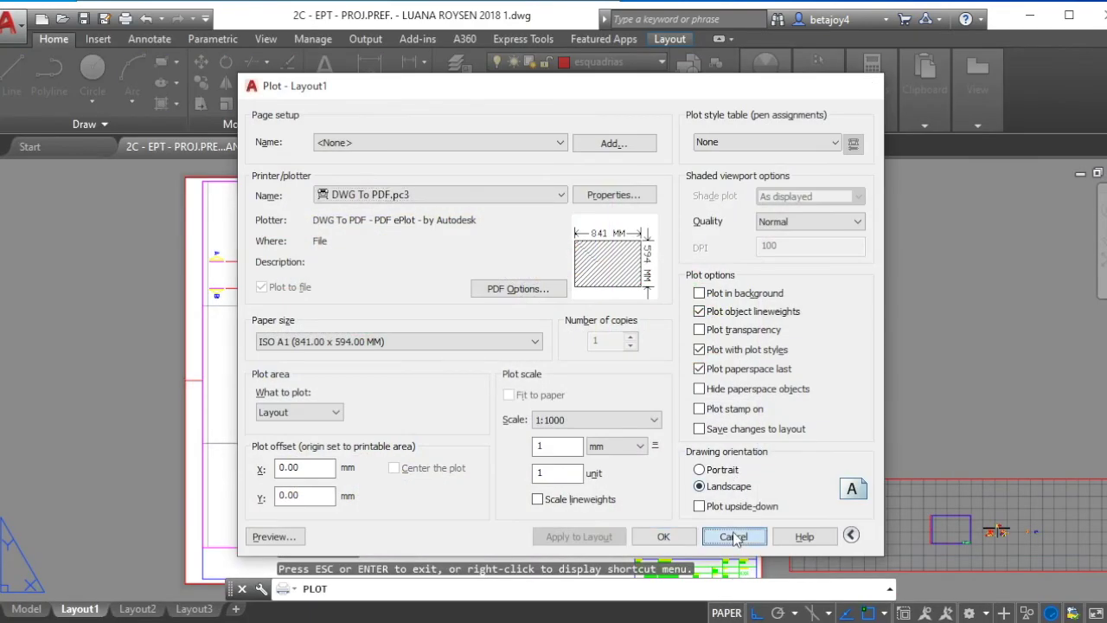
{"action": "left_click", "coordinate": [734, 536]}
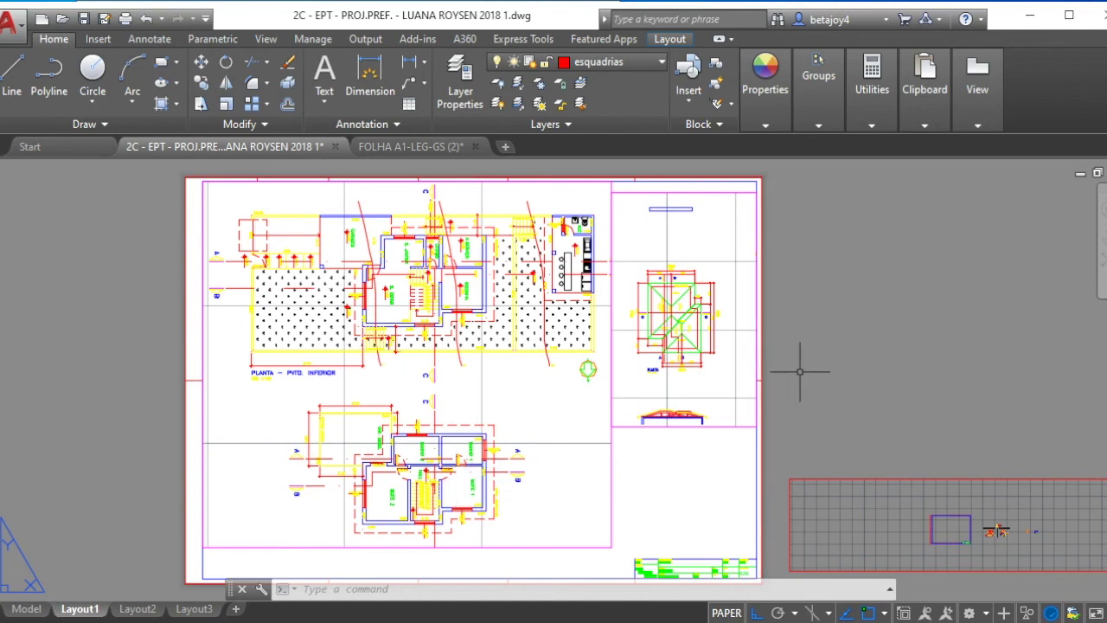
Measure the perpendicular distance from the title block's bottom frame line to the sheet's bottom edge
{"action": "scroll", "coordinate": [767, 346], "scroll_direction": "down", "scroll_amount": 2}
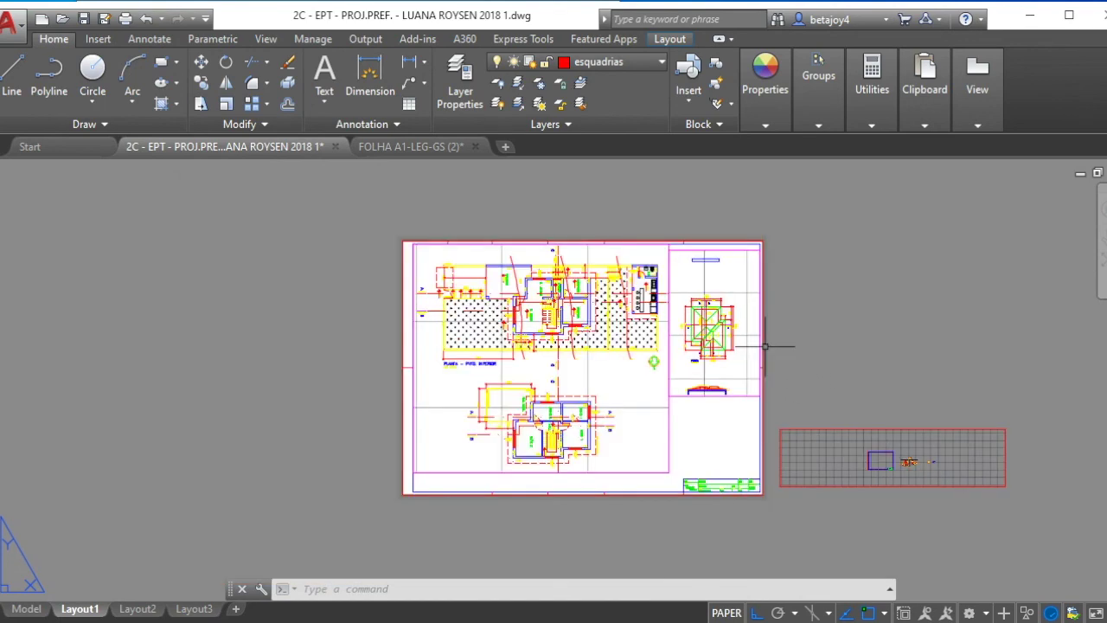
{"action": "scroll", "coordinate": [762, 496], "scroll_direction": "up", "scroll_amount": 4}
{"action": "scroll", "coordinate": [760, 443], "scroll_direction": "up", "scroll_amount": 4}
{"action": "type", "text": "di"}
{"action": "key", "text": "Return"}
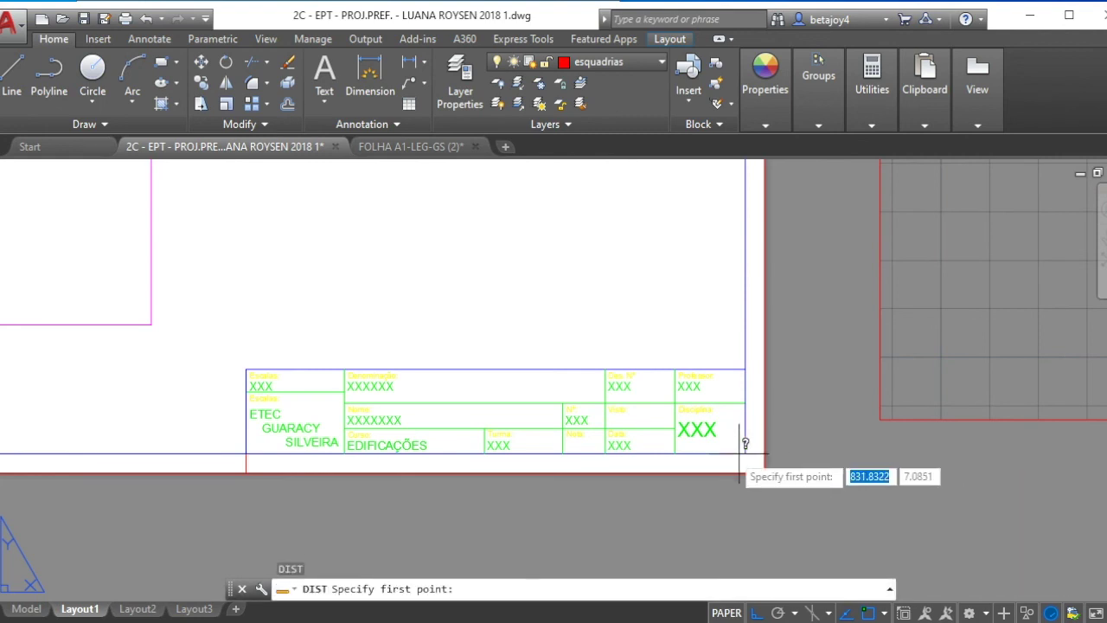
{"action": "left_click", "coordinate": [713, 453]}
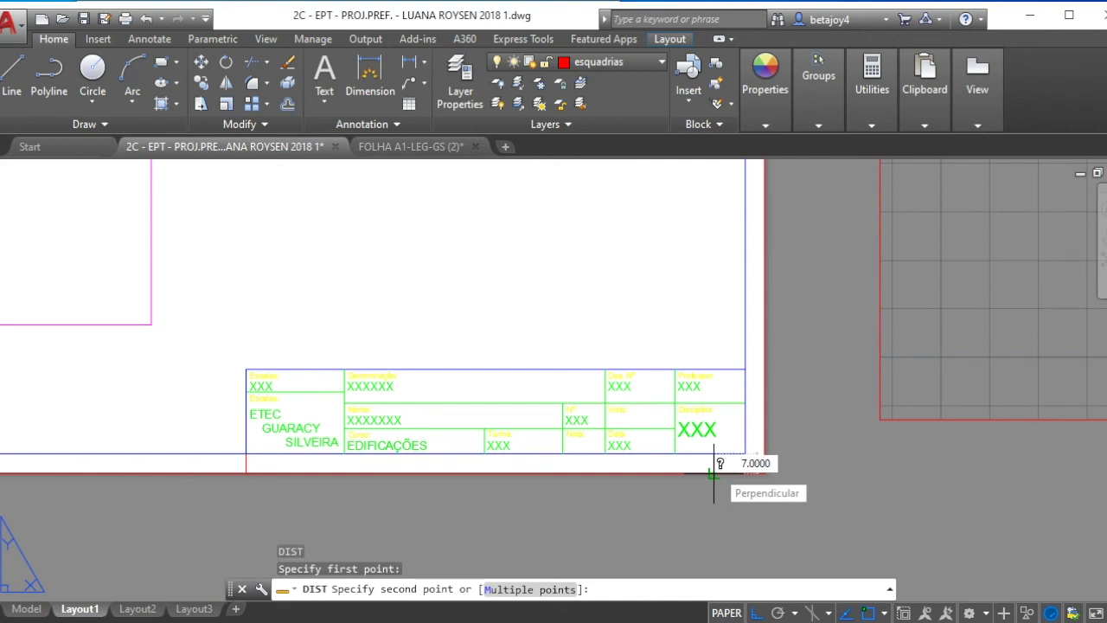
{"action": "left_click", "coordinate": [714, 473]}
{"action": "scroll", "coordinate": [791, 452], "scroll_direction": "down", "scroll_amount": 5}
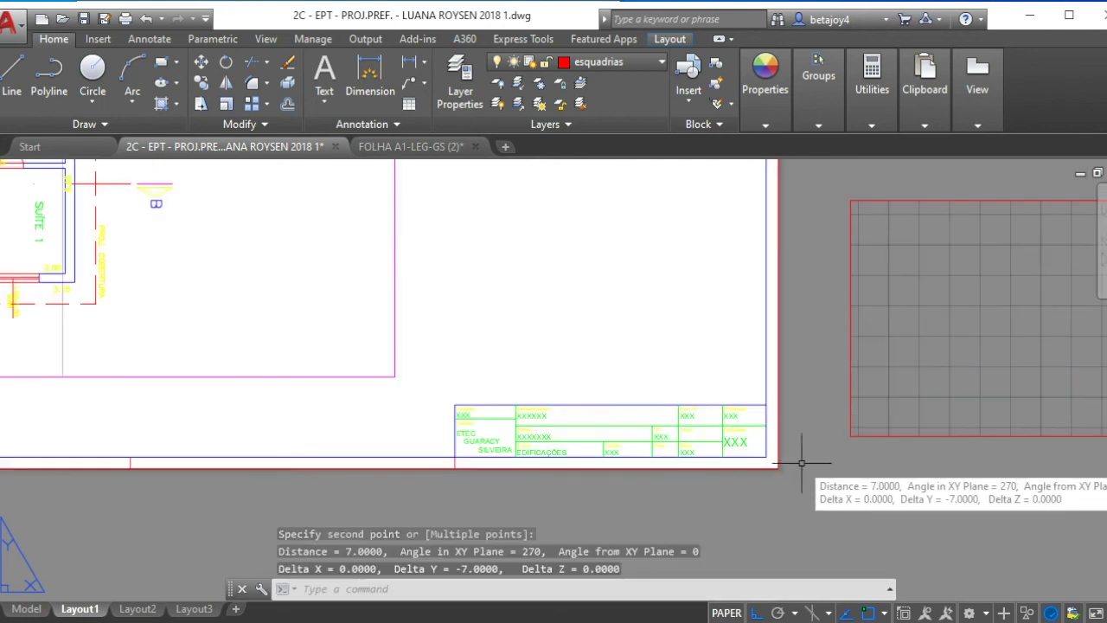
{"action": "key", "text": "Return"}
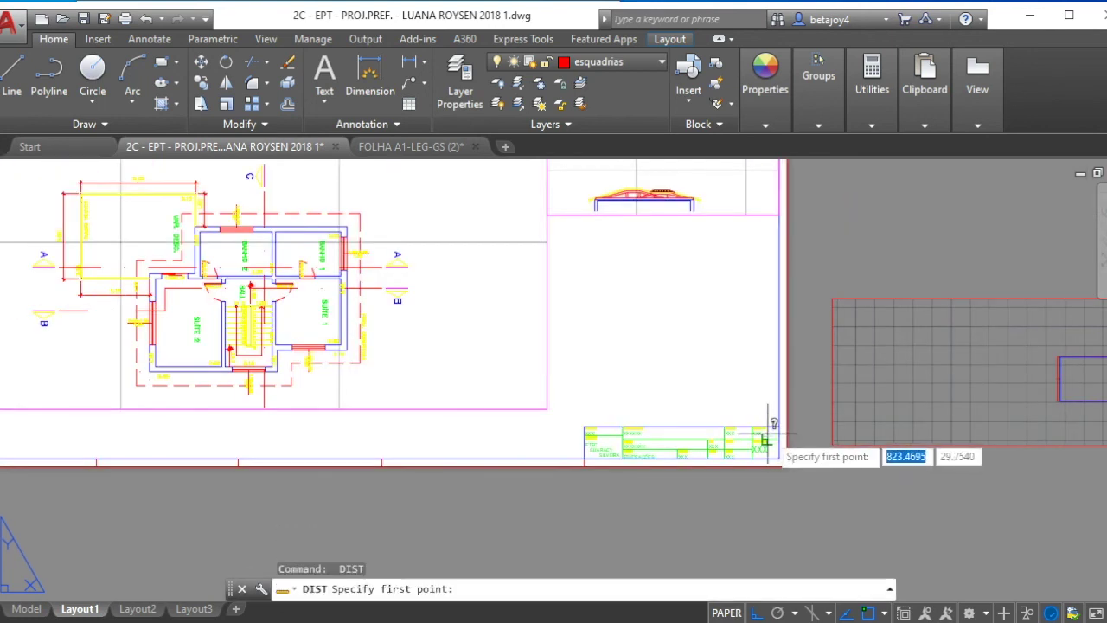
{"action": "left_click", "coordinate": [782, 427]}
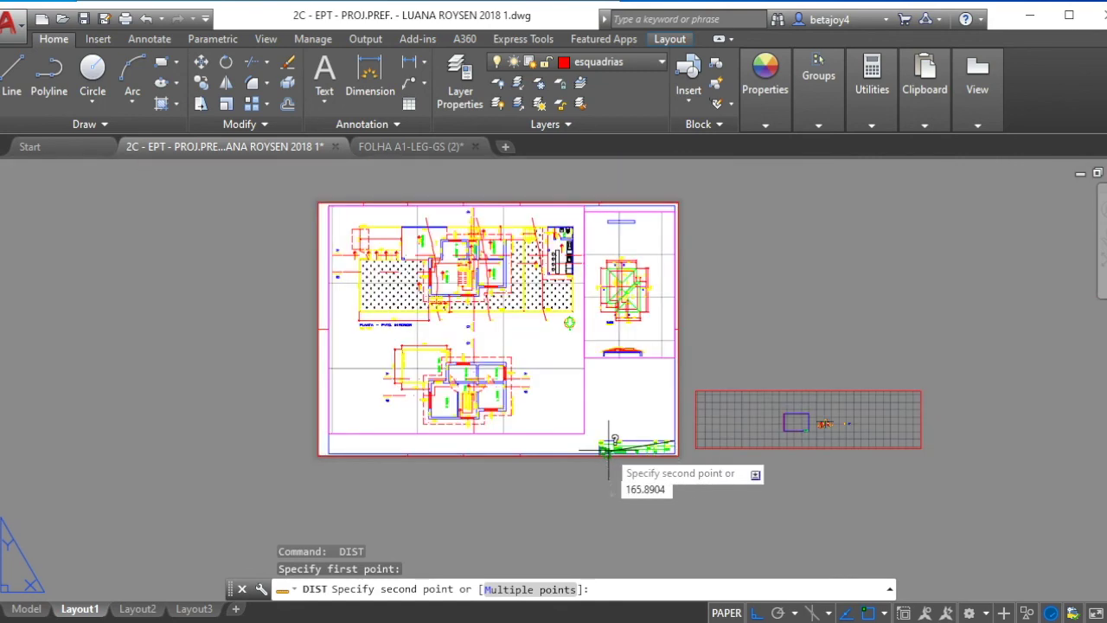
{"action": "key", "text": "Escape"}
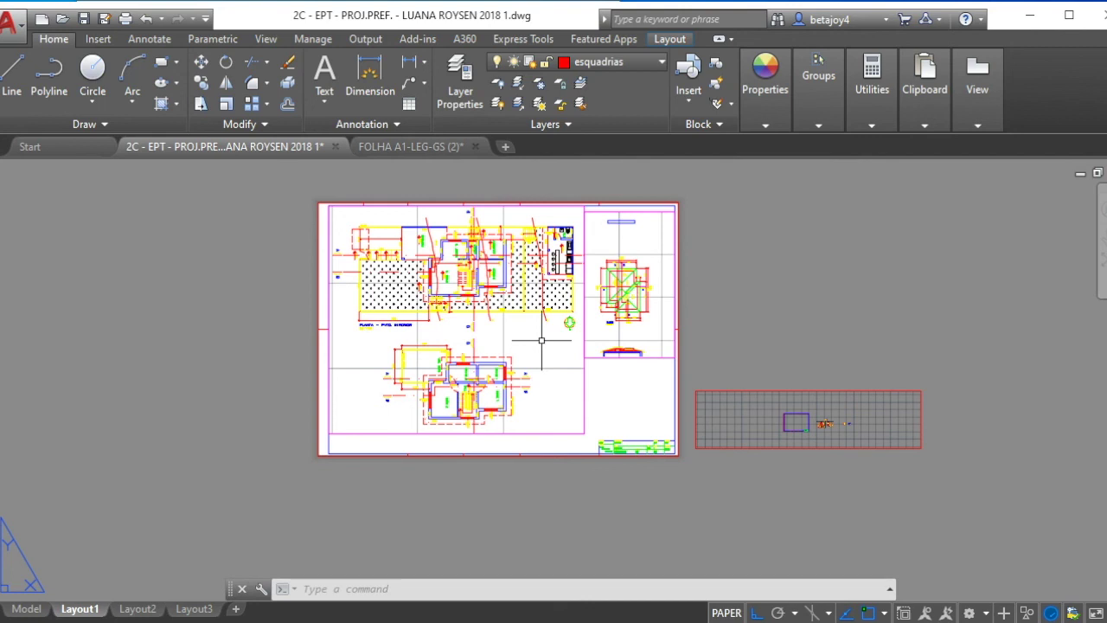
Zoom to a window enclosing the whole A1 sheet of Layout1
{"action": "type", "text": "z"}
{"action": "key", "text": "Escape"}
{"action": "type", "text": "z"}
{"action": "key", "text": "Return"}
{"action": "left_click", "coordinate": [684, 195]}
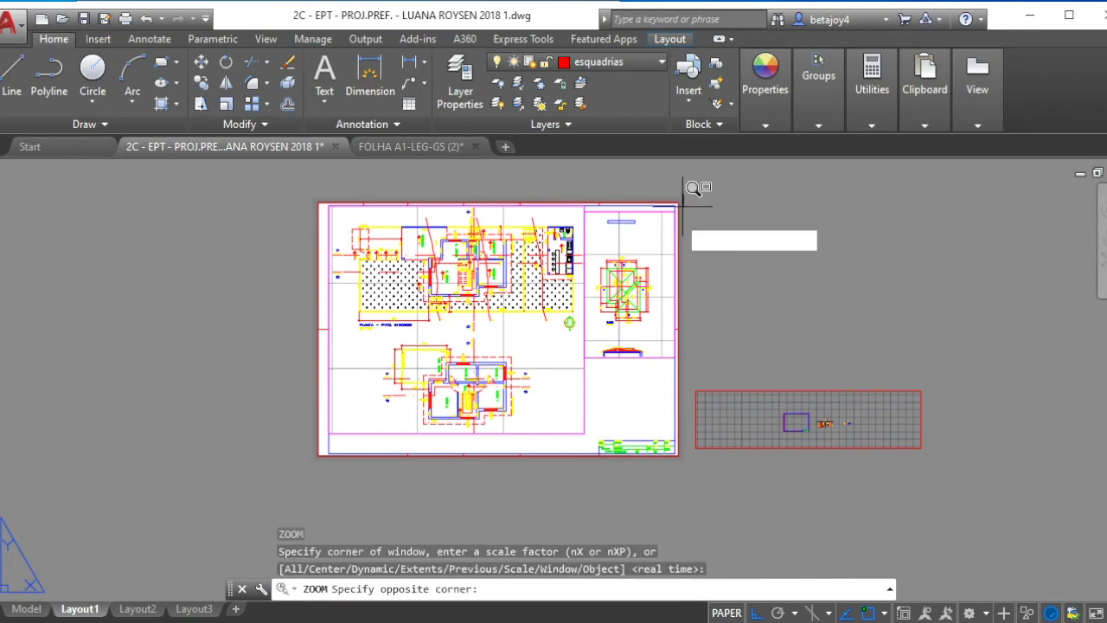
{"action": "left_click", "coordinate": [307, 463]}
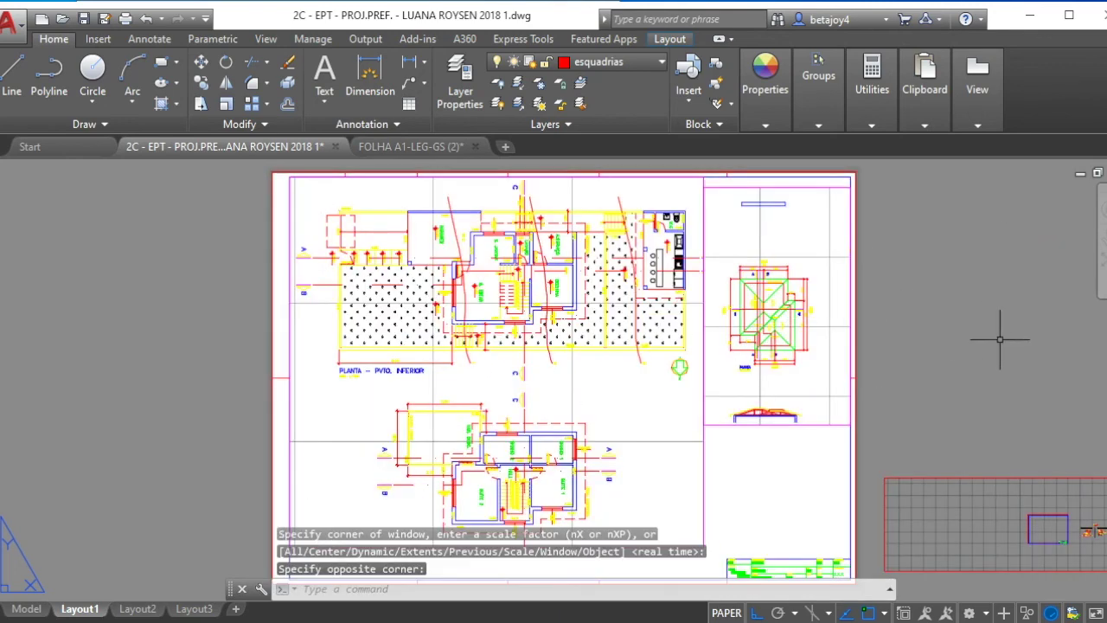